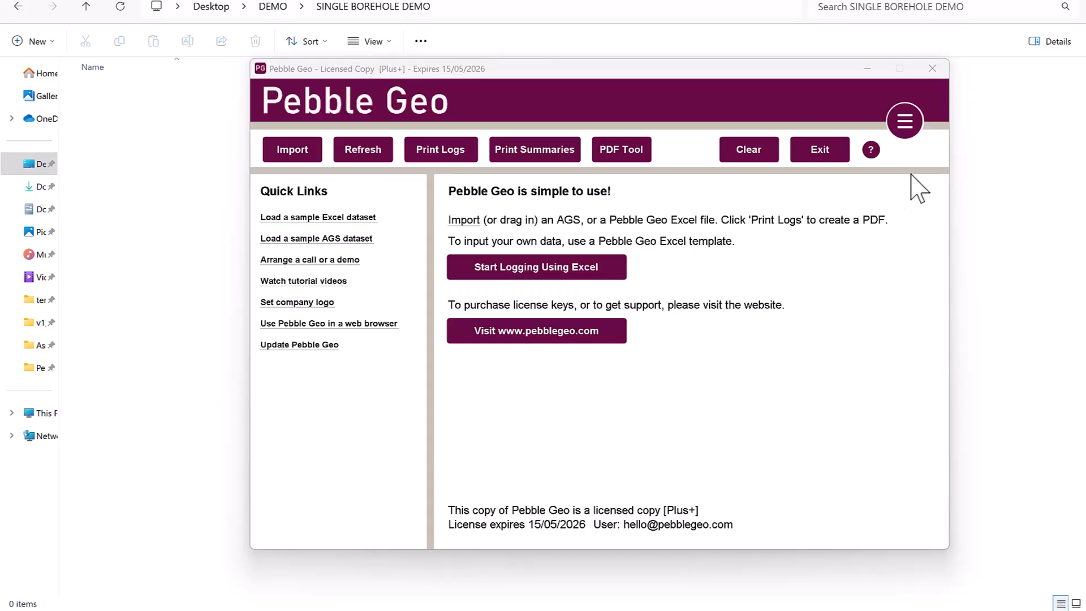
Start Excel logging in Individual Excel mode, with one workbook per hole
{"action": "left_click", "coordinate": [905, 123]}
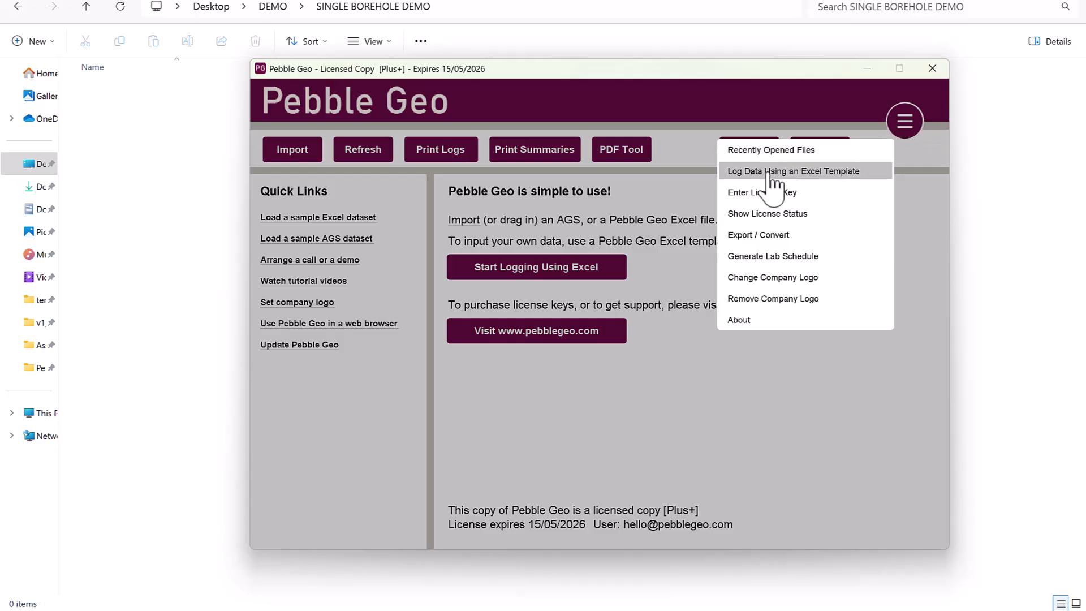
{"action": "left_click", "coordinate": [644, 202]}
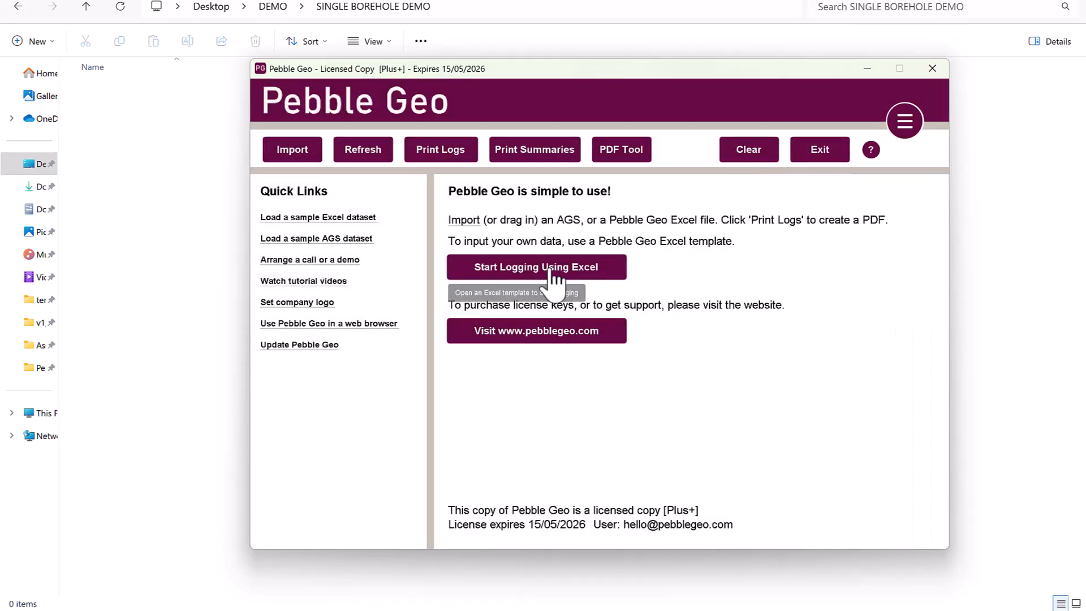
{"action": "left_click", "coordinate": [554, 277]}
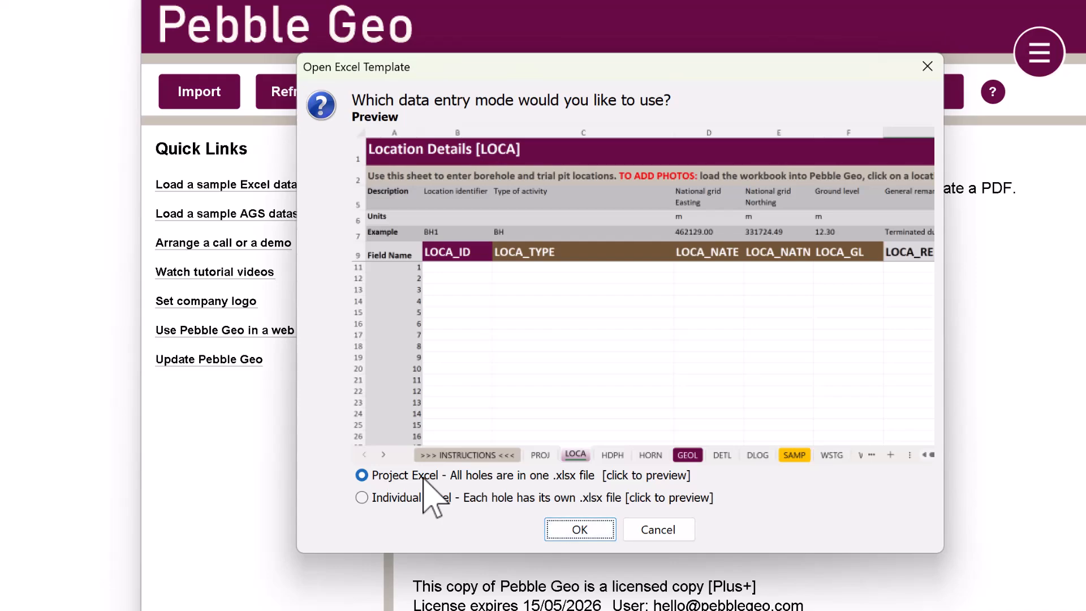
{"action": "left_click", "coordinate": [408, 499]}
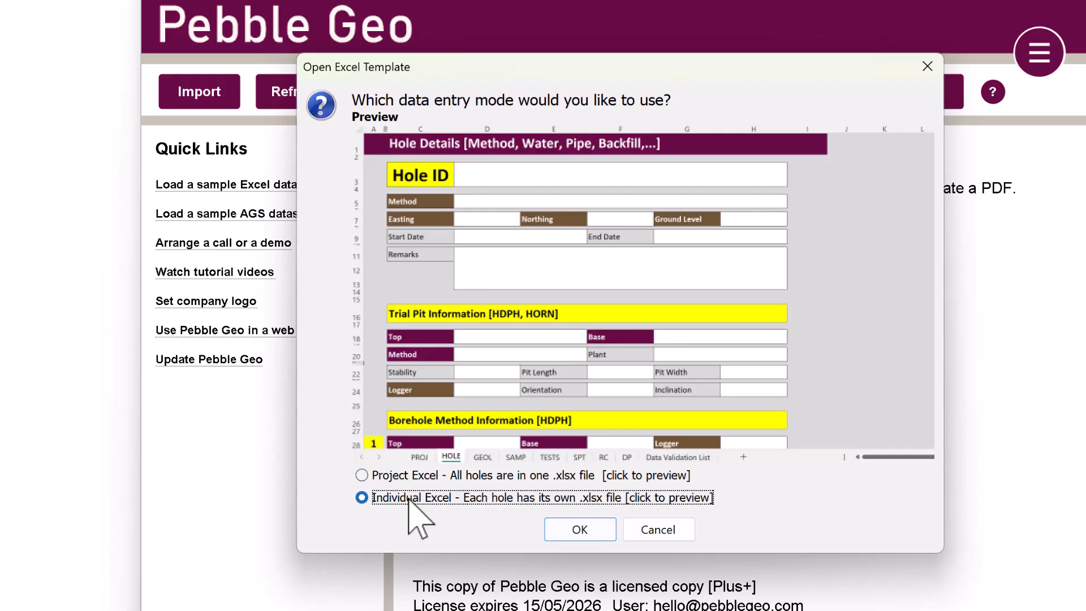
{"action": "left_click", "coordinate": [586, 527]}
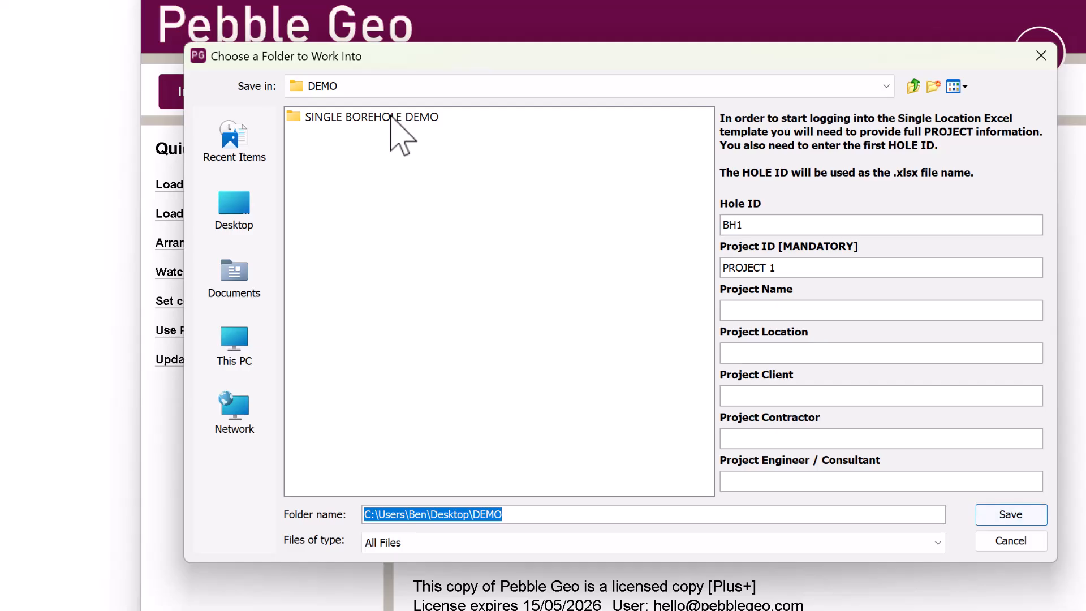
Open the SINGLE BOREHOLE DEMO folder as the workspace, keeping Hole ID BH1
{"action": "double_click", "coordinate": [390, 117]}
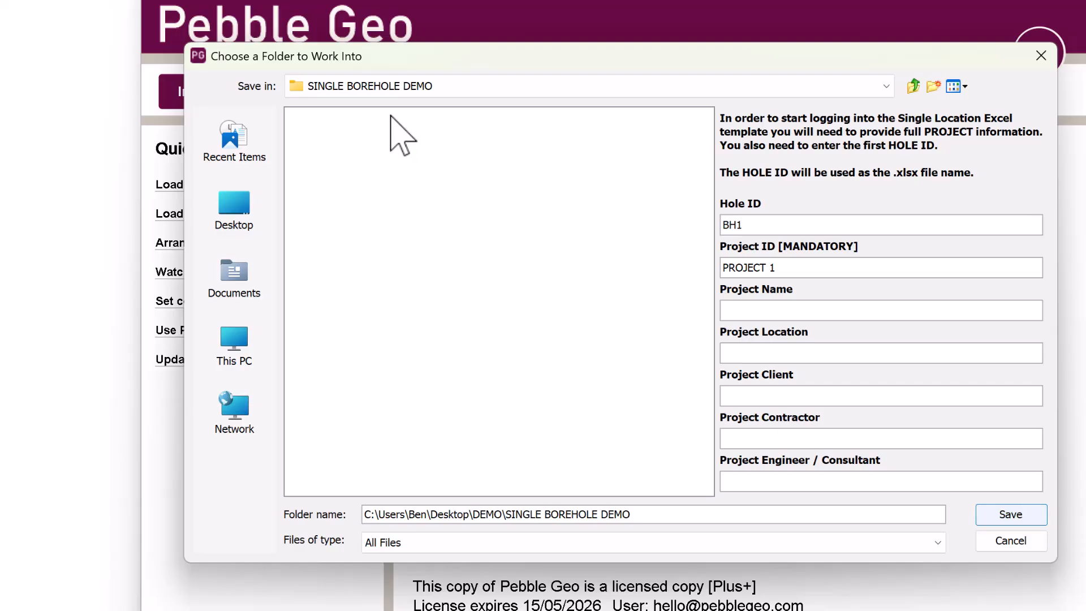
{"action": "left_click", "coordinate": [758, 225]}
{"action": "double_click", "coordinate": [735, 225]}
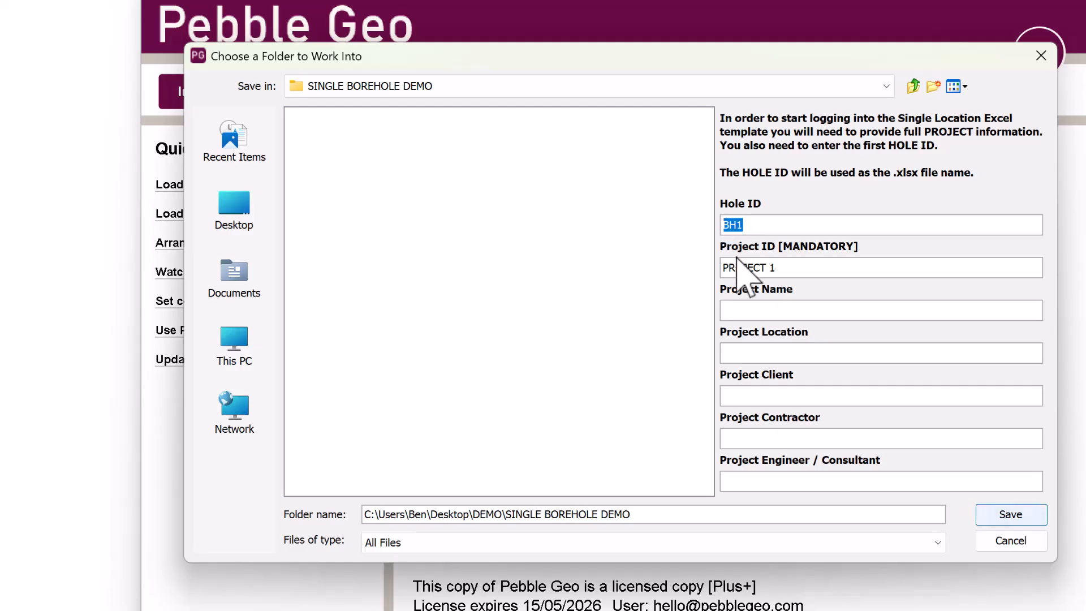
{"action": "left_click", "coordinate": [785, 226]}
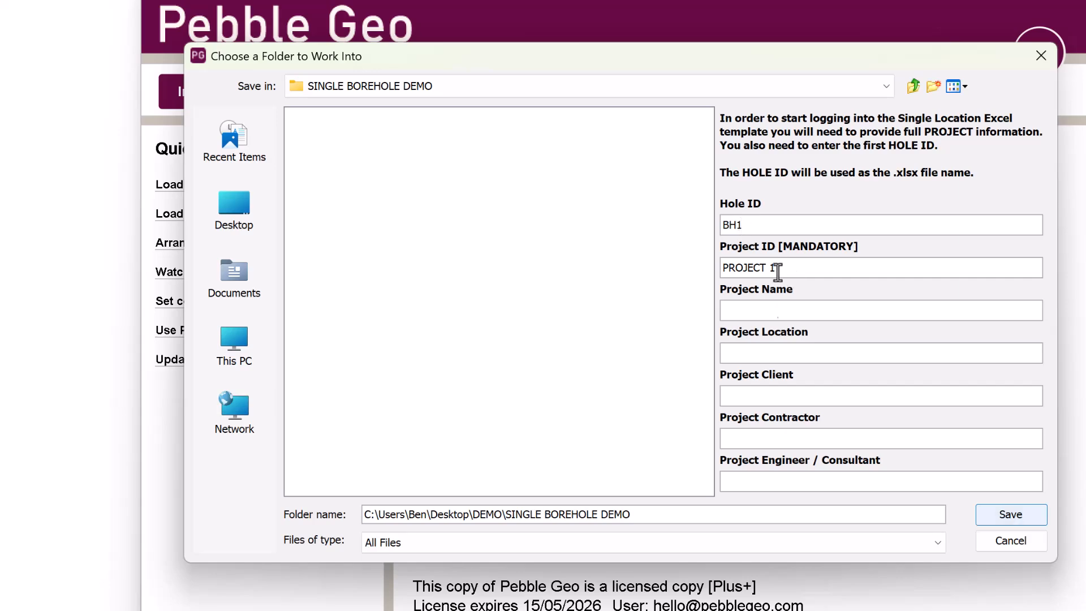
Enter Project ID DEMO-1 and Project Name 'Demo Project', then save
{"action": "left_click_drag", "start_coordinate": [785, 268], "coordinate": [706, 267]}
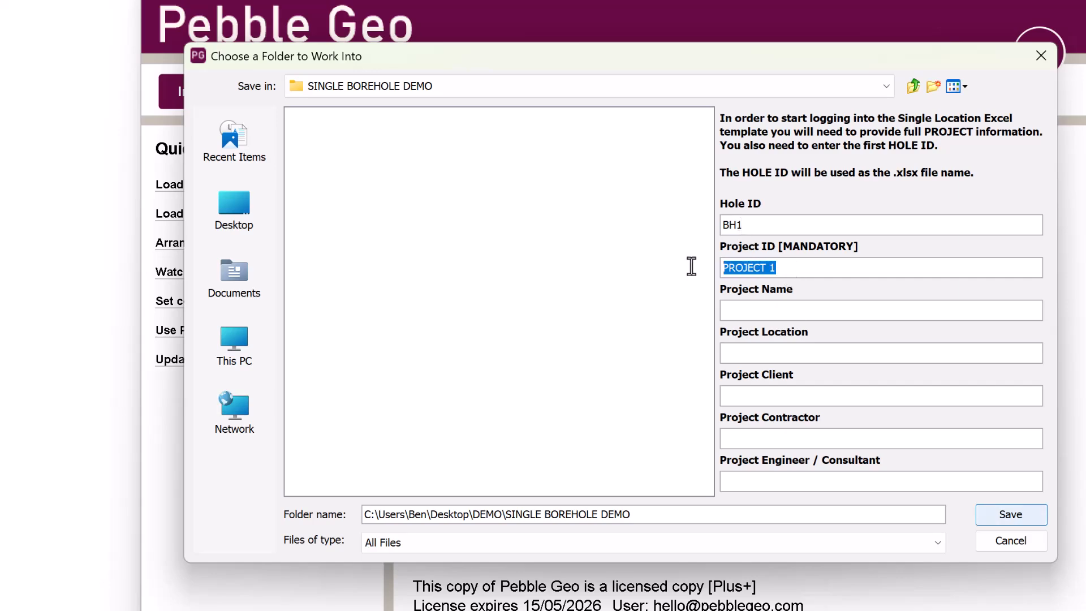
{"action": "type", "text": "DEMO-1"}
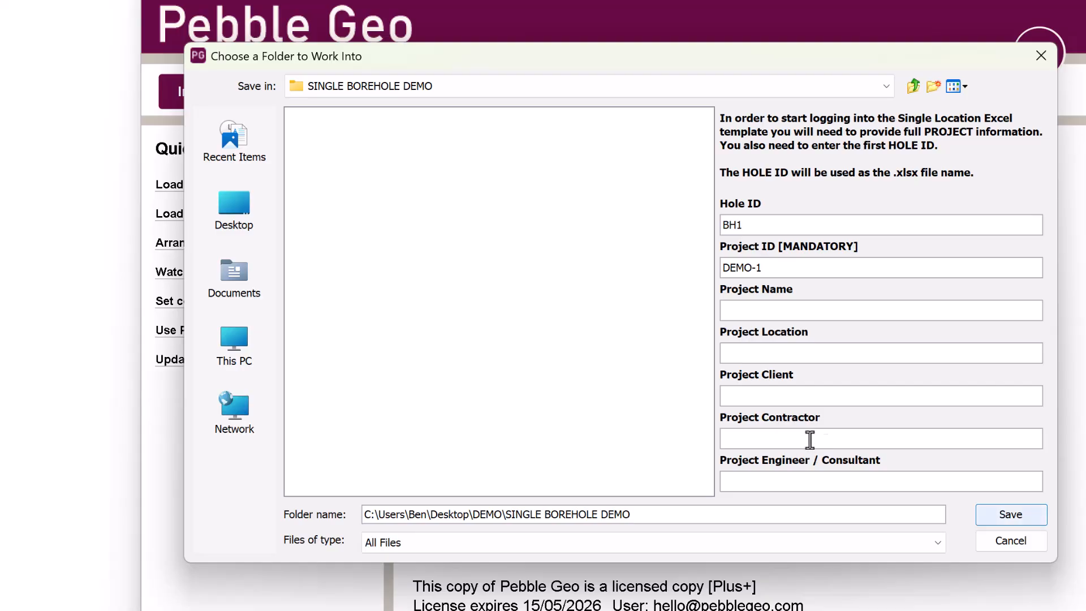
{"action": "left_click", "coordinate": [801, 310]}
{"action": "type", "text": "Demo Project"}
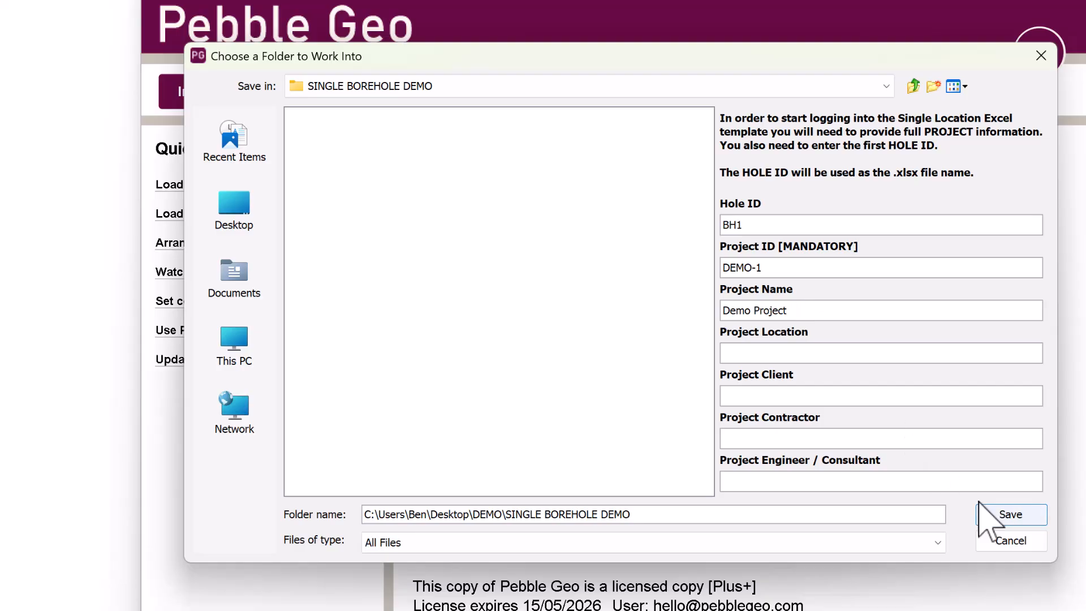
{"action": "left_click", "coordinate": [1002, 517]}
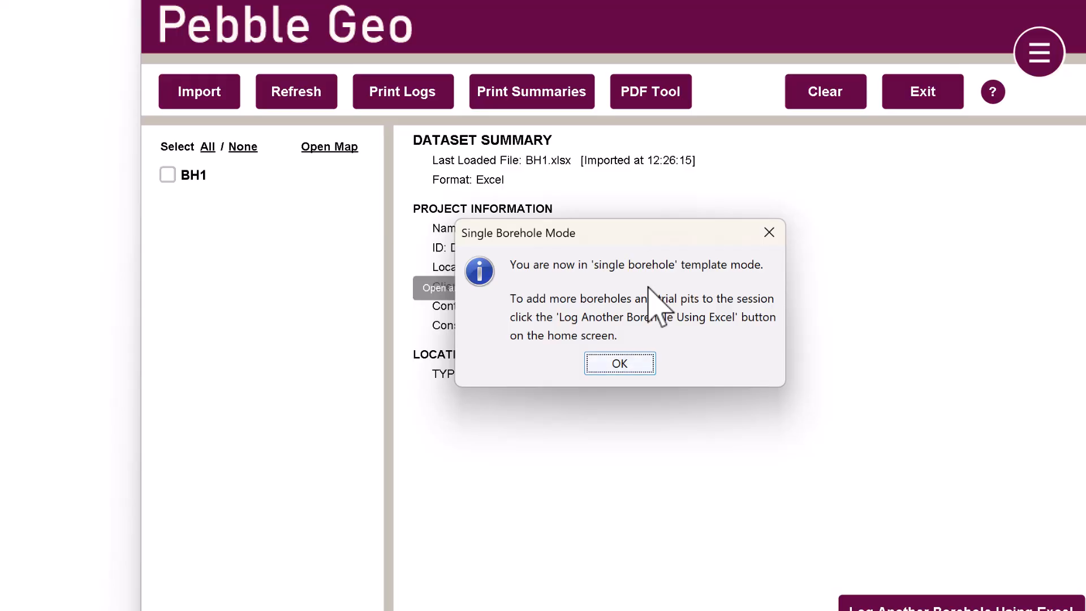
Acknowledge the Single Borehole Mode notice so BH1.xlsx opens in Excel
{"action": "left_click", "coordinate": [631, 364]}
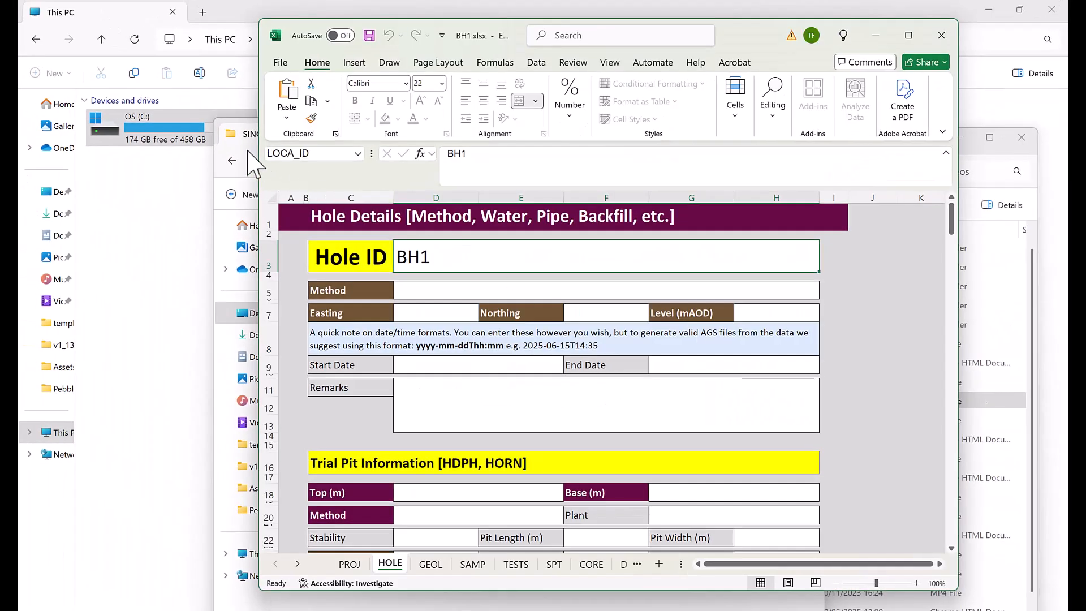
Close the SINGLE BOREHOLE DEMO folder window
{"action": "left_click", "coordinate": [244, 137]}
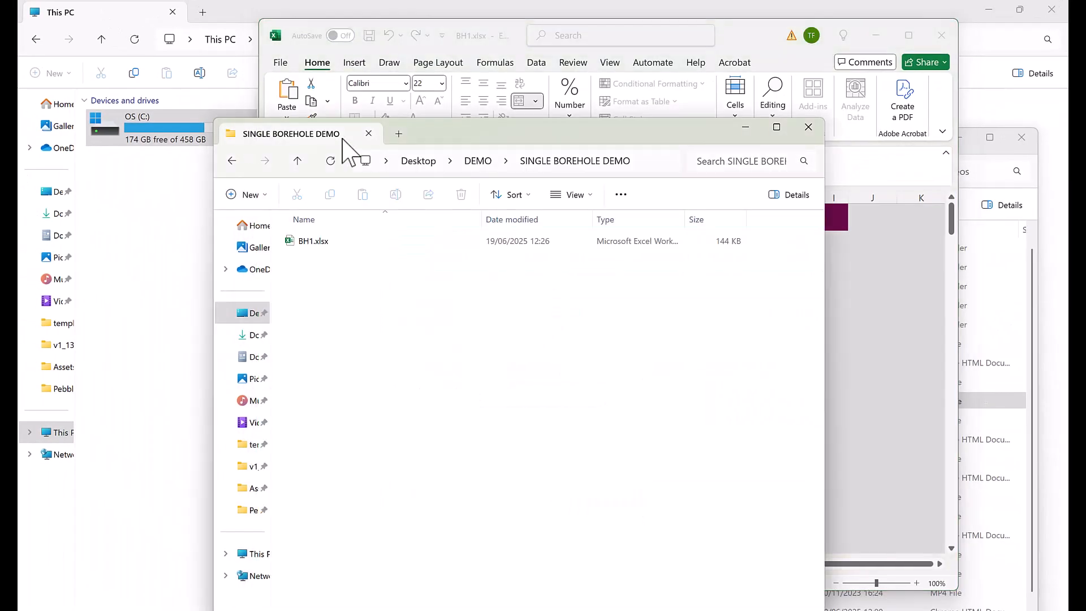
{"action": "left_click_drag", "start_coordinate": [478, 139], "coordinate": [299, 380]}
{"action": "left_click", "coordinate": [633, 365]}
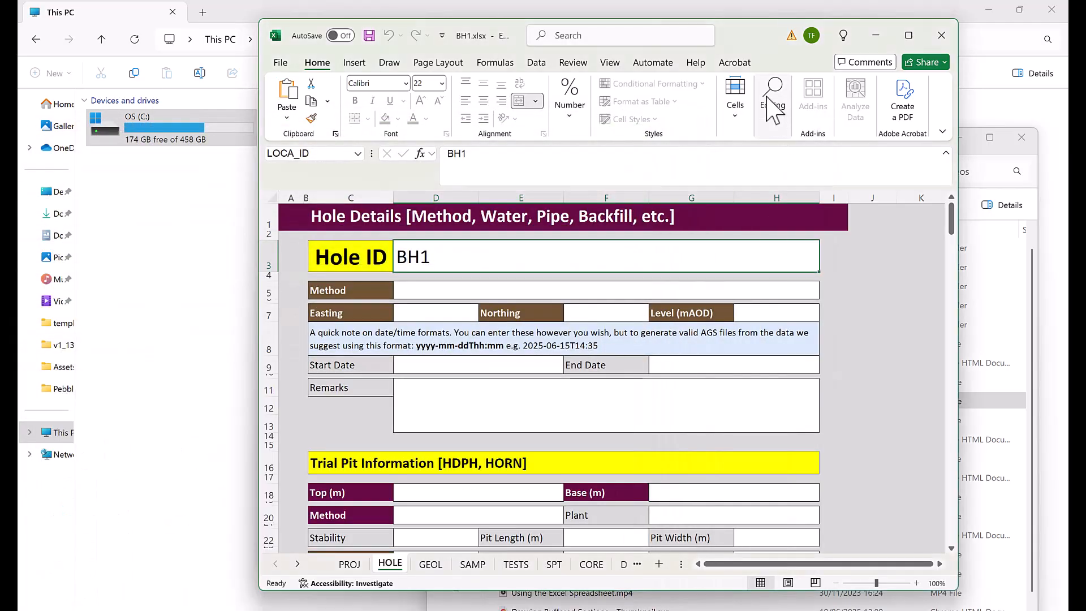
Move and resize the Pebble Geo and Excel windows so they sit side by side
{"action": "left_click_drag", "start_coordinate": [752, 44], "coordinate": [908, 78]}
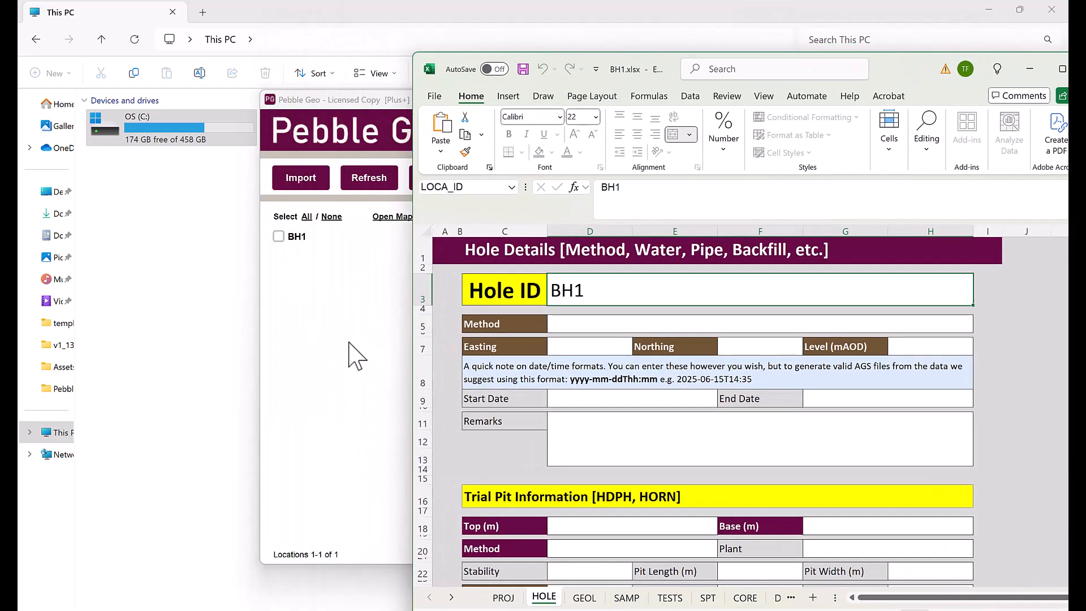
{"action": "left_click", "coordinate": [356, 356]}
{"action": "left_click_drag", "start_coordinate": [558, 104], "coordinate": [326, 86]}
{"action": "left_click_drag", "start_coordinate": [912, 74], "coordinate": [819, 48]}
{"action": "left_click_drag", "start_coordinate": [1044, 231], "coordinate": [938, 243]}
{"action": "left_click_drag", "start_coordinate": [633, 47], "coordinate": [743, 39]}
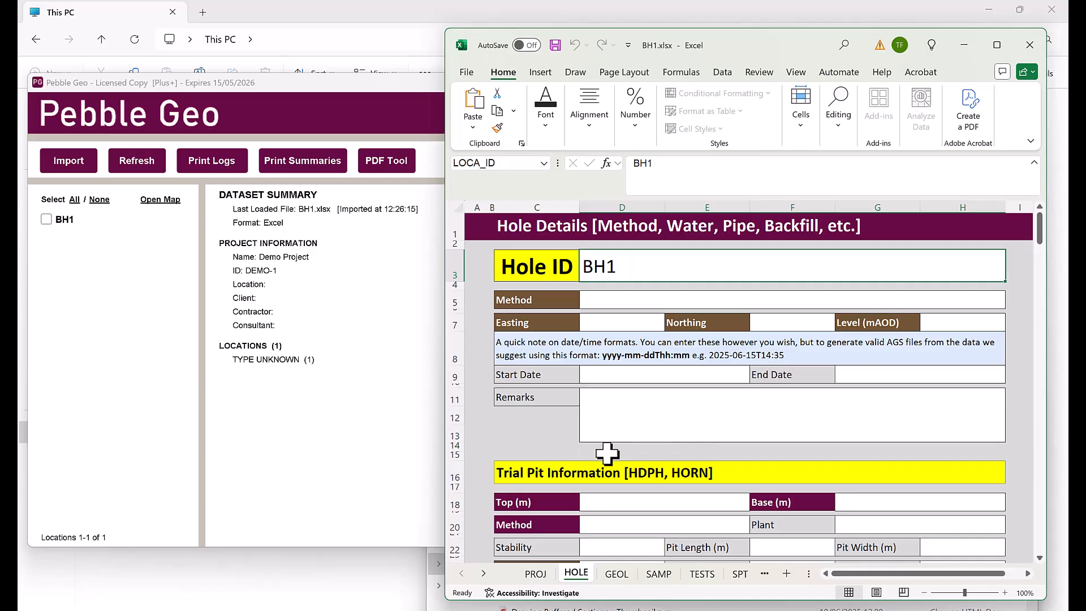
Enter 'Pebble Geo Consulting' in the Engineer cell of the PROJ sheet
{"action": "left_click", "coordinate": [535, 574]}
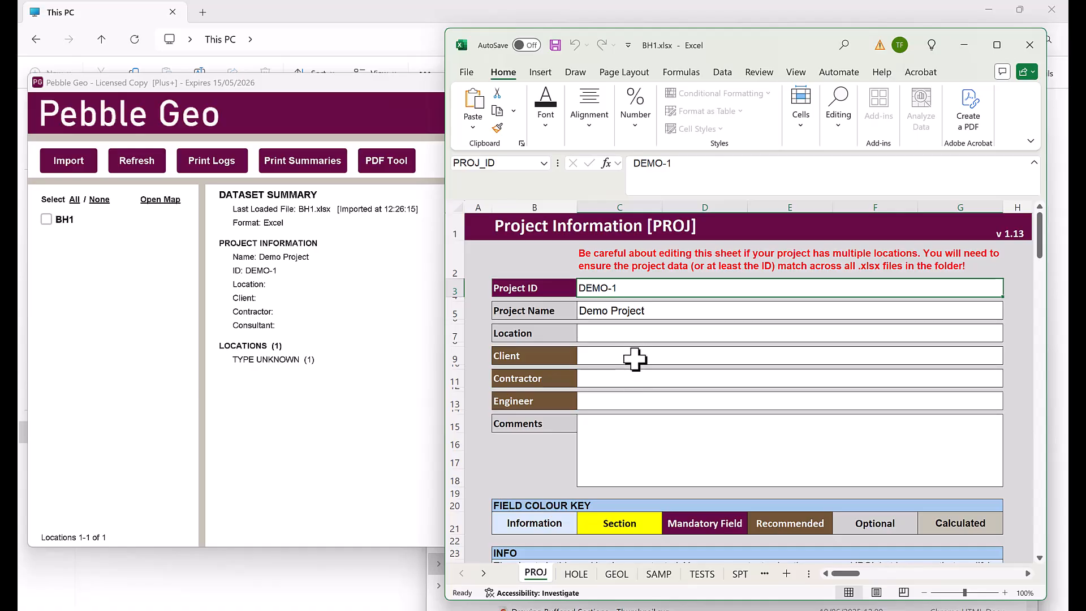
{"action": "left_click", "coordinate": [649, 398]}
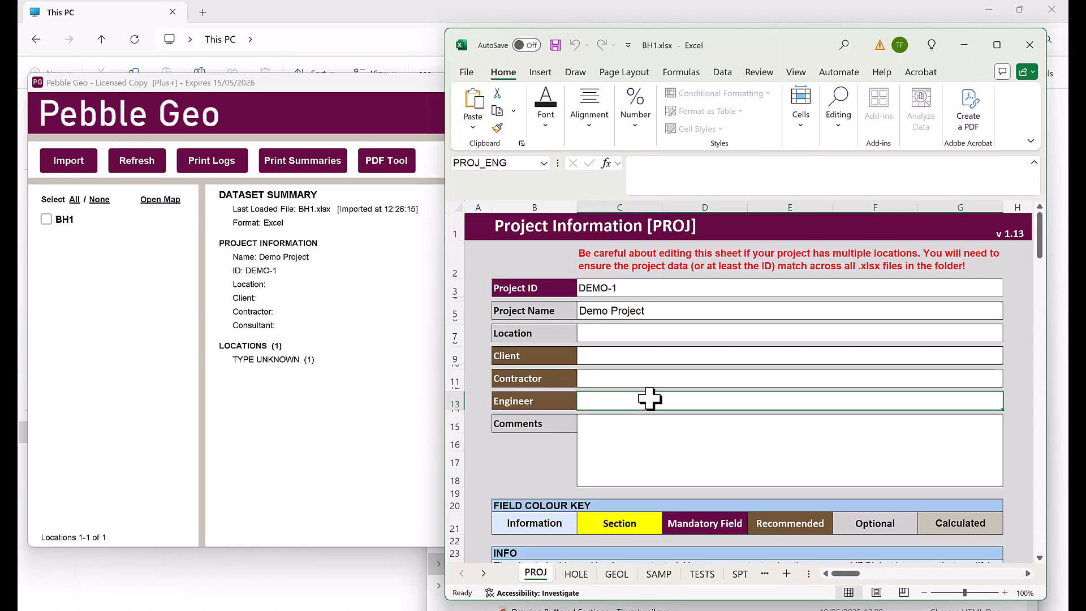
{"action": "type", "text": "Pebble Geo Consulting"}
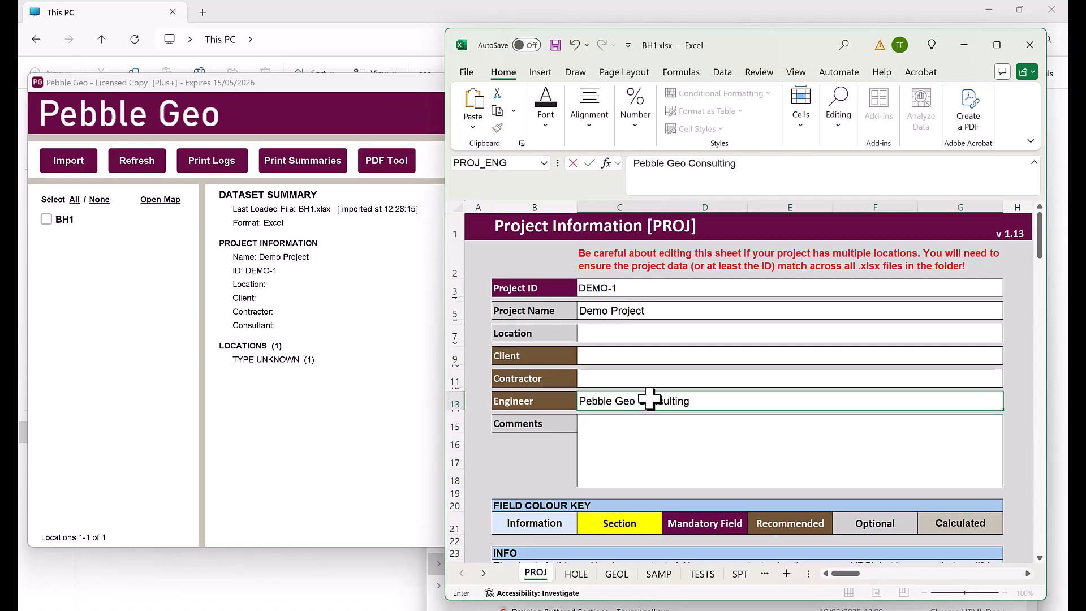
{"action": "left_click", "coordinate": [578, 573]}
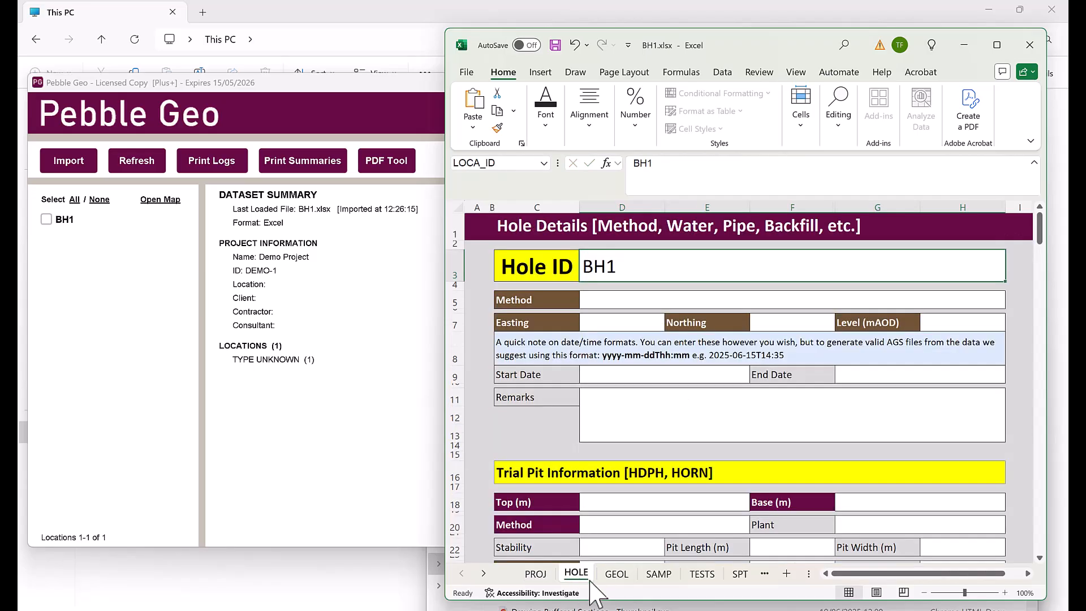
Choose IP+CP+RC - Inspection Pit + Cable Percussion + Rotary Cored as BH1's Method
{"action": "left_click", "coordinate": [985, 299]}
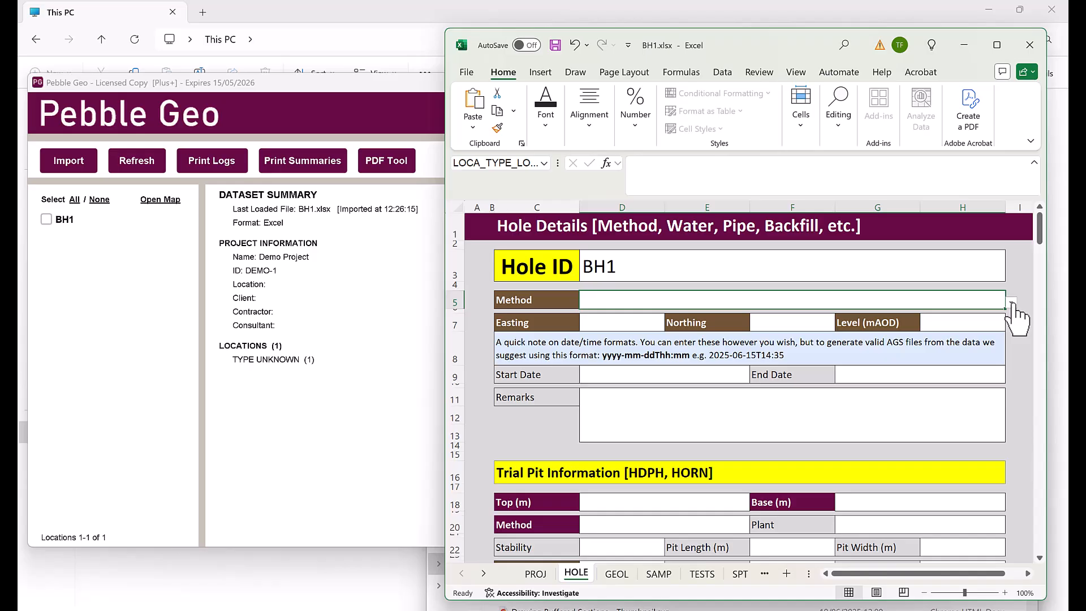
{"action": "left_click", "coordinate": [1011, 304]}
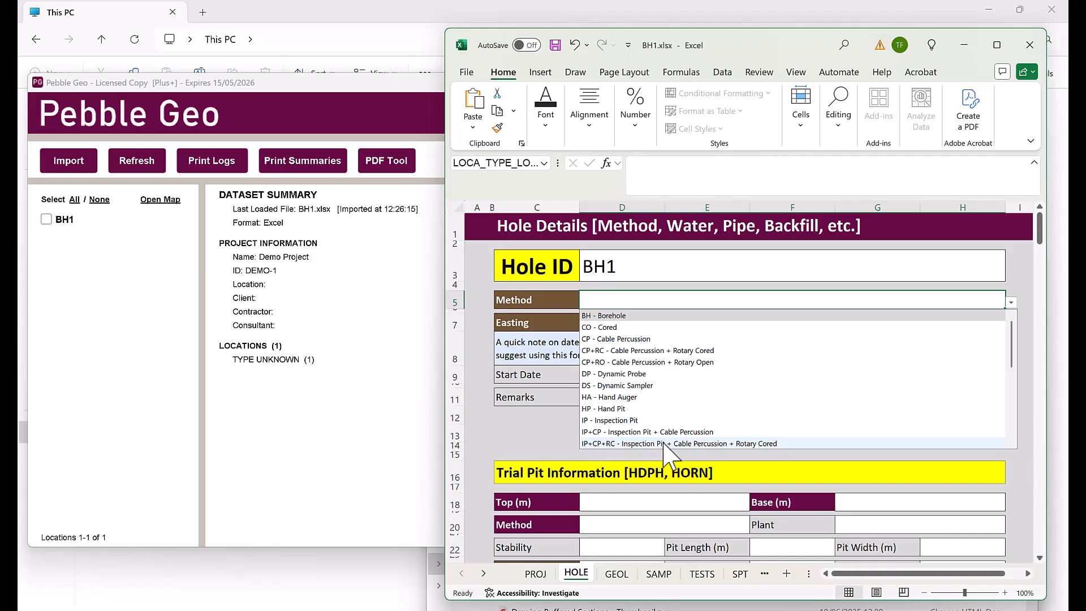
{"action": "left_click", "coordinate": [666, 444]}
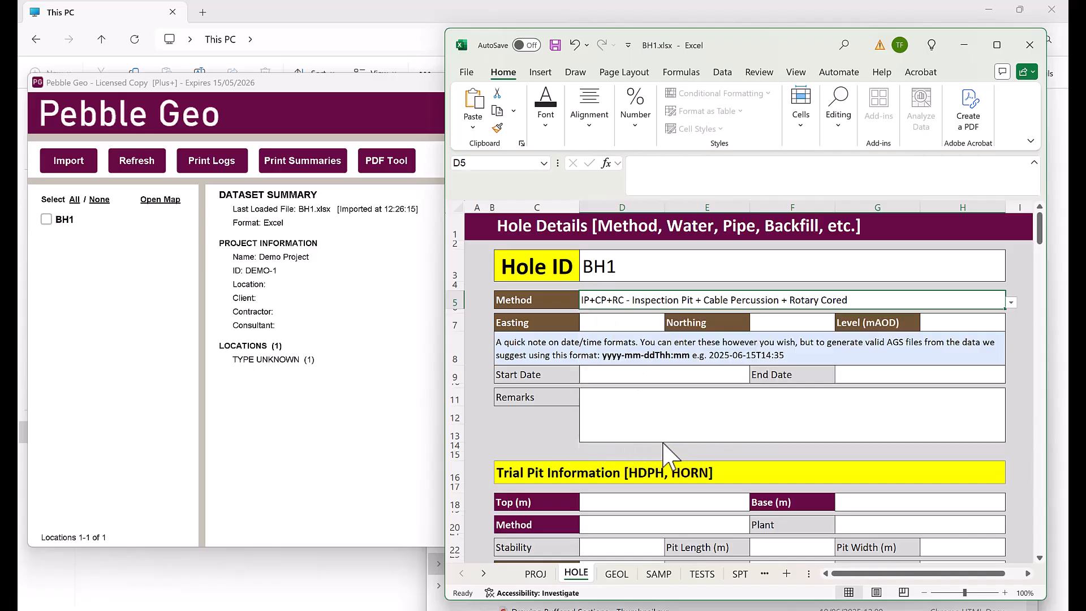
{"action": "left_click", "coordinate": [613, 322]}
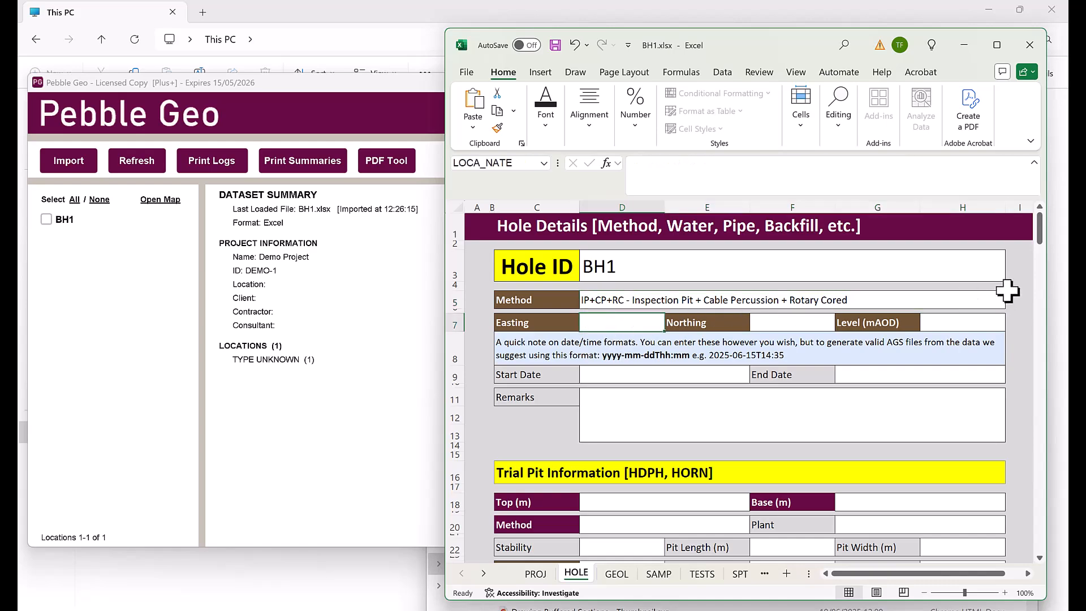
Scroll through the PROJ sheet to check its contents
{"action": "left_click", "coordinate": [535, 574]}
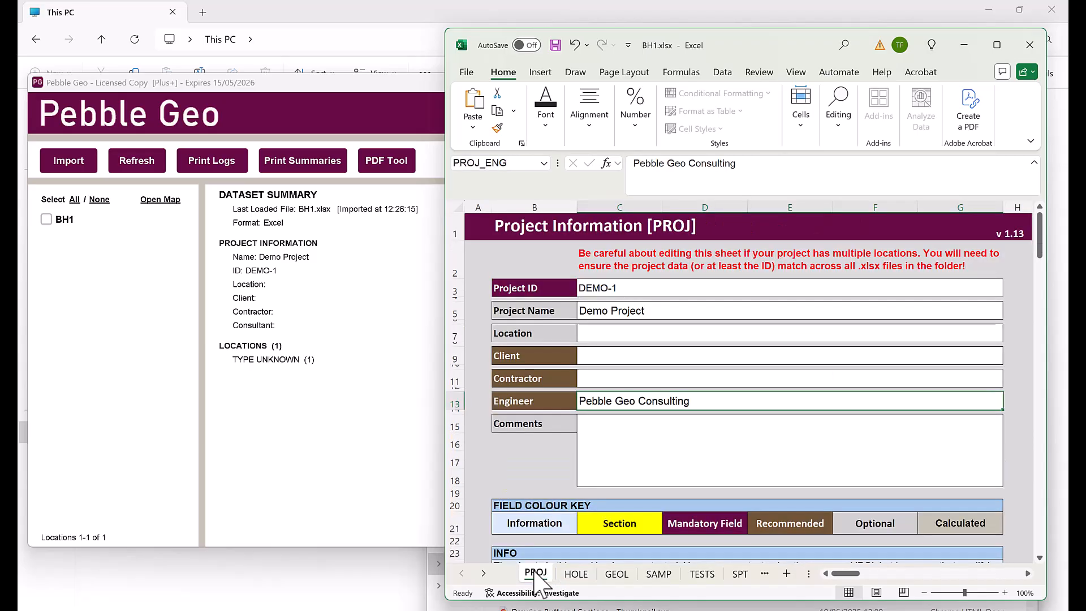
{"action": "scroll", "coordinate": [820, 445], "scroll_direction": "down", "scroll_amount": 2}
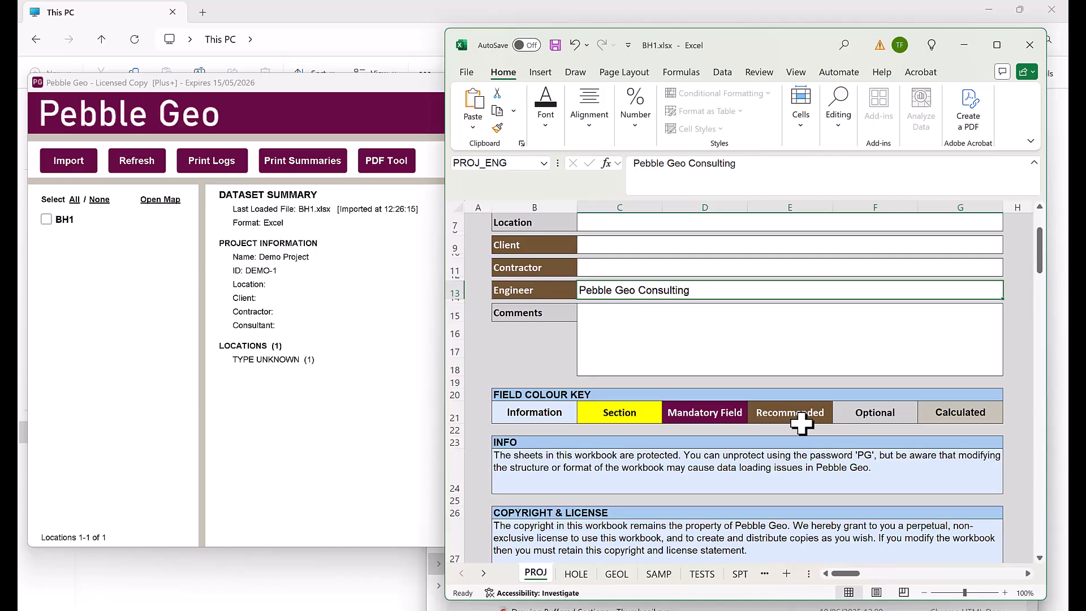
{"action": "scroll", "coordinate": [802, 421], "scroll_direction": "up", "scroll_amount": 2}
Enter BH1's Easting 123456, Northing 456789 and ground Level 12.5
{"action": "left_click", "coordinate": [577, 573]}
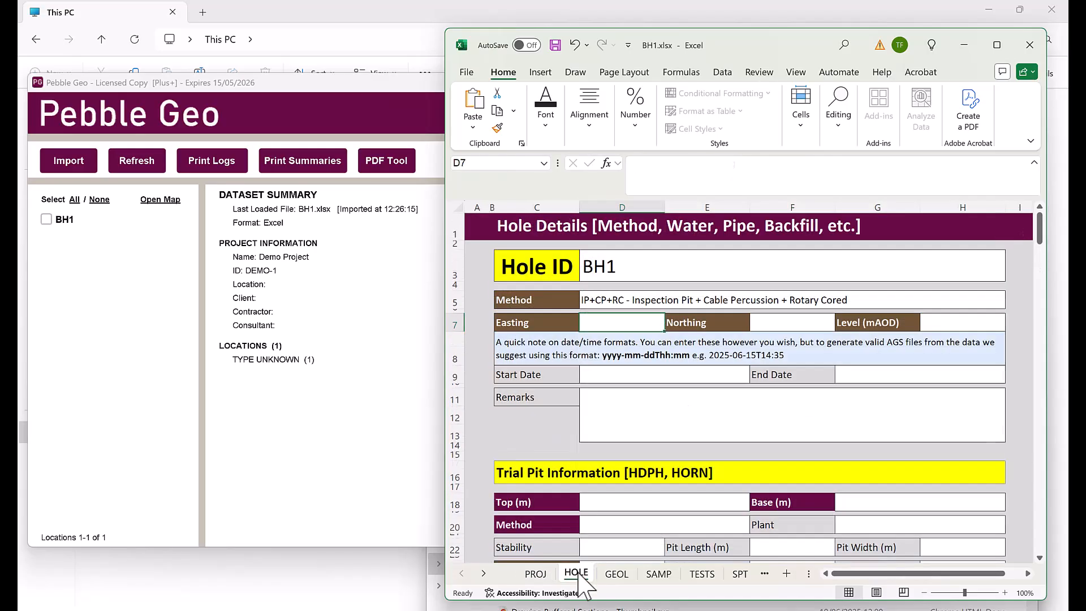
{"action": "type", "text": "123456"}
{"action": "key", "text": "Tab"}
{"action": "type", "text": "456789"}
{"action": "key", "text": "Tab"}
{"action": "type", "text": "12.5"}
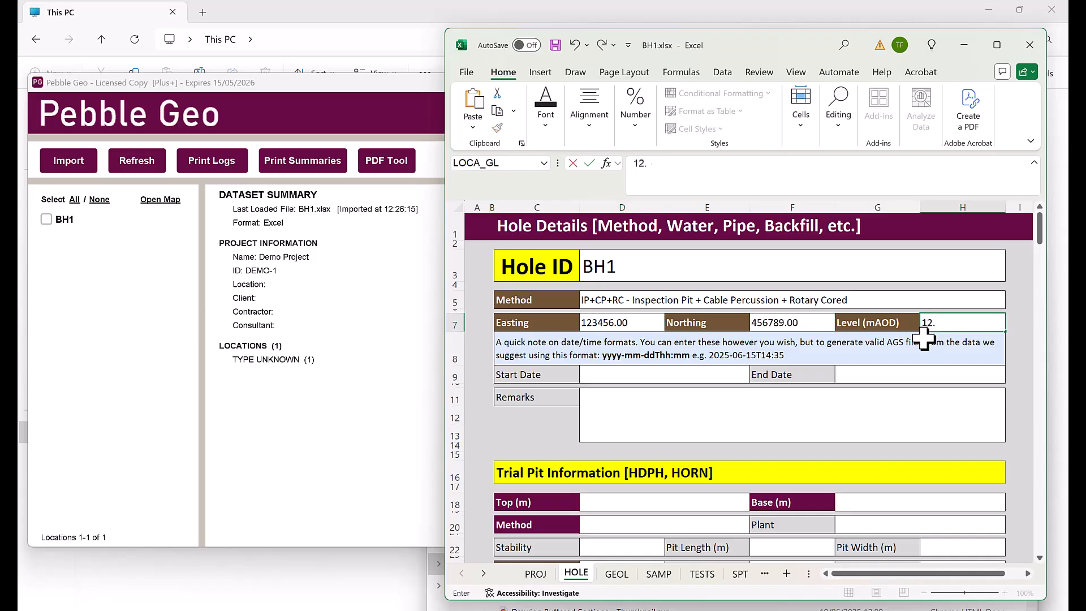
{"action": "key", "text": "Return"}
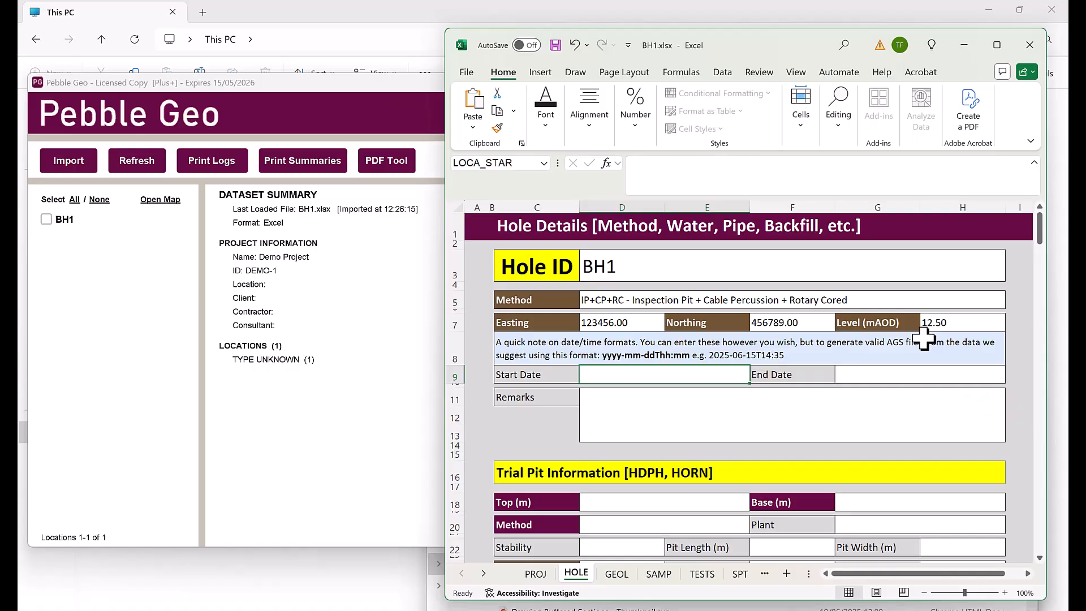
Set Start and End Dates to 19/06/2025, add a remark, and save the workbook
{"action": "type", "text": "19/06/2025"}
{"action": "left_click", "coordinate": [928, 375]}
{"action": "type", "text": "19/06/2025"}
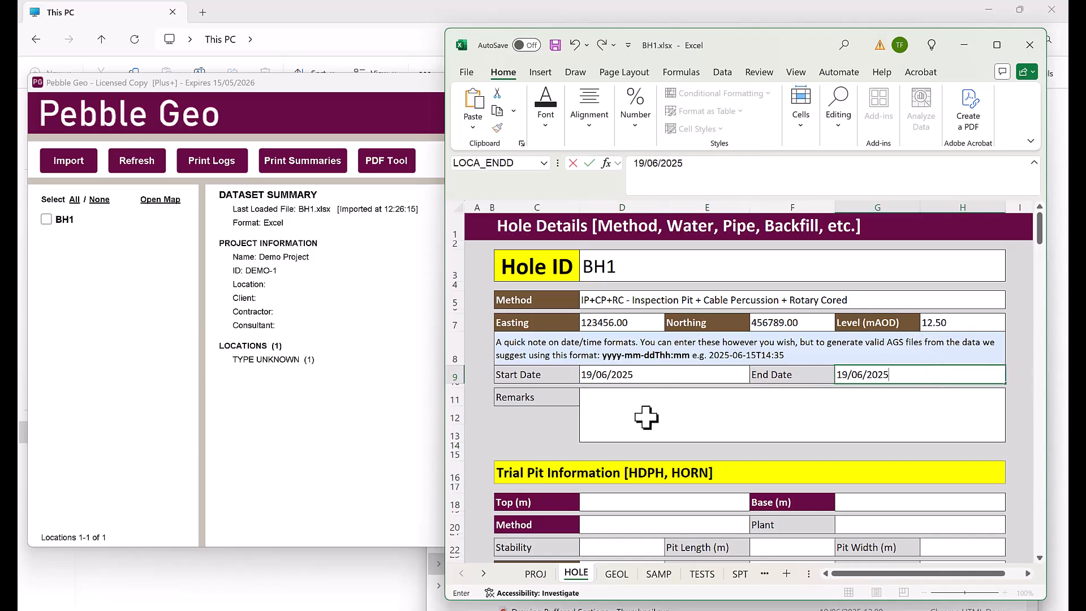
{"action": "left_click", "coordinate": [640, 407]}
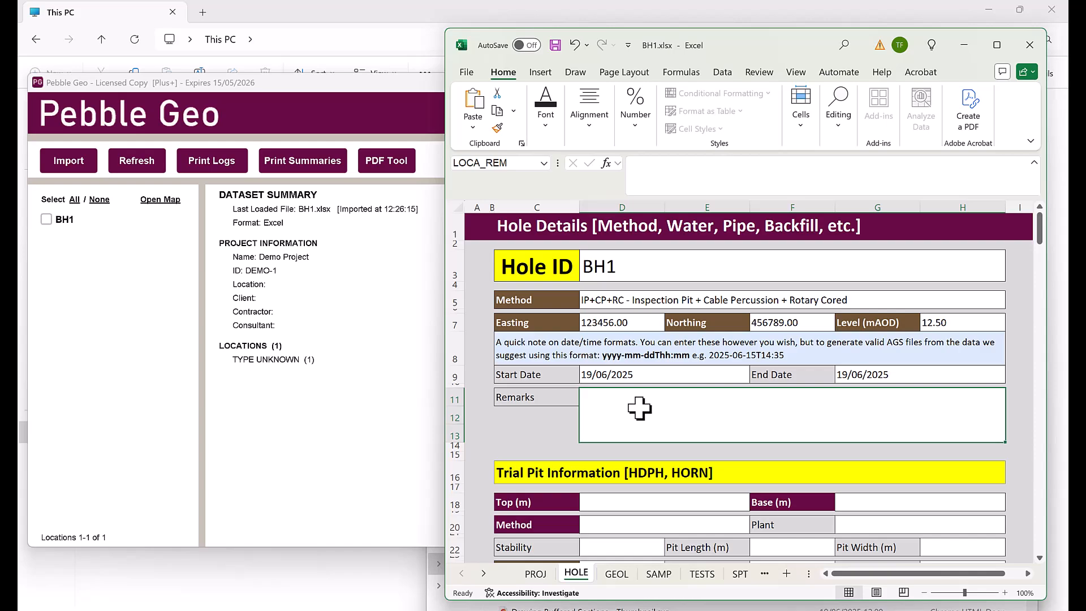
{"action": "type", "text": "Let's add a remark"}
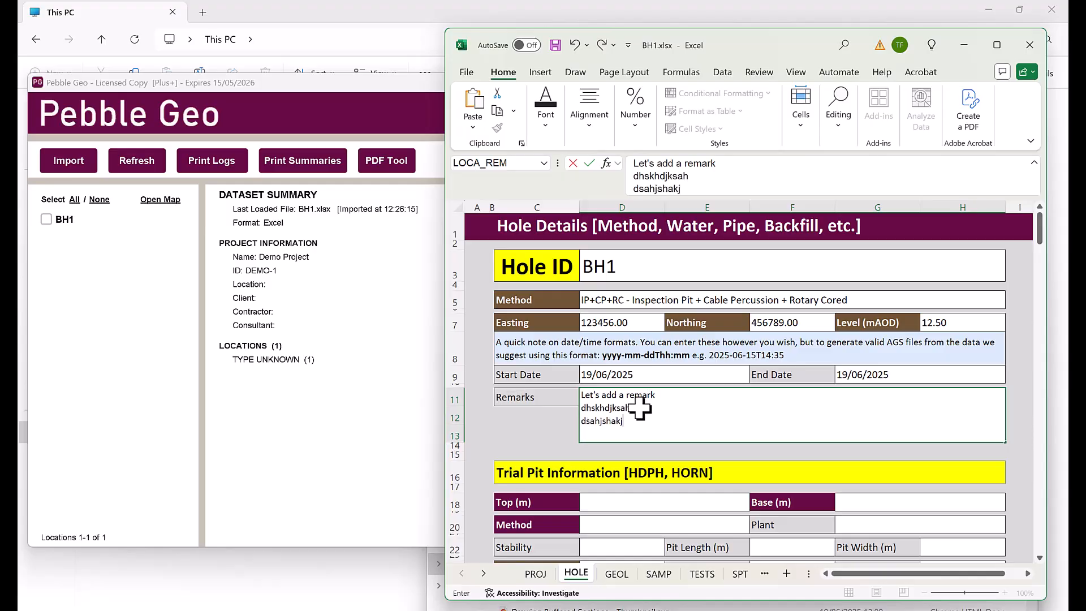
{"action": "left_click", "coordinate": [556, 45]}
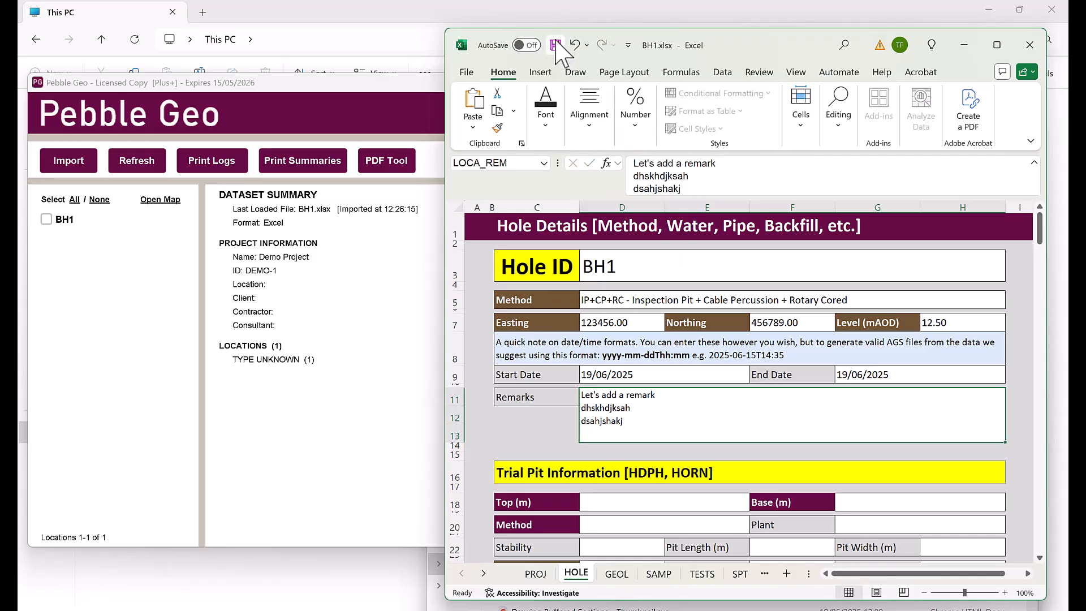
Refresh Pebble Geo to re-import BH1.xlsx and review the BH1 location summary
{"action": "left_click", "coordinate": [429, 129]}
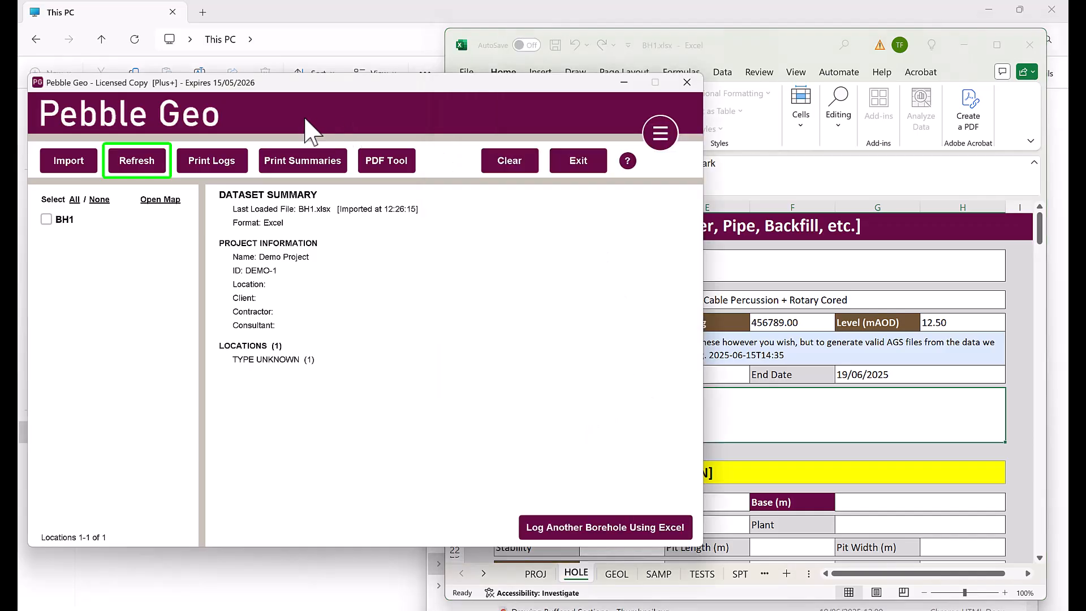
{"action": "left_click", "coordinate": [142, 165]}
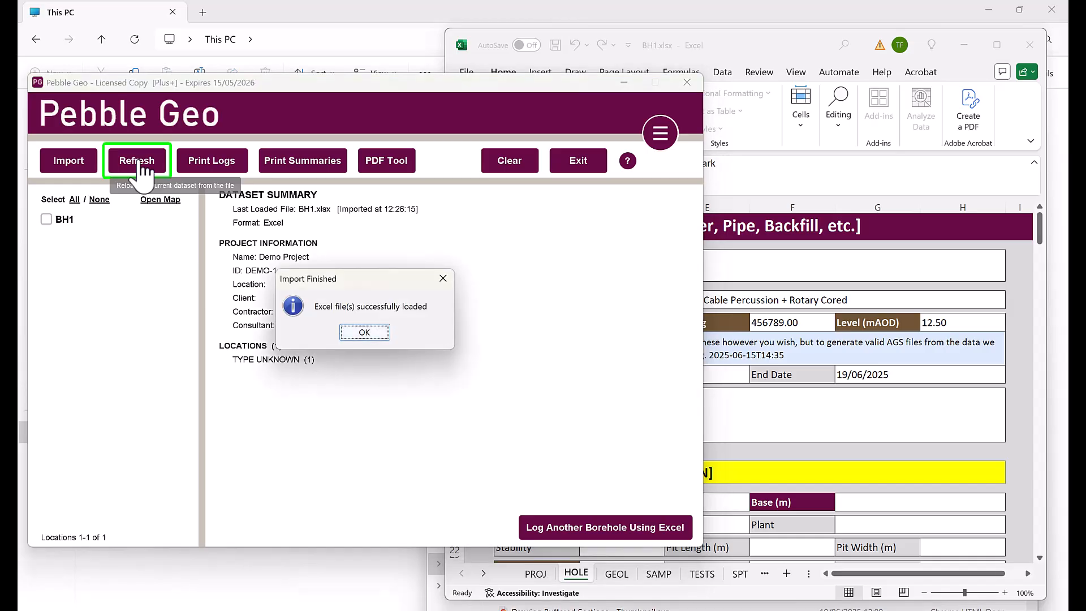
{"action": "left_click", "coordinate": [365, 333]}
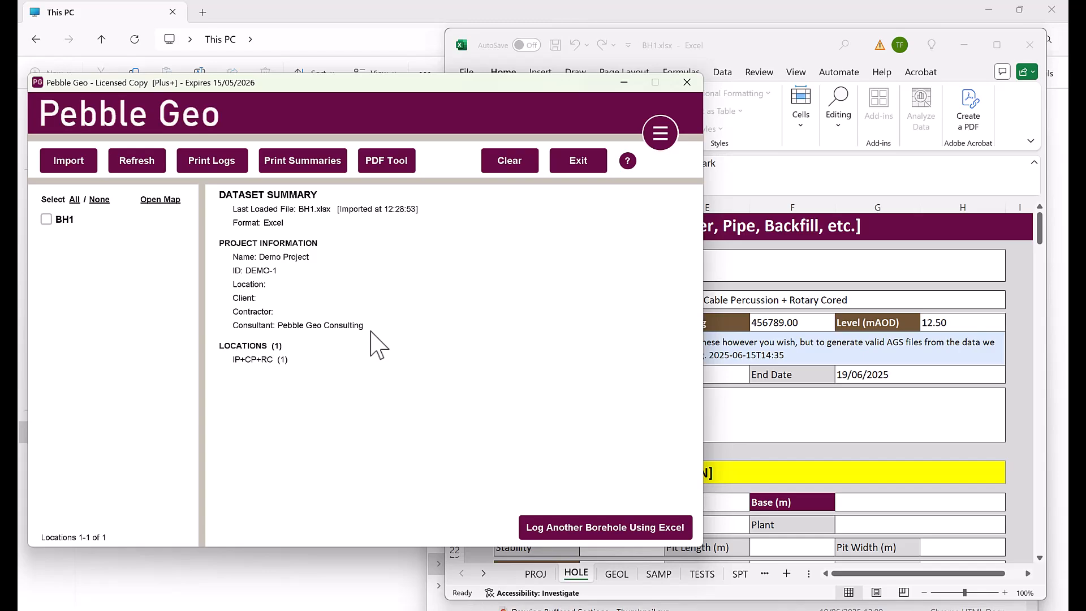
{"action": "left_click", "coordinate": [63, 222]}
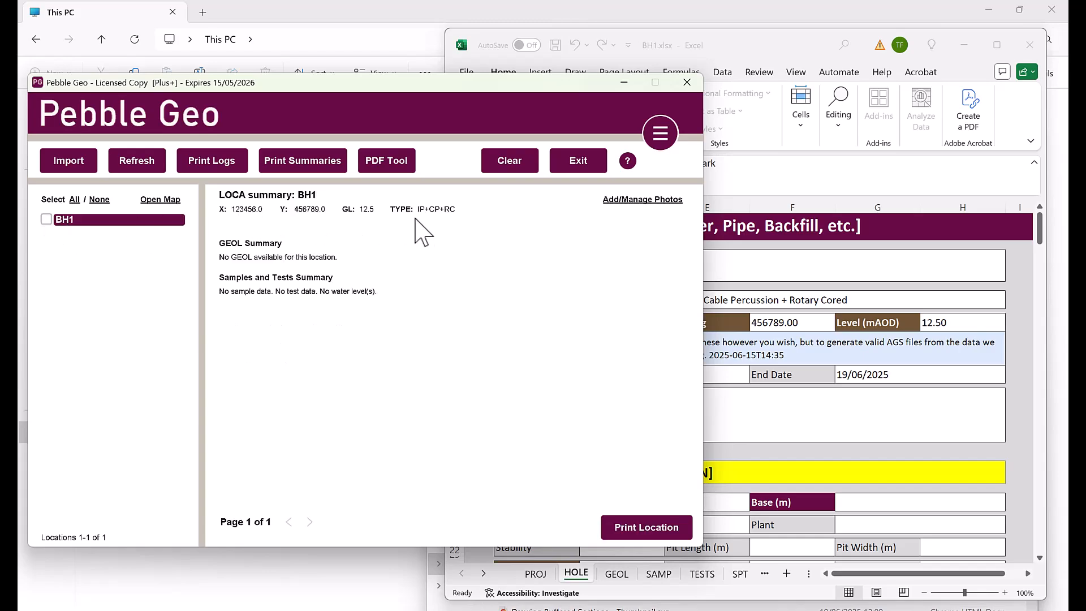
{"action": "left_click", "coordinate": [165, 221]}
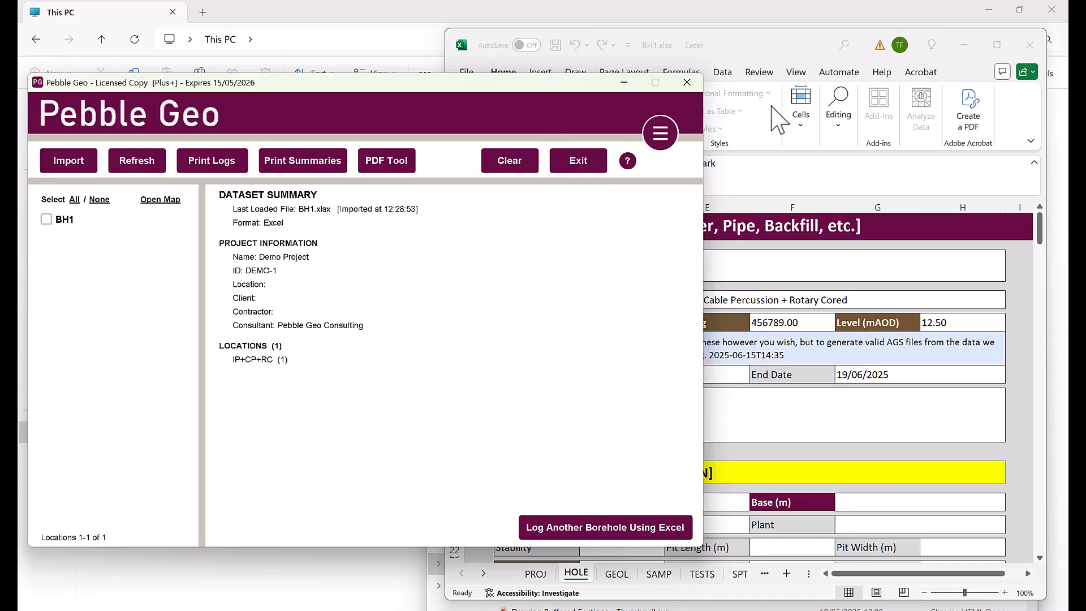
{"action": "left_click", "coordinate": [789, 48]}
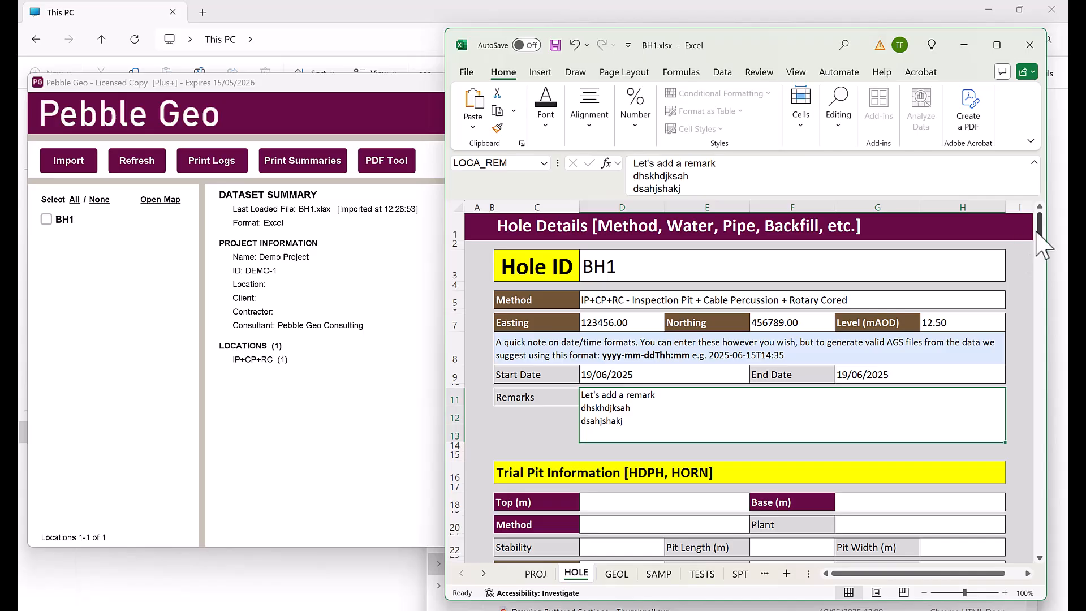
Enter trial pit Top 0 and Base 3 in Trial Pit Information
{"action": "scroll", "coordinate": [1018, 269], "scroll_direction": "down", "scroll_amount": 4}
{"action": "scroll", "coordinate": [1019, 269], "scroll_direction": "down", "scroll_amount": 1}
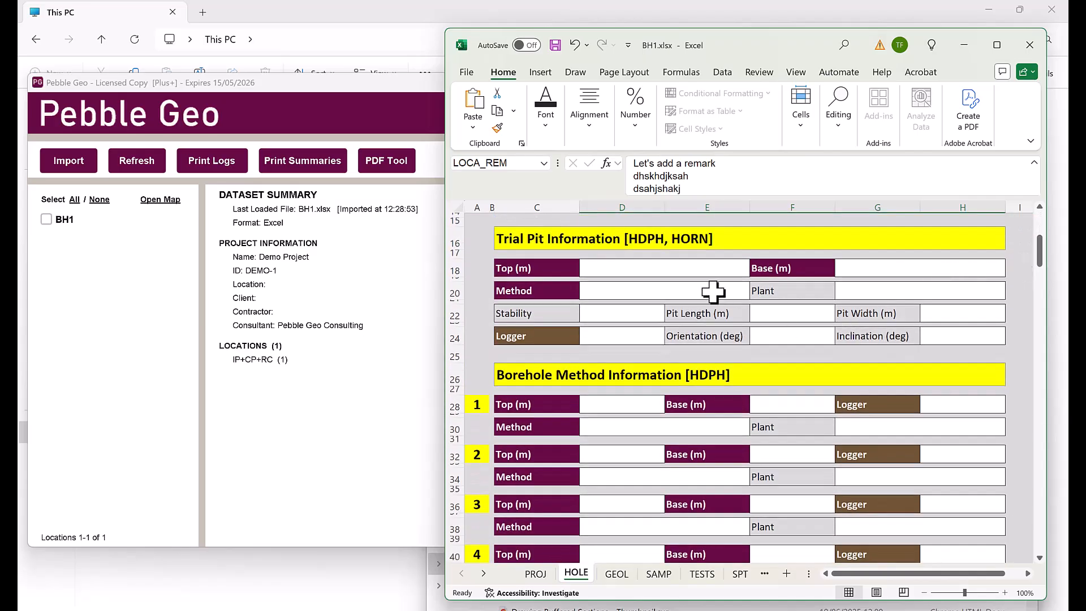
{"action": "left_click", "coordinate": [616, 269]}
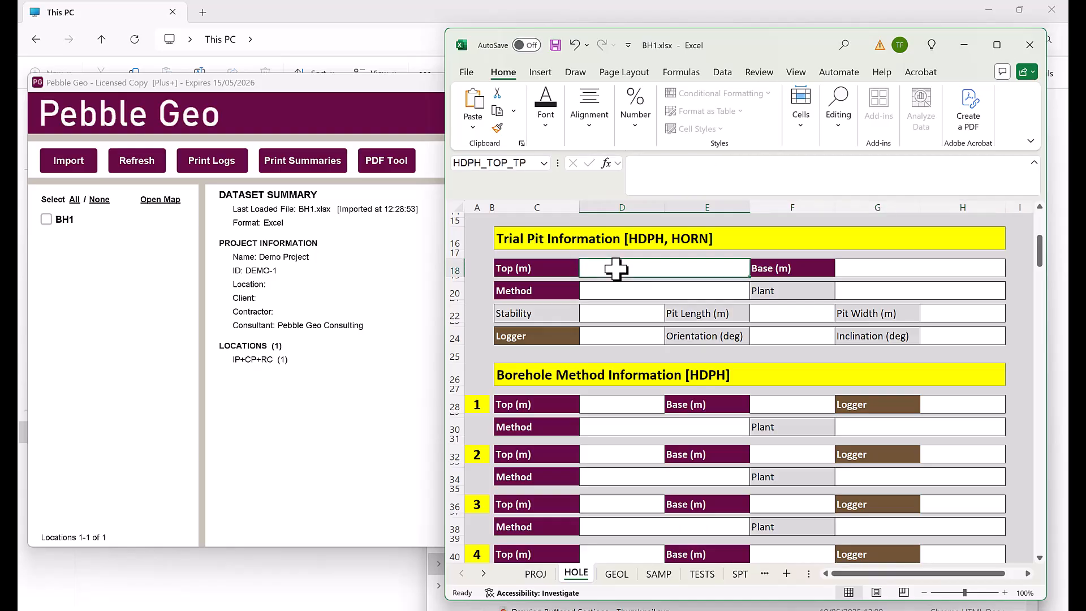
{"action": "type", "text": "0"}
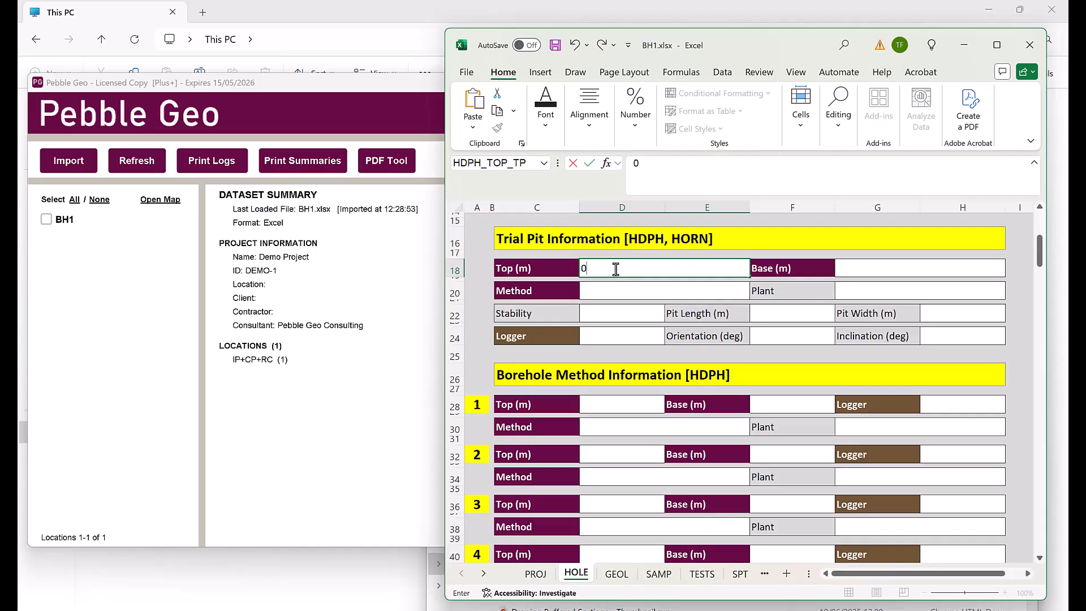
{"action": "left_click", "coordinate": [902, 267]}
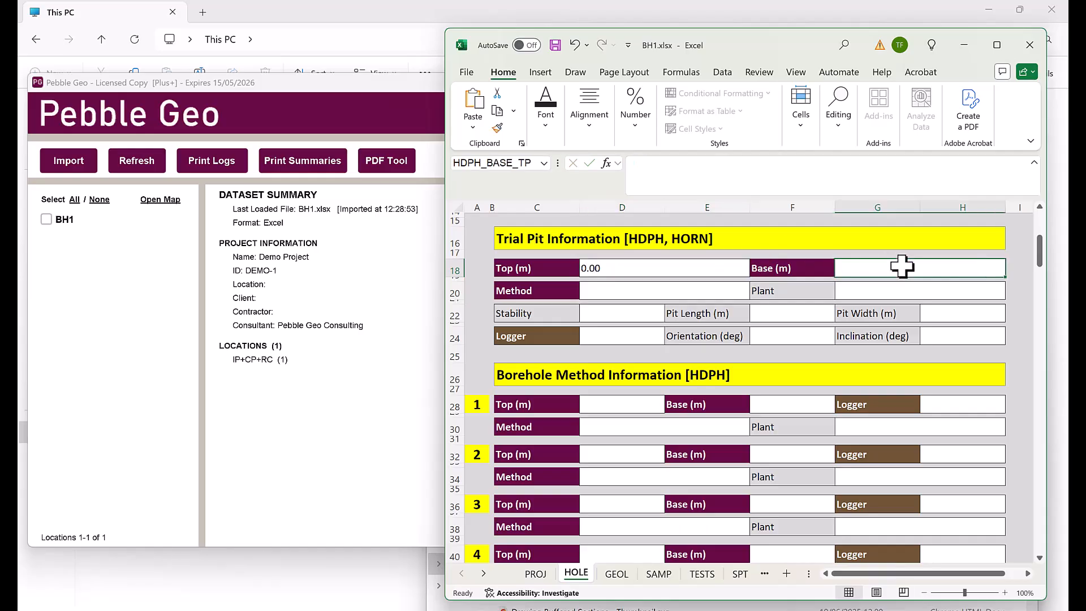
{"action": "type", "text": "3"}
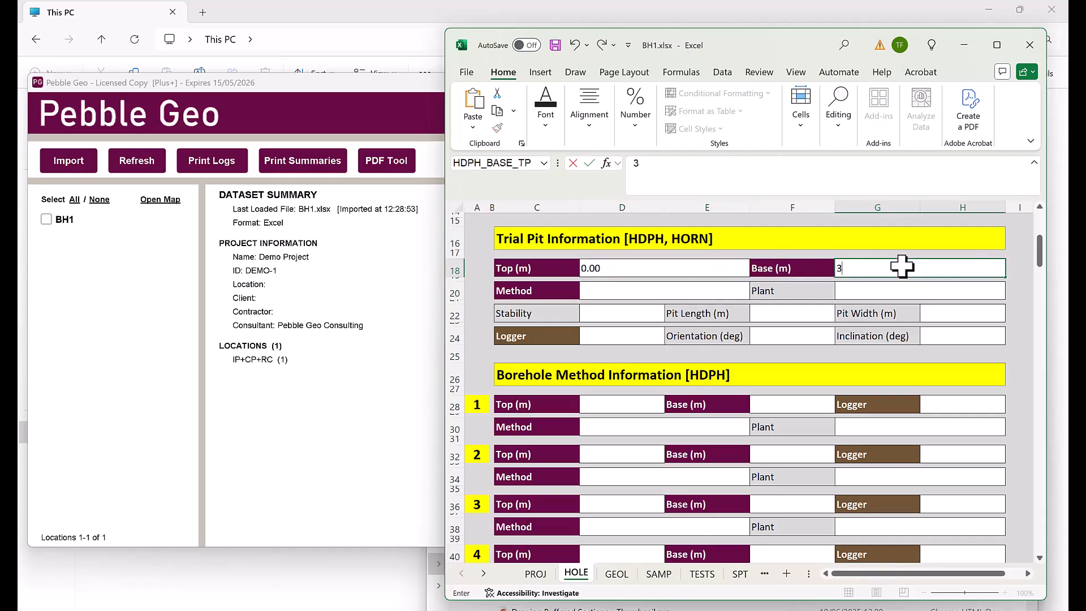
Set the trial pit Method to IP - Inspection Pit, Plant JCB and Stability Stable
{"action": "left_click", "coordinate": [720, 291]}
{"action": "left_click", "coordinate": [753, 292]}
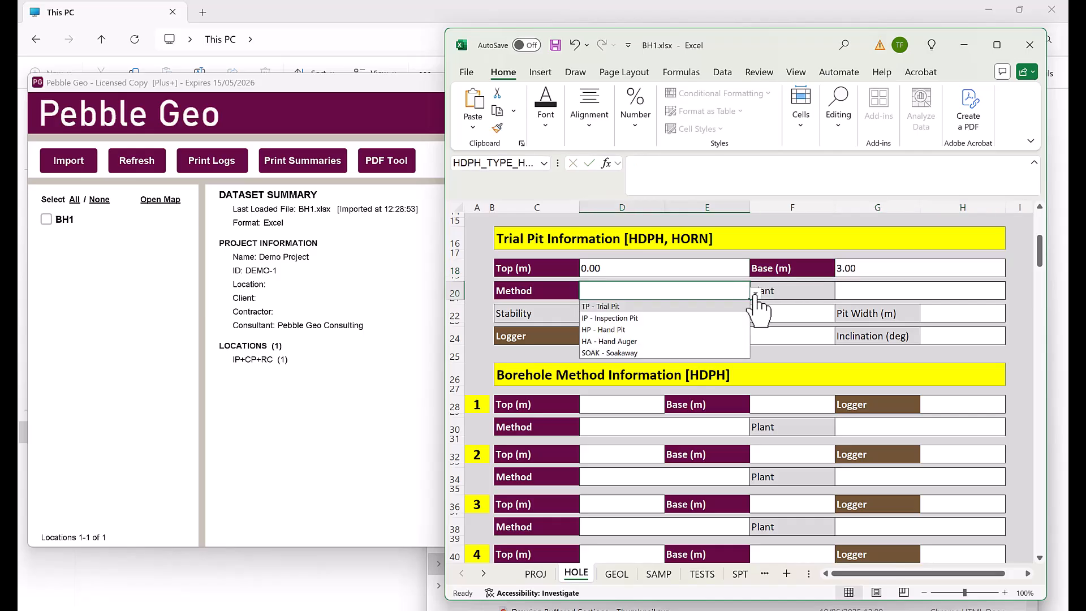
{"action": "key", "text": "Escape"}
{"action": "left_click", "coordinate": [855, 290]}
{"action": "type", "text": "JCB"}
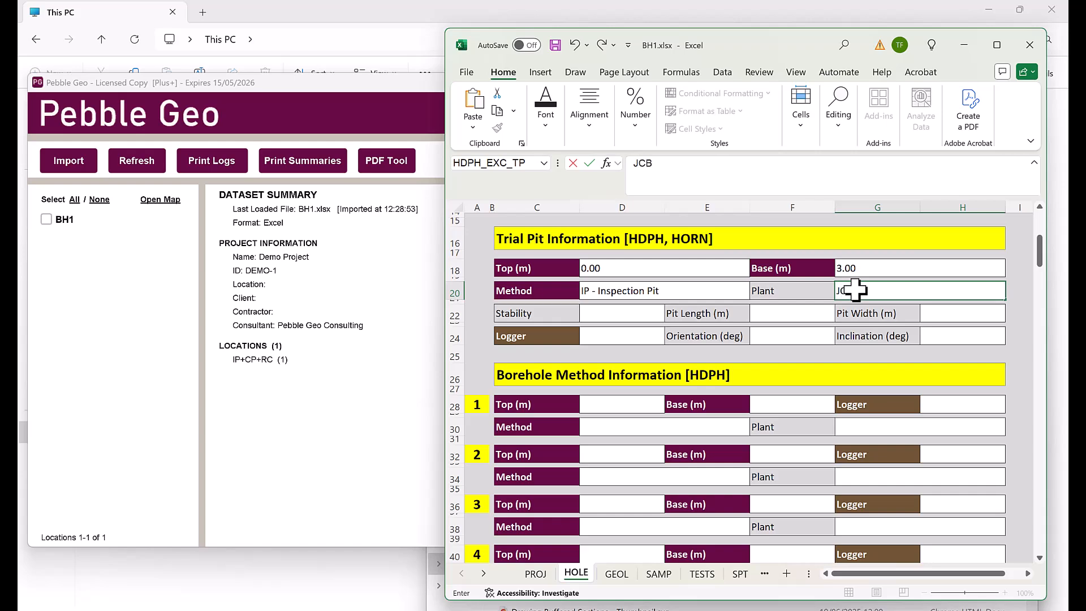
{"action": "left_click", "coordinate": [648, 312]}
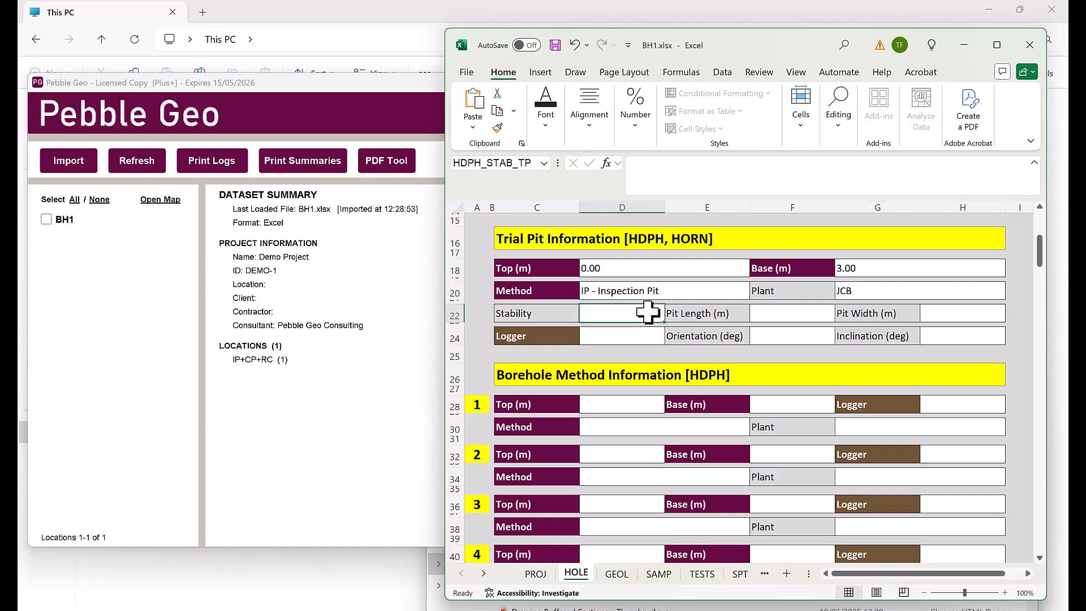
{"action": "type", "text": "Stable"}
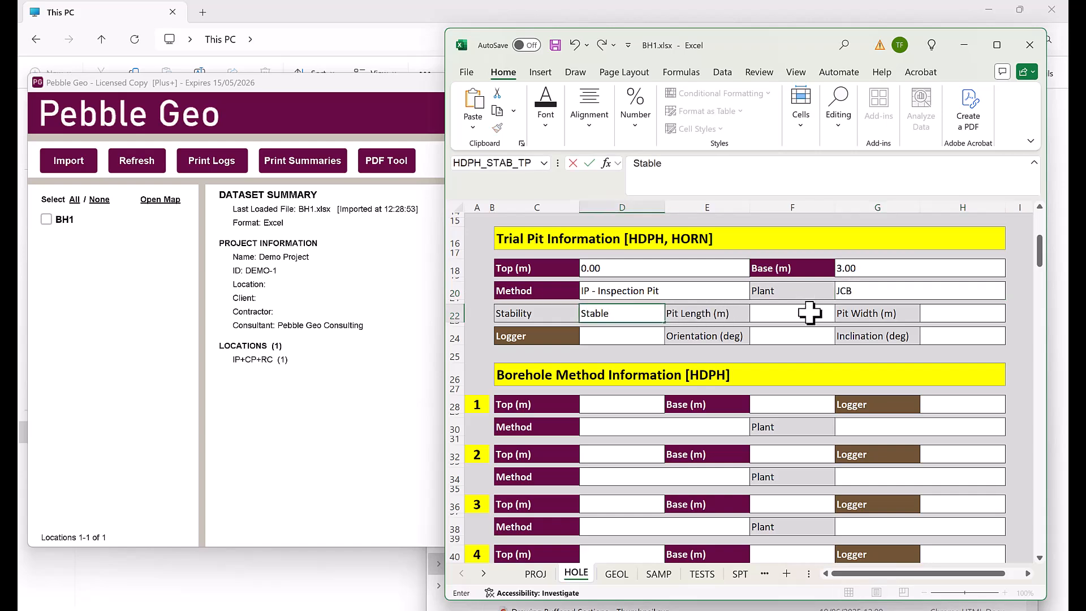
{"action": "left_click", "coordinate": [810, 313]}
{"action": "left_click", "coordinate": [625, 342]}
Enter the logger's initials and add a 3.00–6.20 m CP - Cable Percussion borehole run
{"action": "type", "text": "BW"}
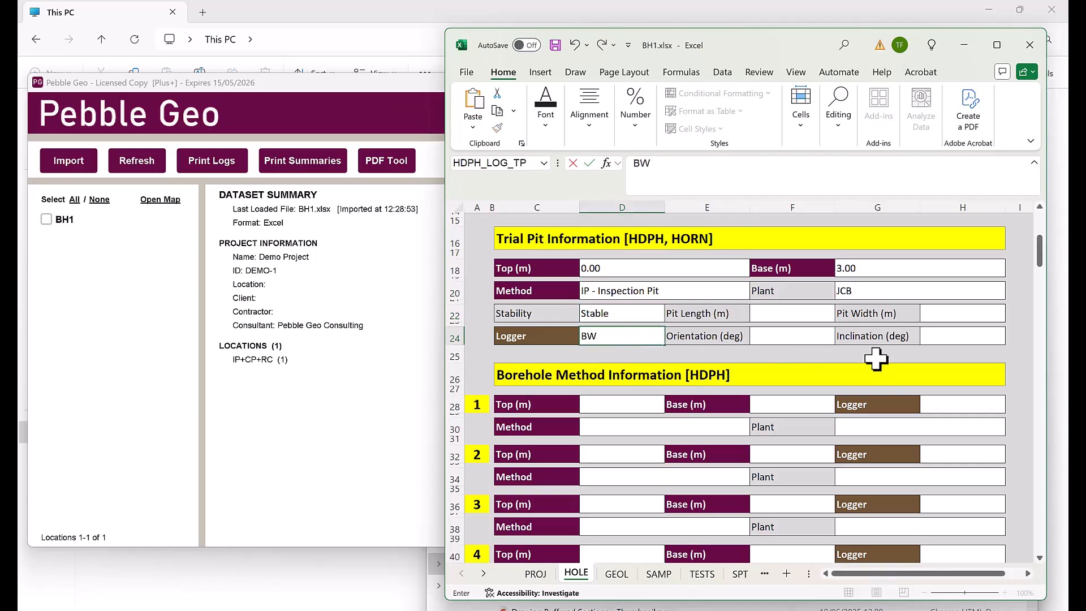
{"action": "scroll", "coordinate": [872, 358], "scroll_direction": "down", "scroll_amount": 3}
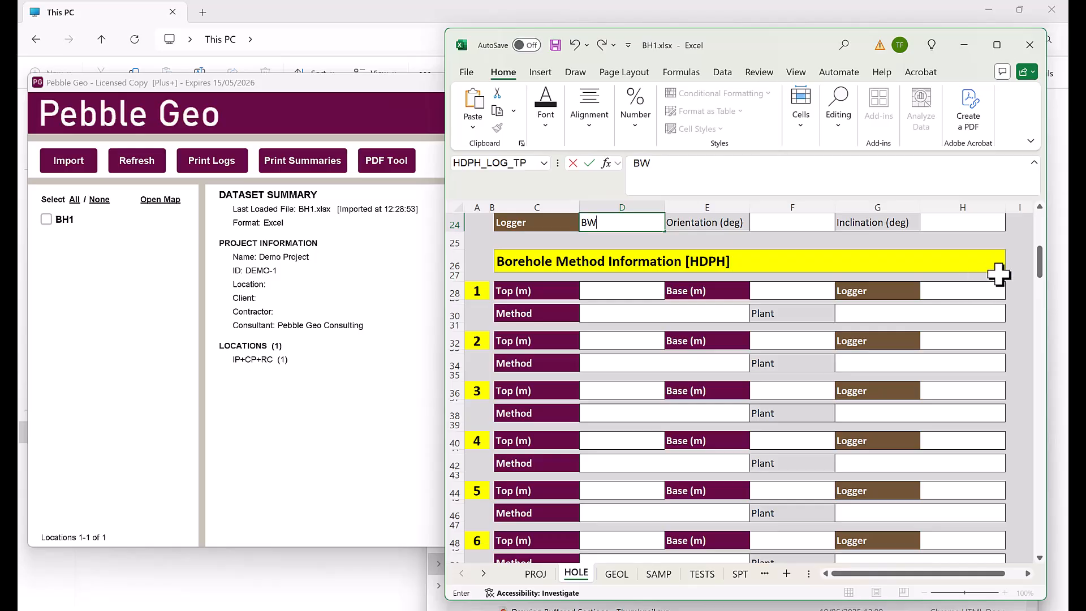
{"action": "scroll", "coordinate": [999, 274], "scroll_direction": "up", "scroll_amount": 2}
{"action": "scroll", "coordinate": [1010, 250], "scroll_direction": "down", "scroll_amount": 1}
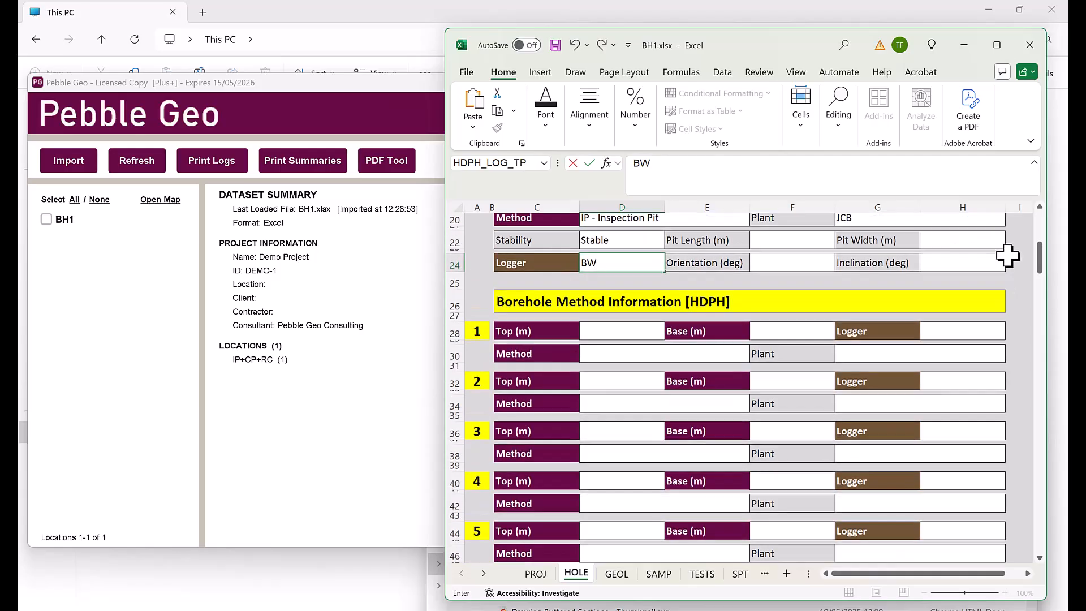
{"action": "left_click", "coordinate": [618, 333]}
{"action": "type", "text": "3"}
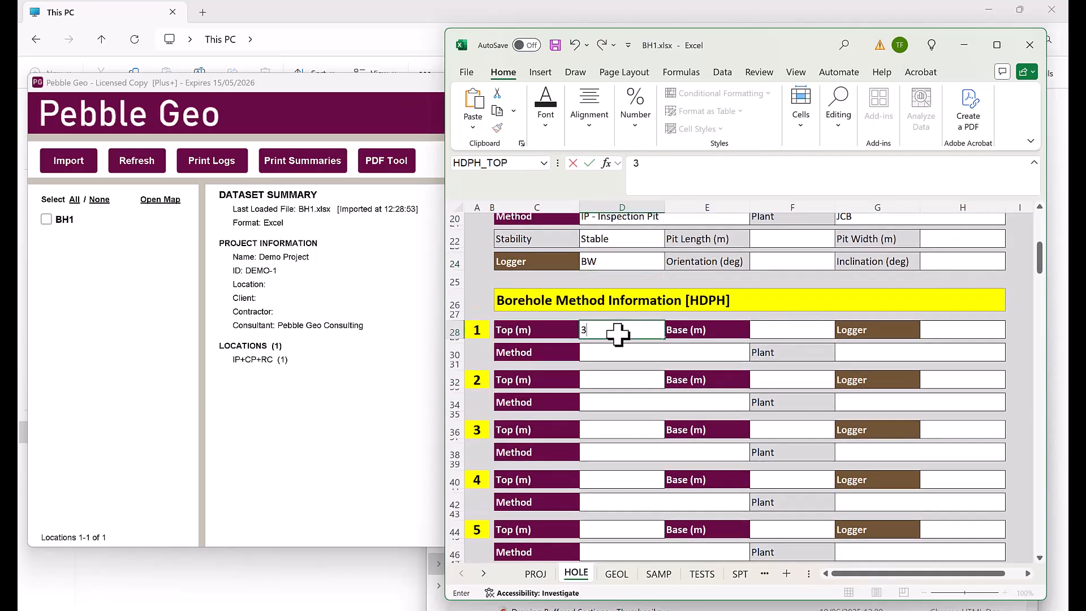
{"action": "left_click", "coordinate": [776, 331]}
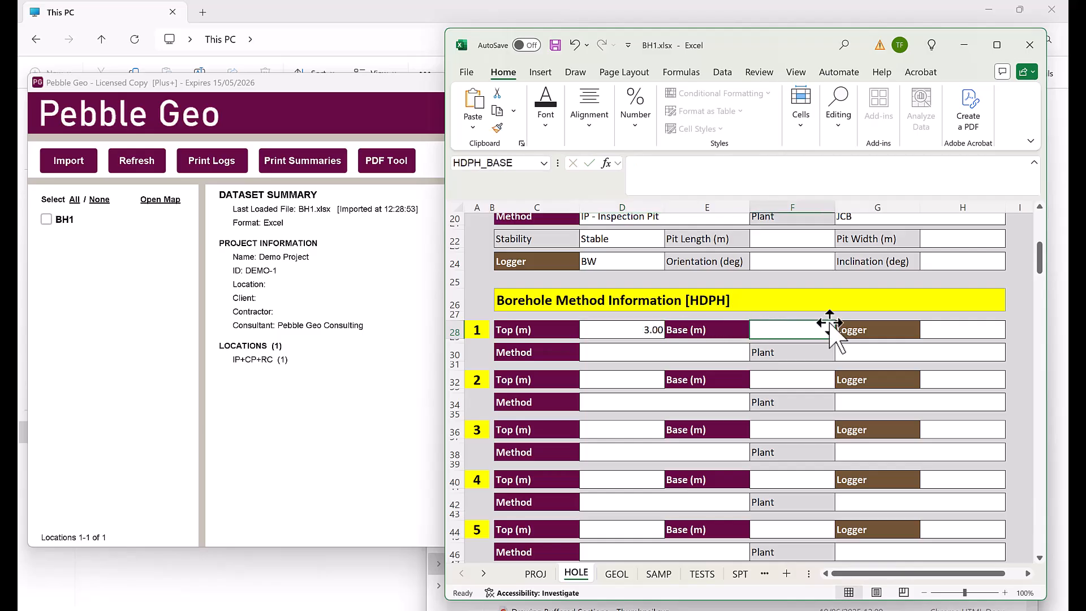
{"action": "type", "text": "6"}
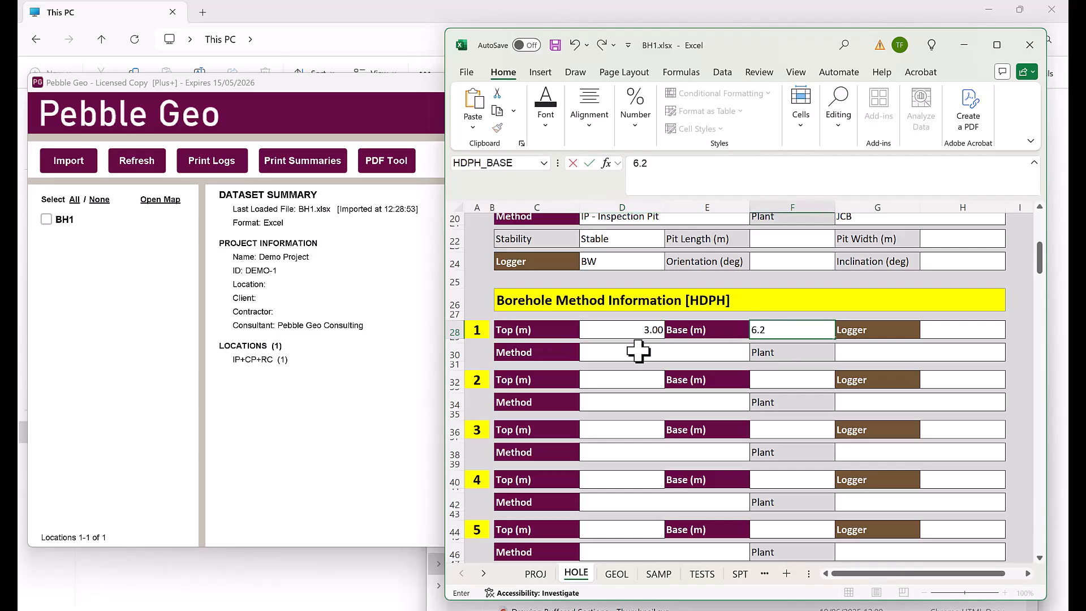
{"action": "type", "text": ".2"}
{"action": "left_click", "coordinate": [638, 352]}
{"action": "left_click", "coordinate": [755, 353]}
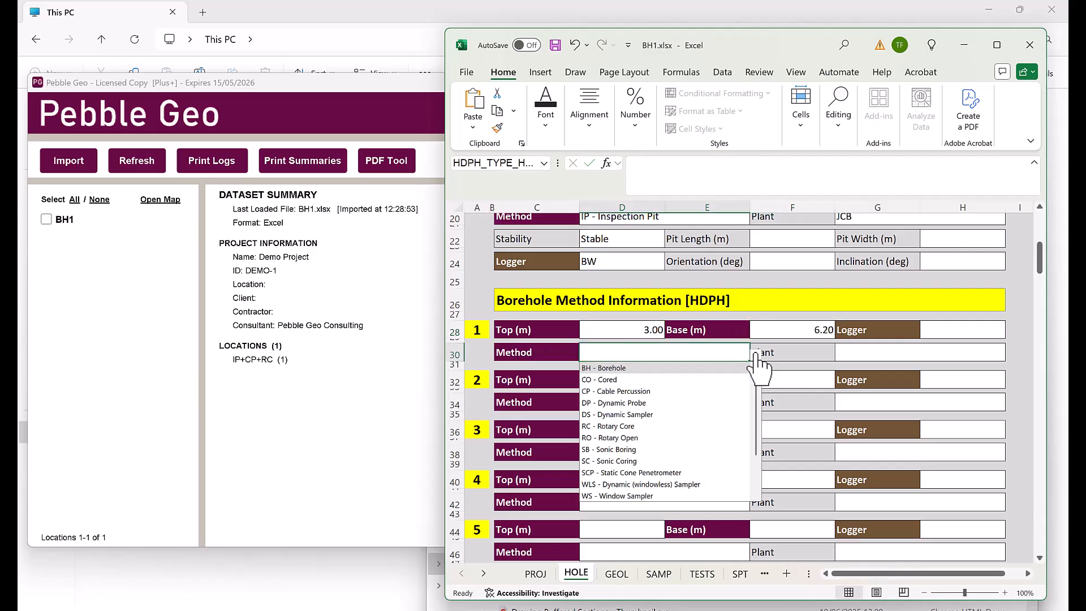
{"action": "left_click", "coordinate": [639, 392]}
Give the second run Base 14.80 and Method RC - Rotary Core
{"action": "left_click", "coordinate": [797, 375]}
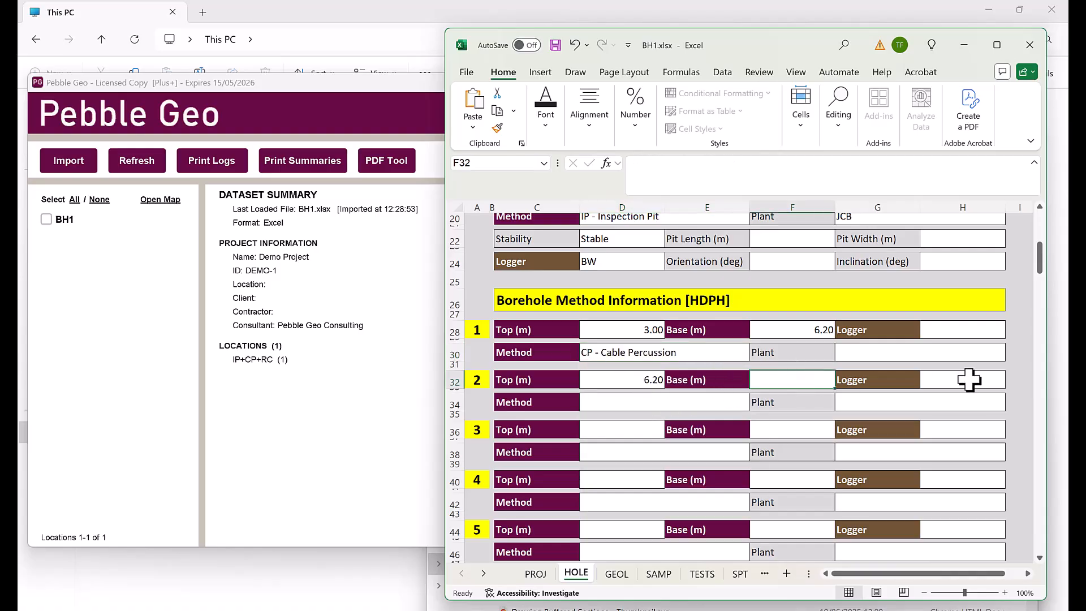
{"action": "type", "text": "14."}
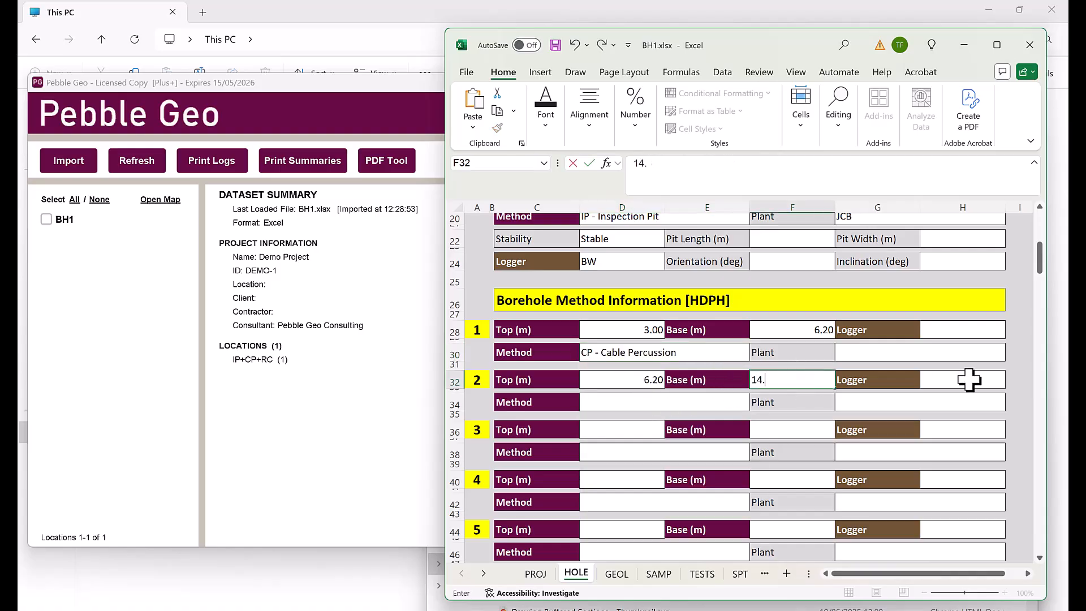
{"action": "type", "text": "8"}
{"action": "left_click", "coordinate": [701, 402]}
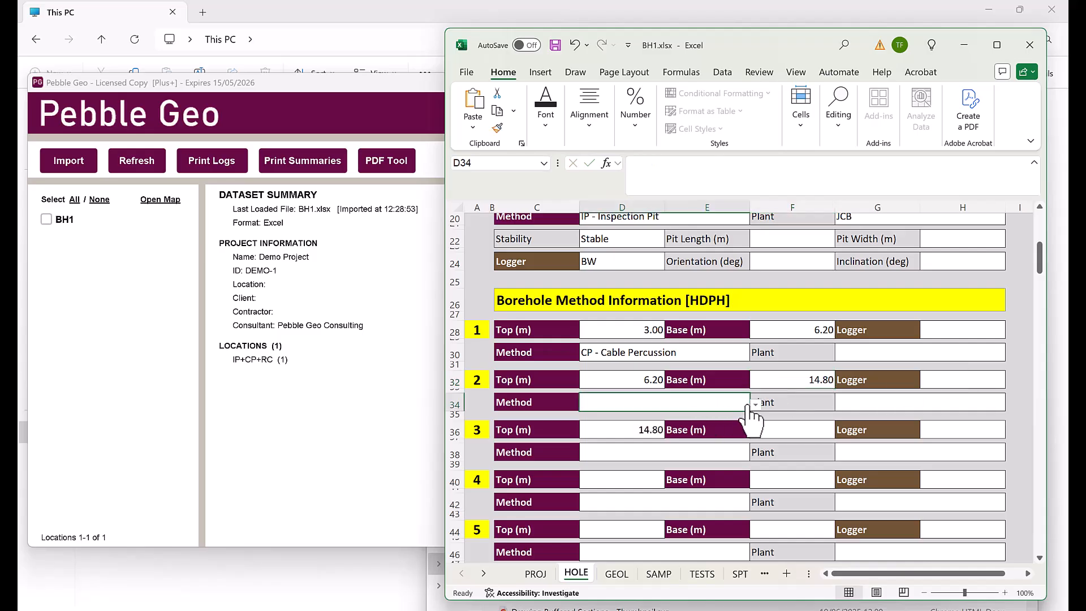
{"action": "left_click", "coordinate": [756, 405]}
{"action": "left_click", "coordinate": [653, 477]}
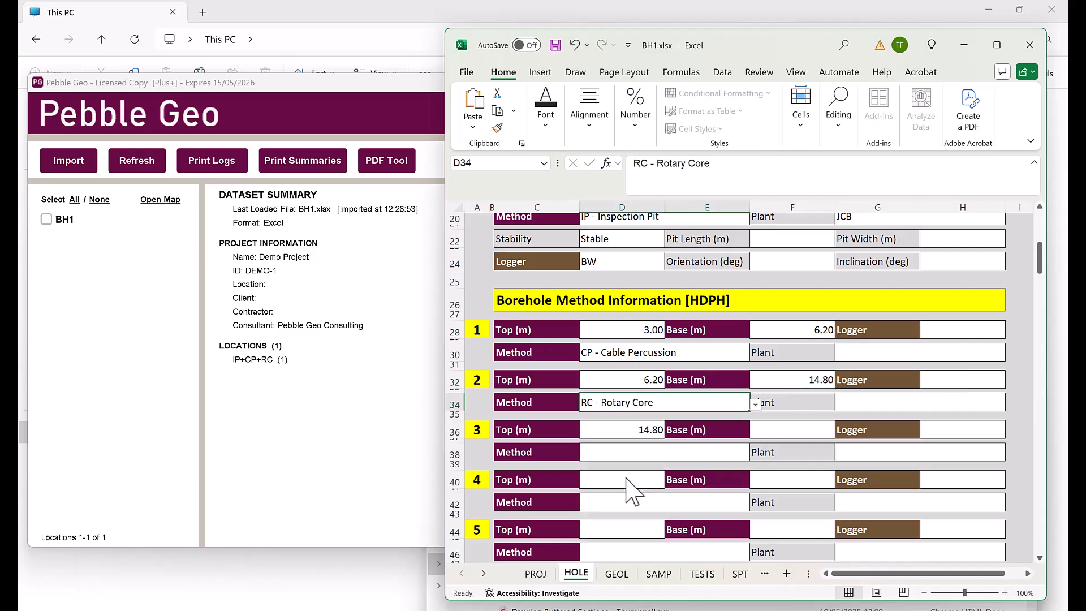
Enter 4.55 m as the first water strike depth in E56 and save the workbook
{"action": "scroll", "coordinate": [1008, 288], "scroll_direction": "down", "scroll_amount": 4}
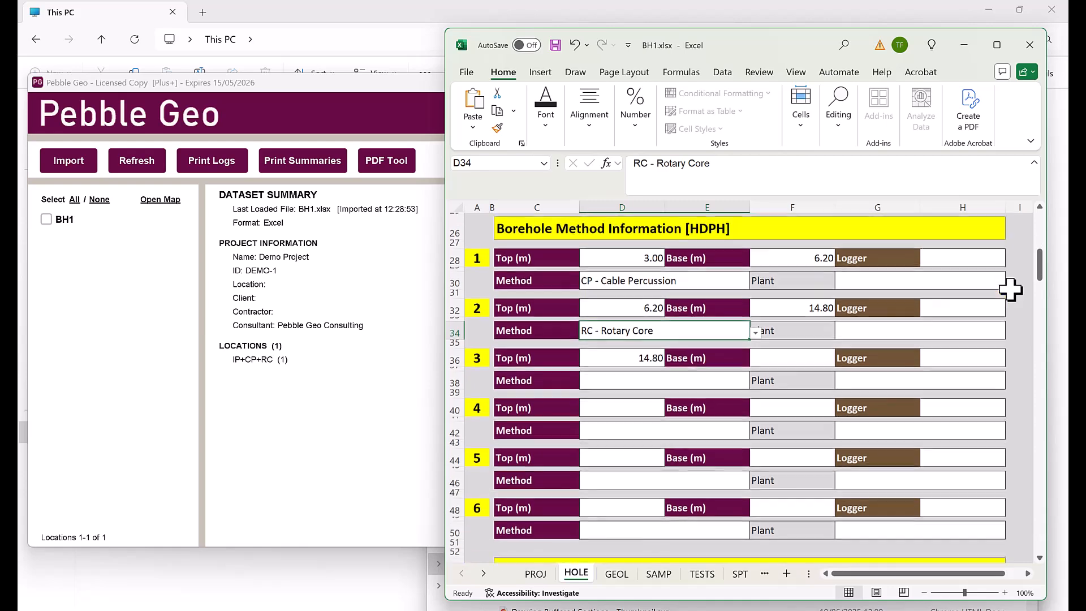
{"action": "scroll", "coordinate": [1010, 290], "scroll_direction": "down", "scroll_amount": 6}
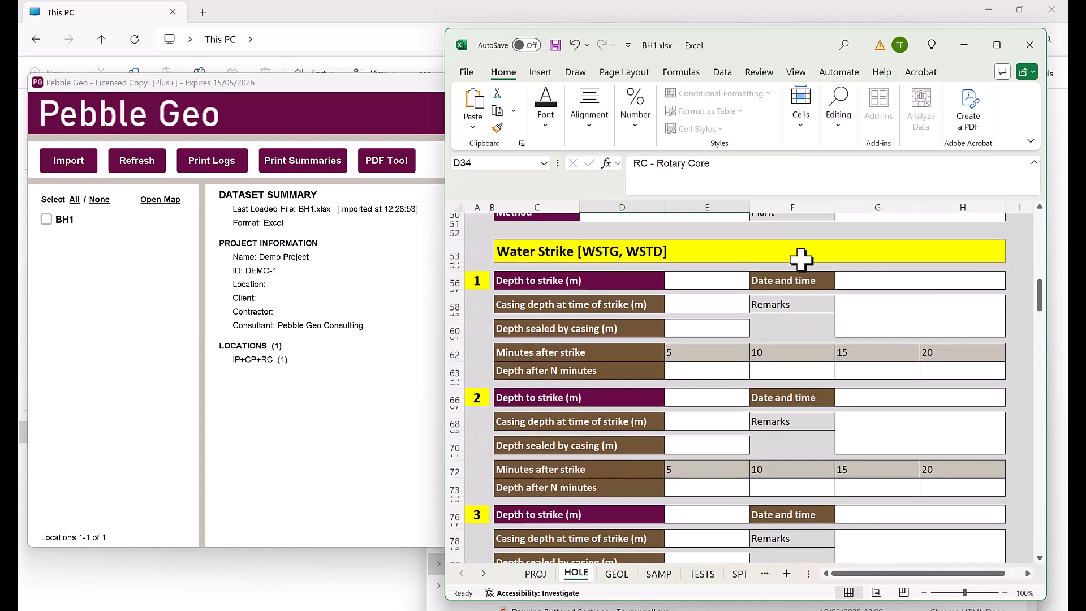
{"action": "left_click", "coordinate": [708, 276]}
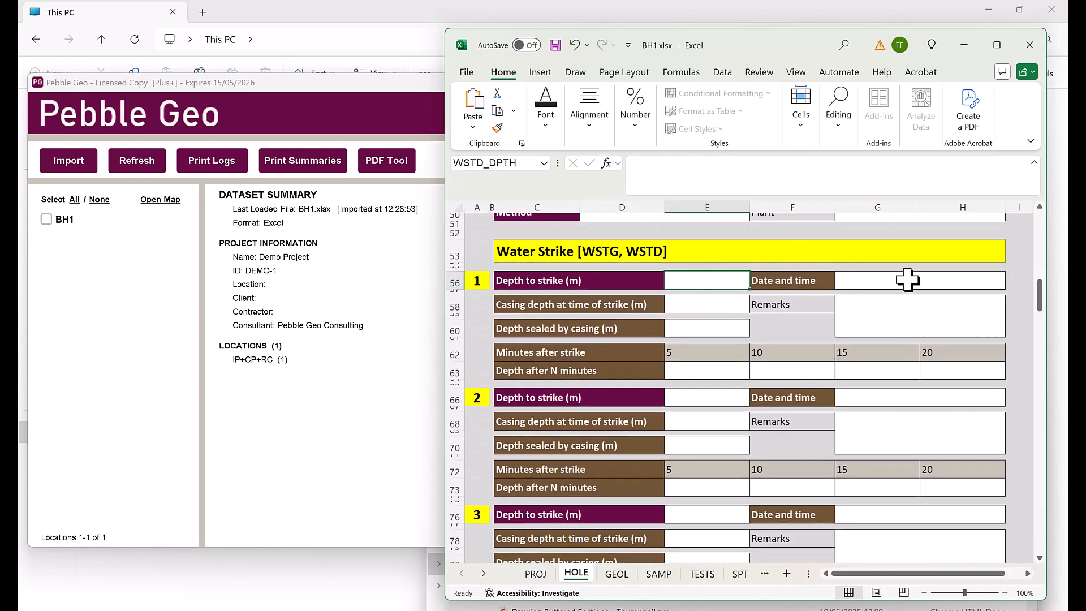
{"action": "type", "text": "4"}
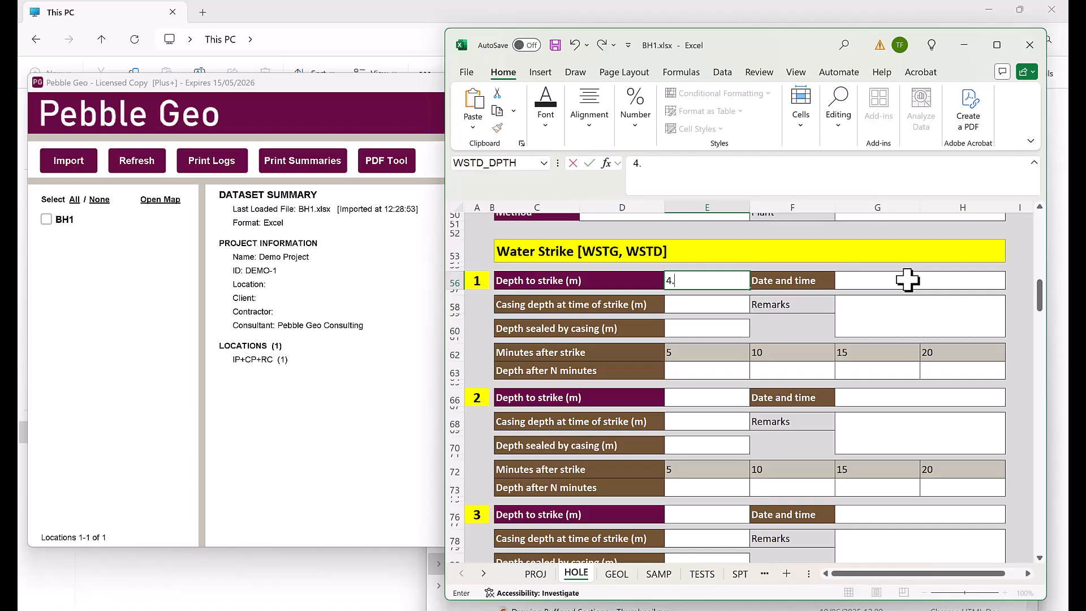
{"action": "type", "text": ".55"}
{"action": "left_click", "coordinate": [555, 45]}
Re-import the updated BH1 workbook into Pebble Geo
{"action": "left_click", "coordinate": [122, 163]}
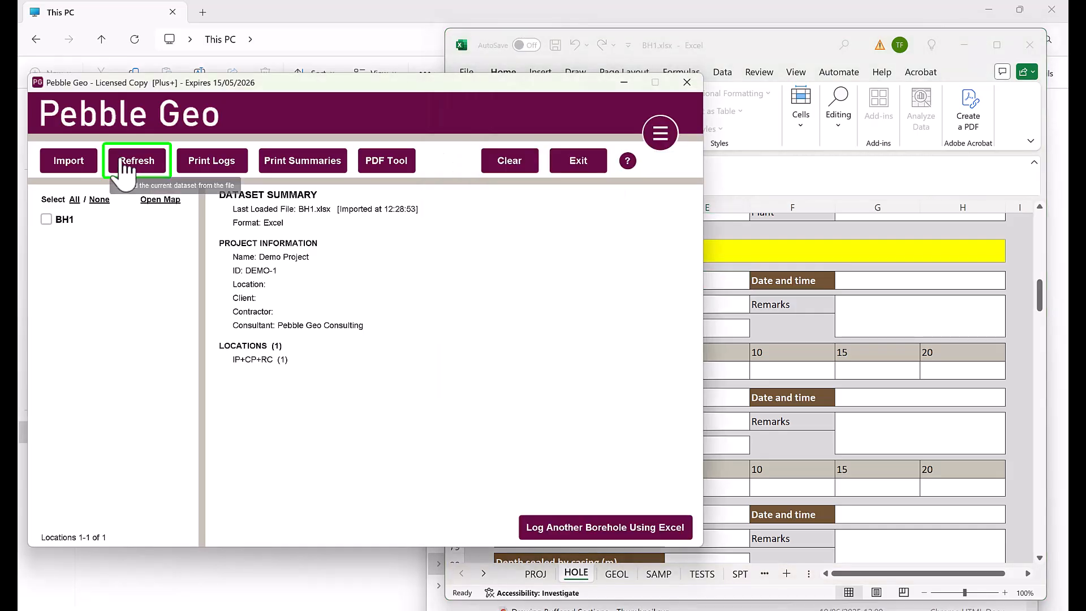
{"action": "left_click", "coordinate": [122, 163]}
{"action": "left_click", "coordinate": [367, 335]}
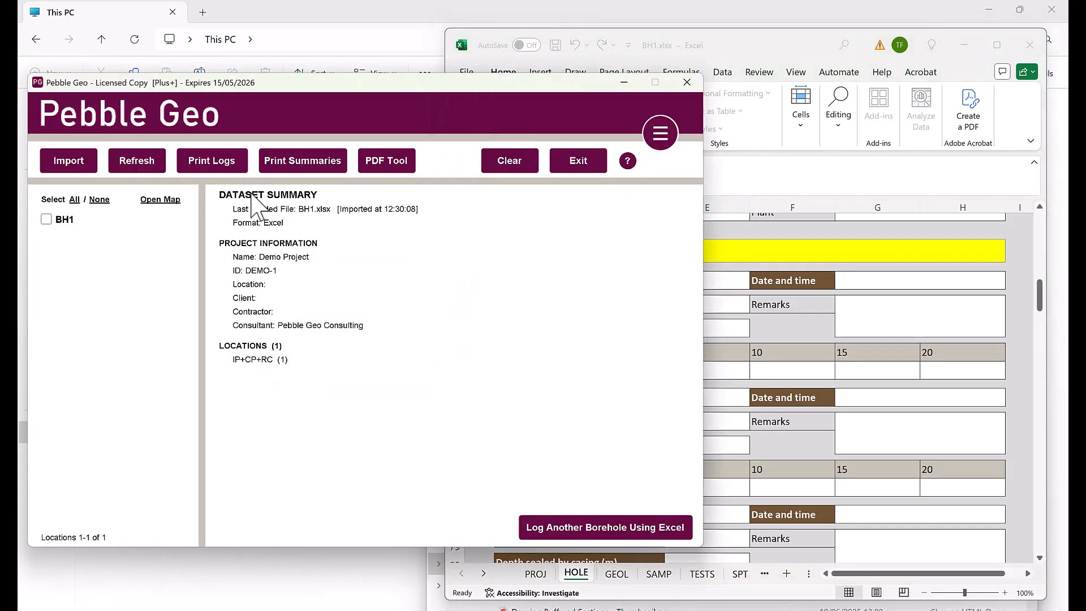
Republish Demo Project.pdf over the old log, check the water strike symbol, and close it
{"action": "left_click", "coordinate": [225, 163]}
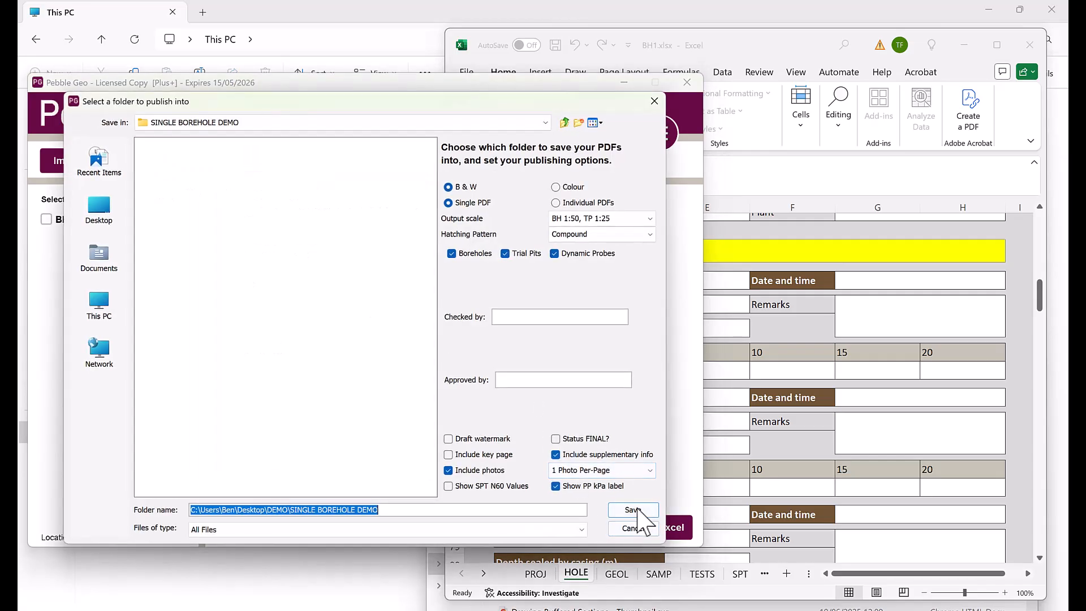
{"action": "left_click", "coordinate": [638, 511]}
{"action": "left_click", "coordinate": [345, 339]}
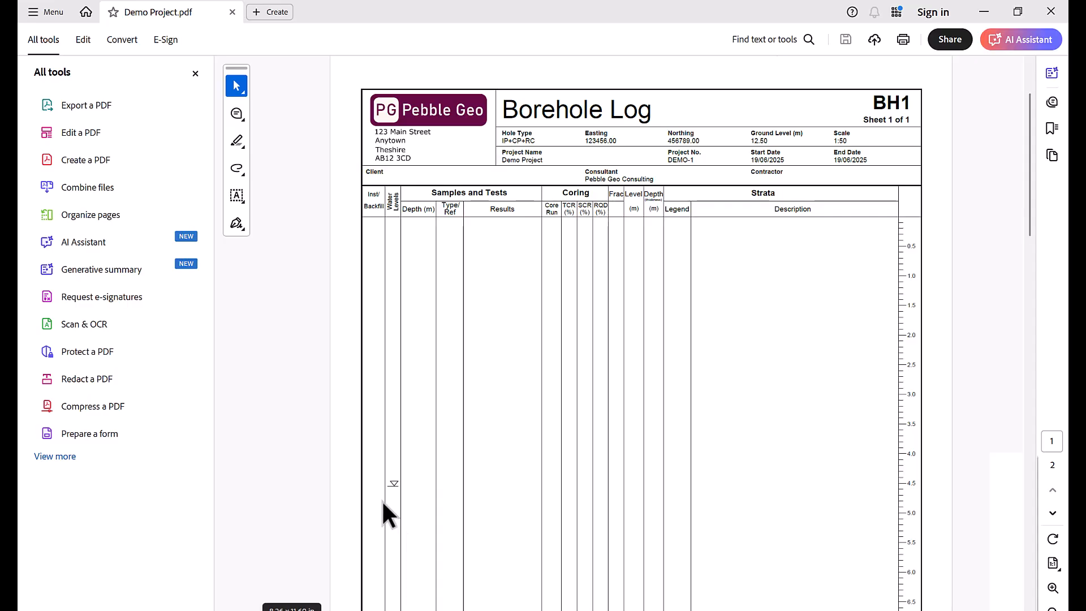
{"action": "scroll", "coordinate": [381, 500], "scroll_direction": "up", "scroll_amount": 1, "text": "ctrl"}
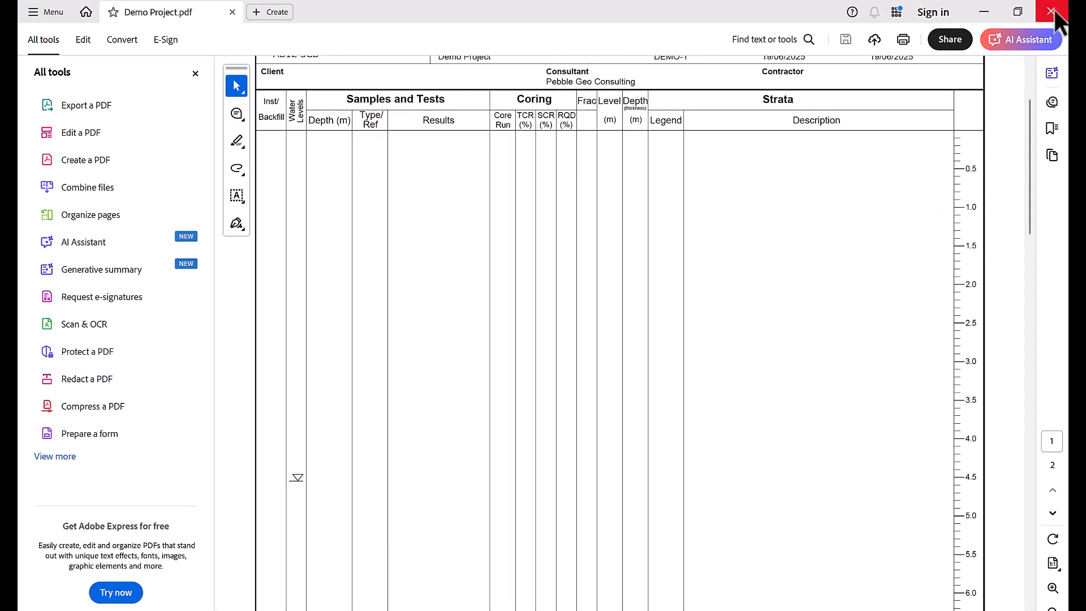
{"action": "left_click", "coordinate": [1052, 11]}
{"action": "left_click", "coordinate": [789, 48]}
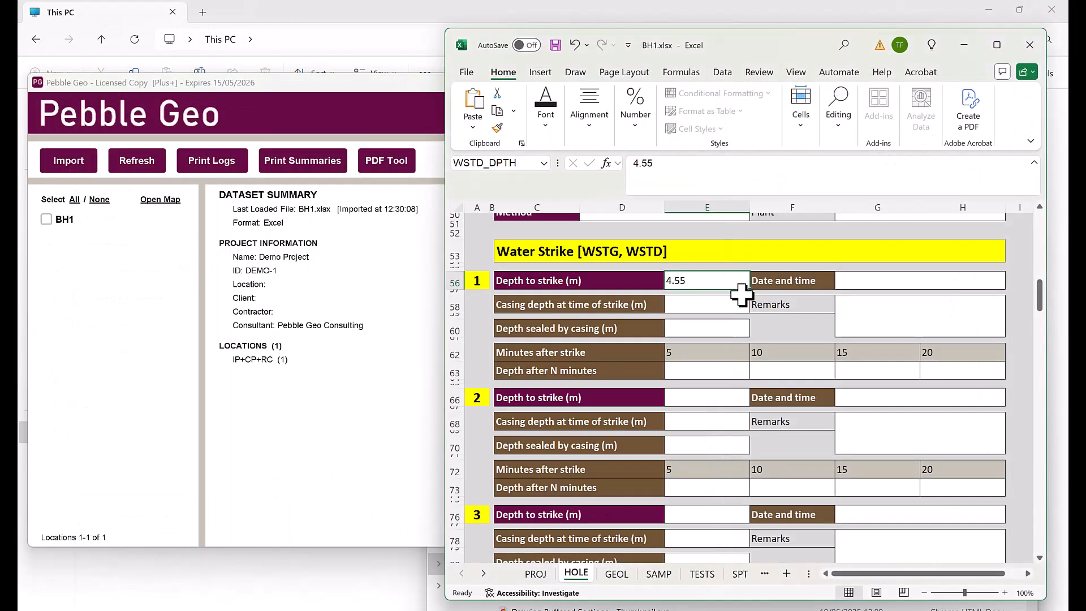
Enter 4.50, 4.40, 4.40 and 4.30 m as the 5–20 minute water levels and save
{"action": "left_click", "coordinate": [700, 369]}
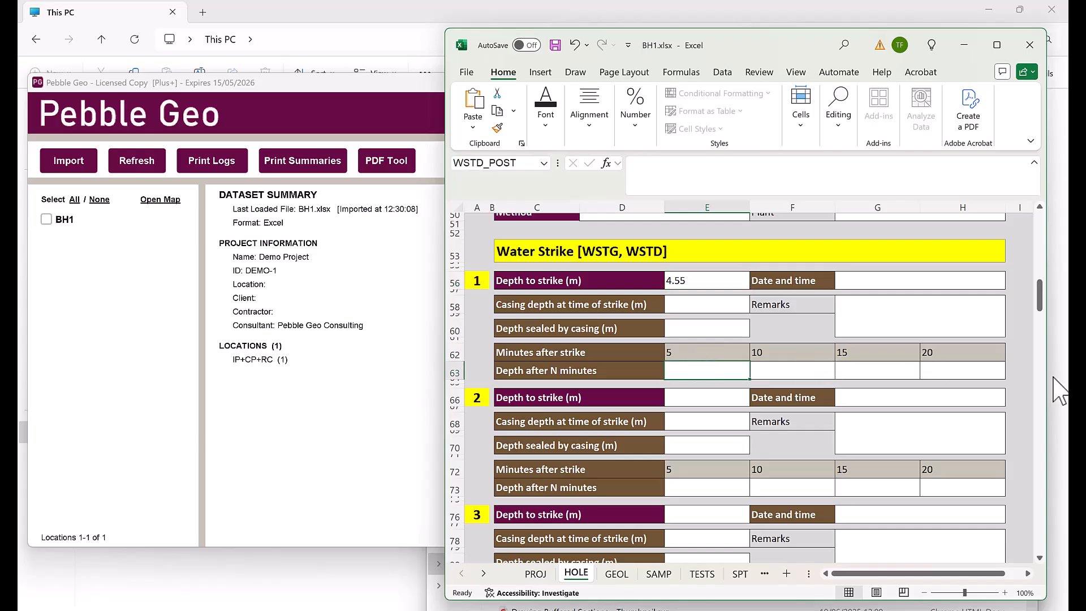
{"action": "type", "text": "4.50"}
{"action": "key", "text": "Tab"}
{"action": "type", "text": "4.40"}
{"action": "key", "text": "Tab"}
{"action": "type", "text": "4.40"}
{"action": "key", "text": "Tab"}
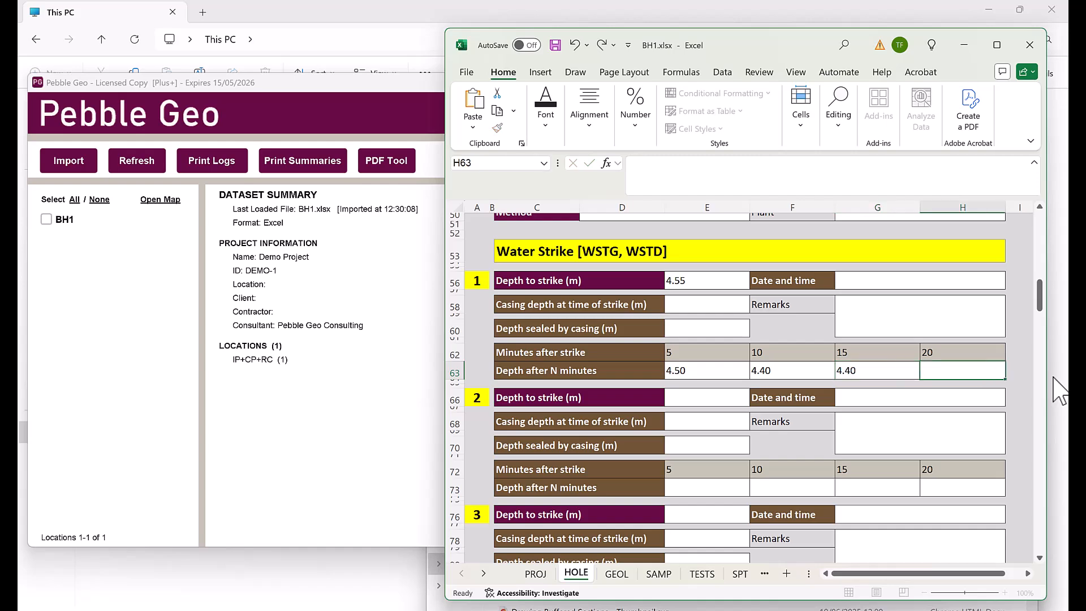
{"action": "type", "text": "4.3"}
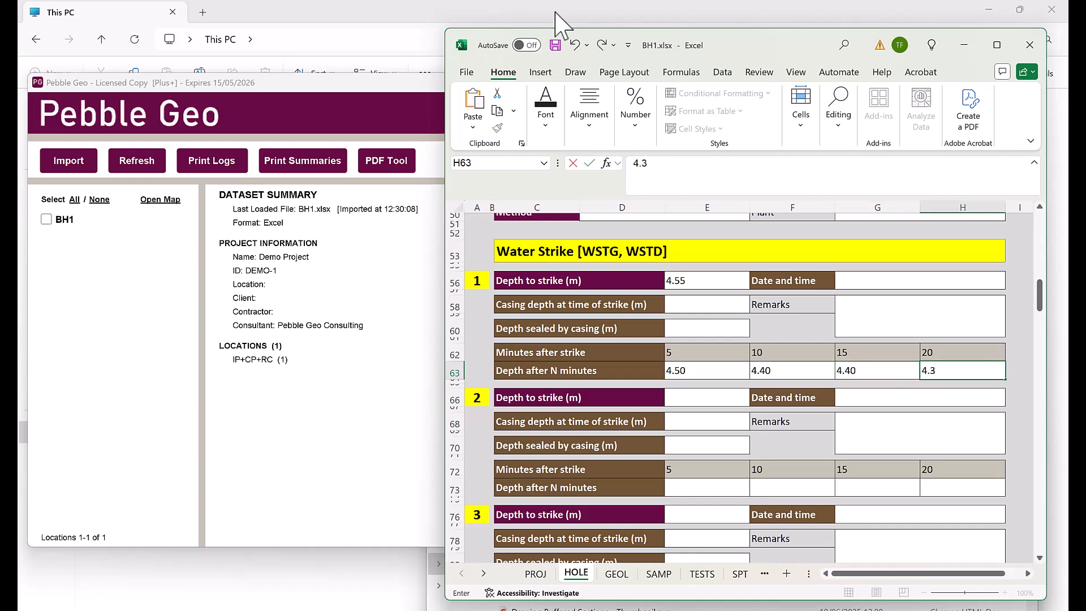
{"action": "left_click", "coordinate": [554, 45]}
Refresh BH1, overwrite the log PDF, and check the settling water-level symbols before closing Acrobat
{"action": "left_click", "coordinate": [119, 171]}
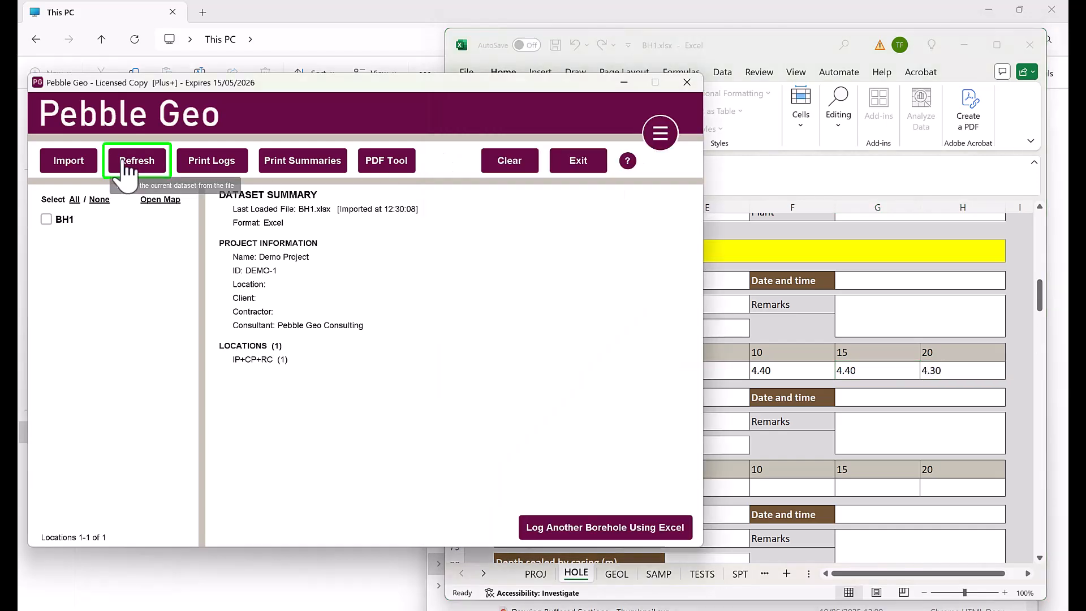
{"action": "left_click", "coordinate": [381, 329]}
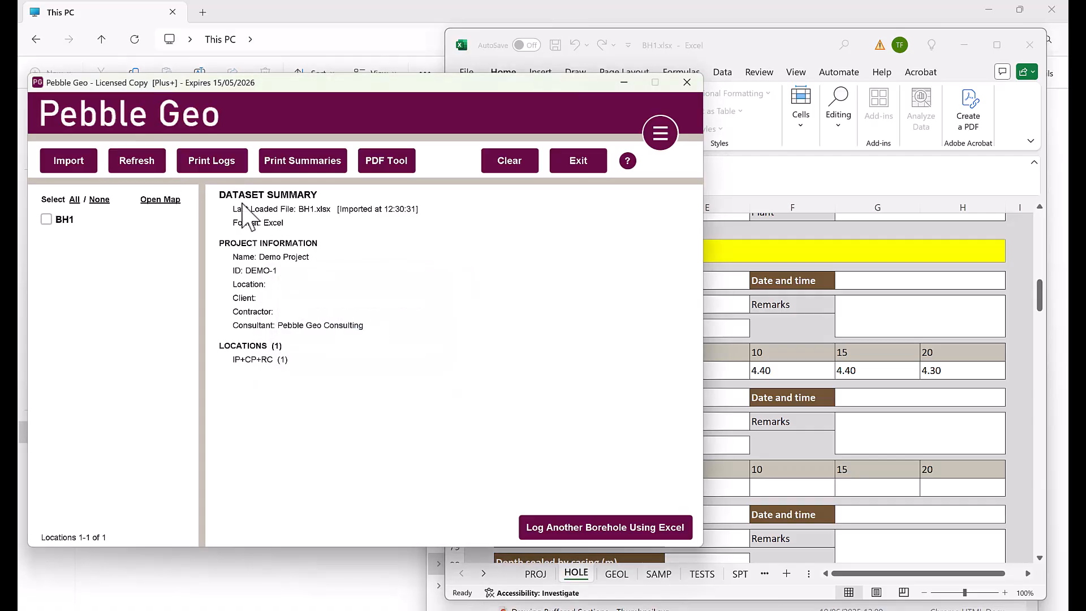
{"action": "left_click", "coordinate": [215, 163]}
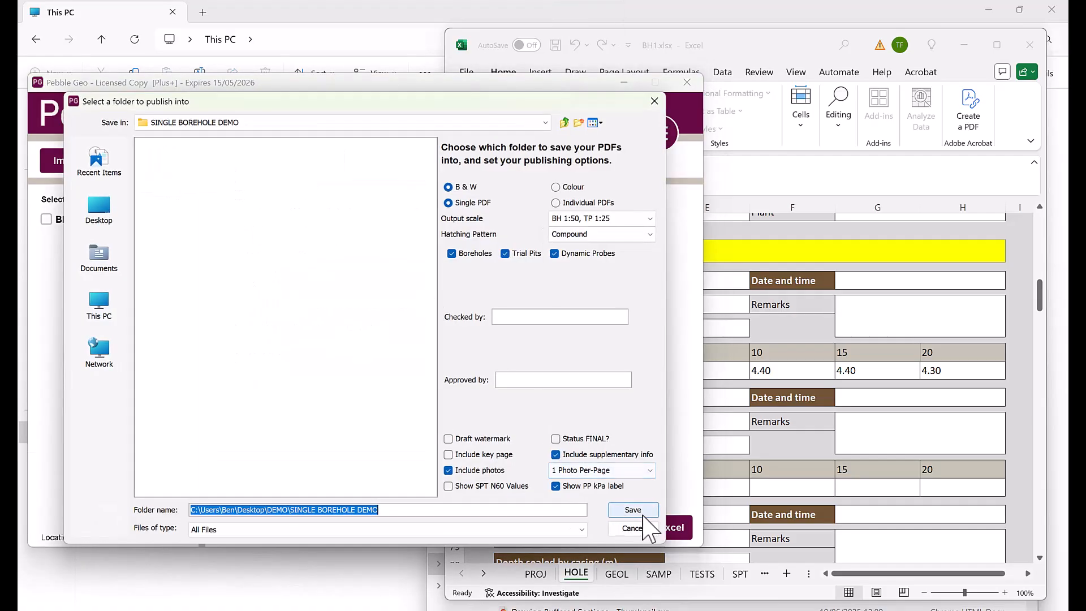
{"action": "left_click", "coordinate": [633, 510]}
{"action": "left_click", "coordinate": [333, 340]}
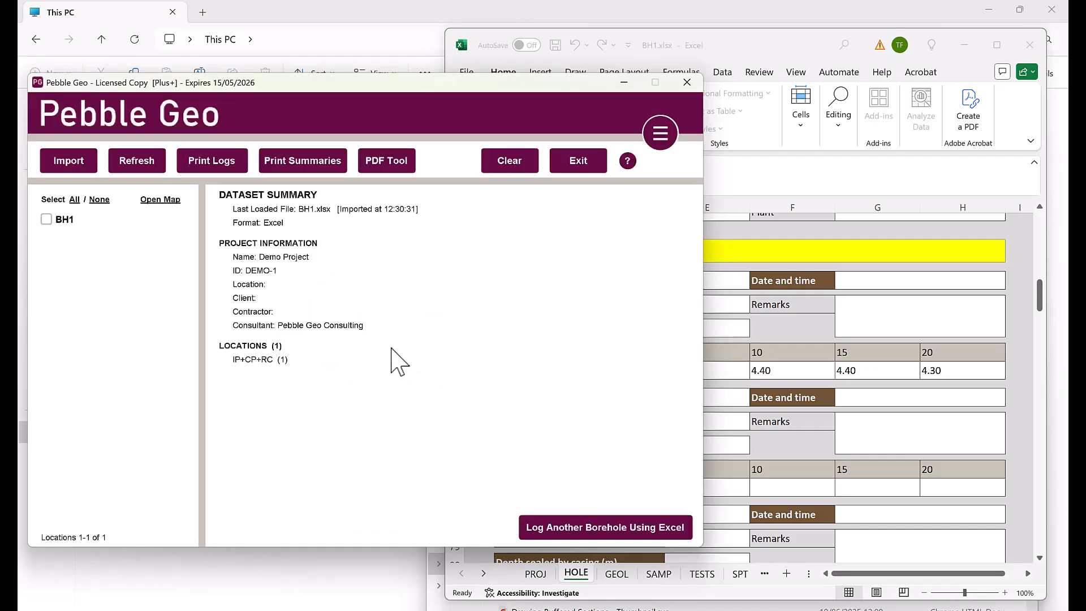
{"action": "scroll", "coordinate": [383, 416], "scroll_direction": "up", "scroll_amount": 1}
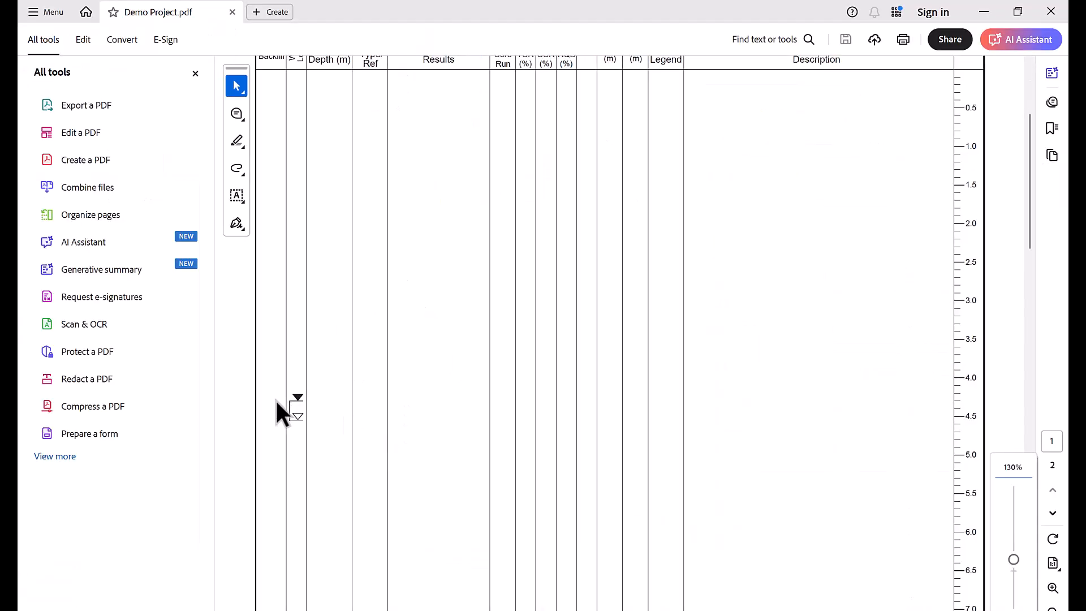
{"action": "left_click", "coordinate": [1050, 11]}
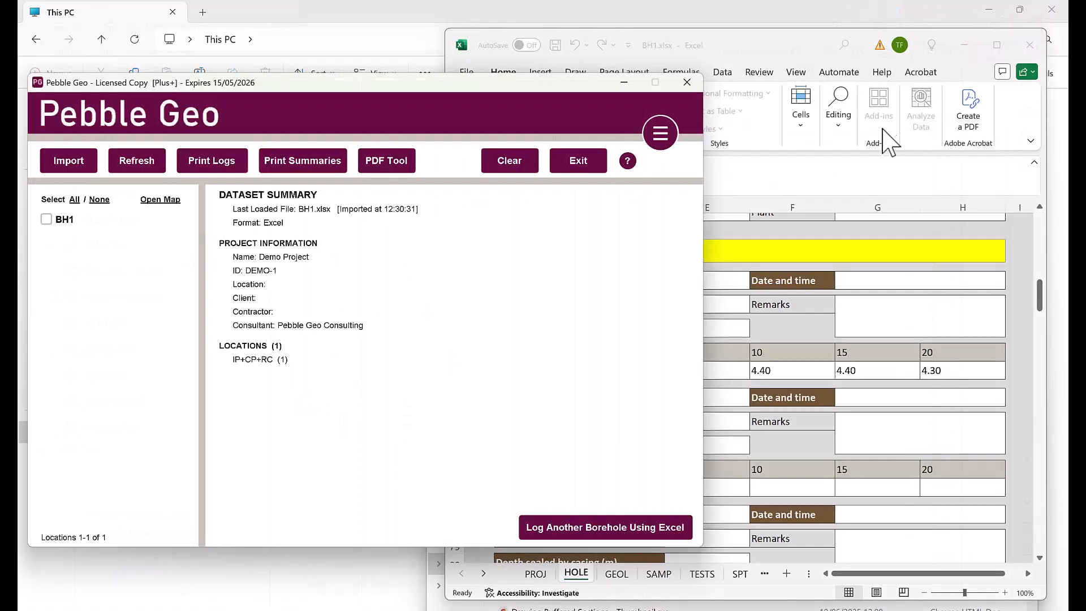
{"action": "left_click", "coordinate": [1038, 266]}
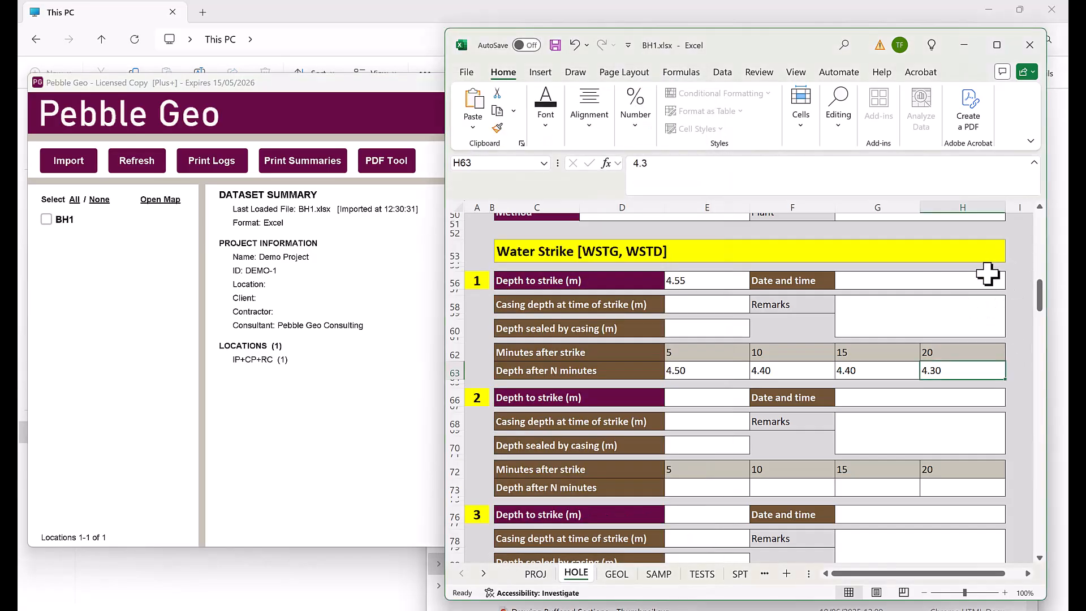
Enter PIPE 1's first section as PLAIN pipe from 0.00 to 5.00 m
{"action": "scroll", "coordinate": [1009, 294], "scroll_direction": "down", "scroll_amount": 5}
{"action": "scroll", "coordinate": [1013, 297], "scroll_direction": "down", "scroll_amount": 5}
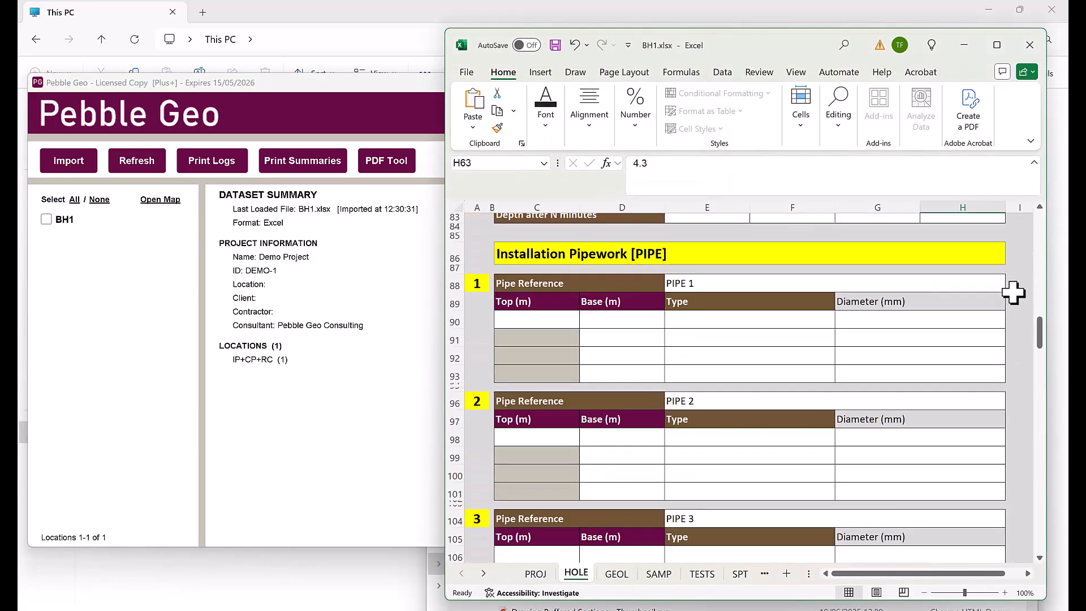
{"action": "left_click", "coordinate": [567, 279]}
{"action": "type", "text": "0"}
{"action": "key", "text": "Tab"}
{"action": "type", "text": "5"}
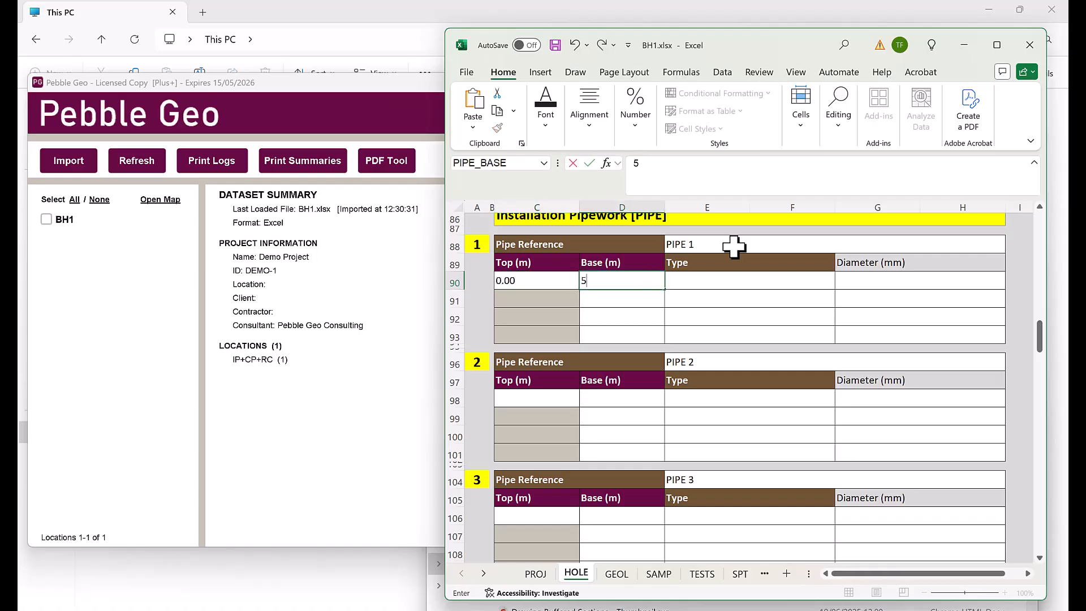
{"action": "key", "text": "Tab"}
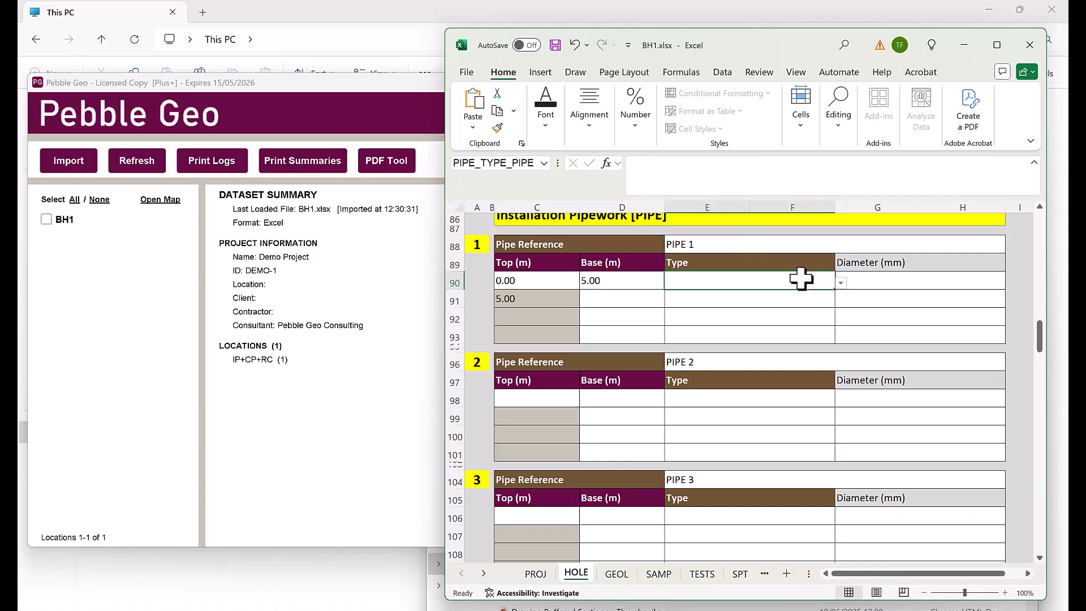
{"action": "type", "text": "PLAIN"}
{"action": "key", "text": "Tab"}
Add PIPE 1's second section down to 6.00 m as SLOTTED
{"action": "left_click", "coordinate": [619, 299]}
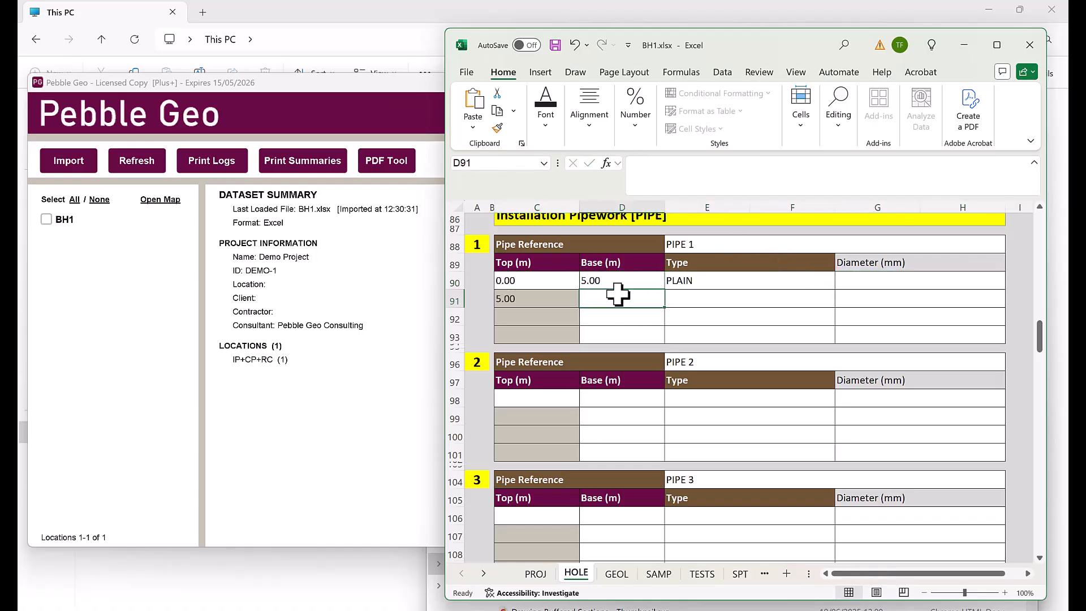
{"action": "type", "text": "6"}
{"action": "key", "text": "Tab"}
{"action": "type", "text": "s"}
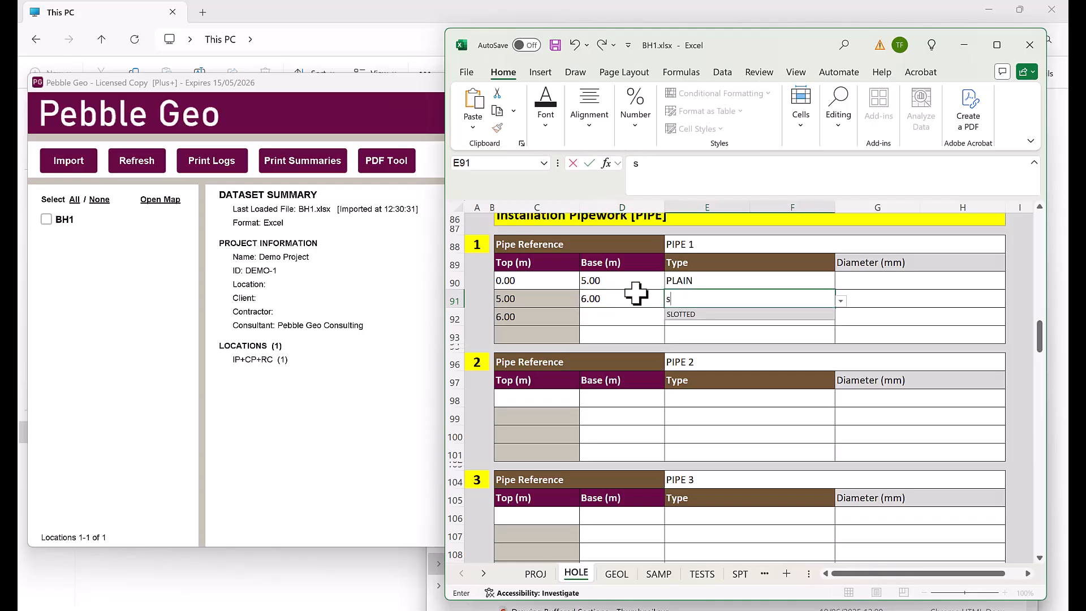
{"action": "left_click", "coordinate": [711, 315]}
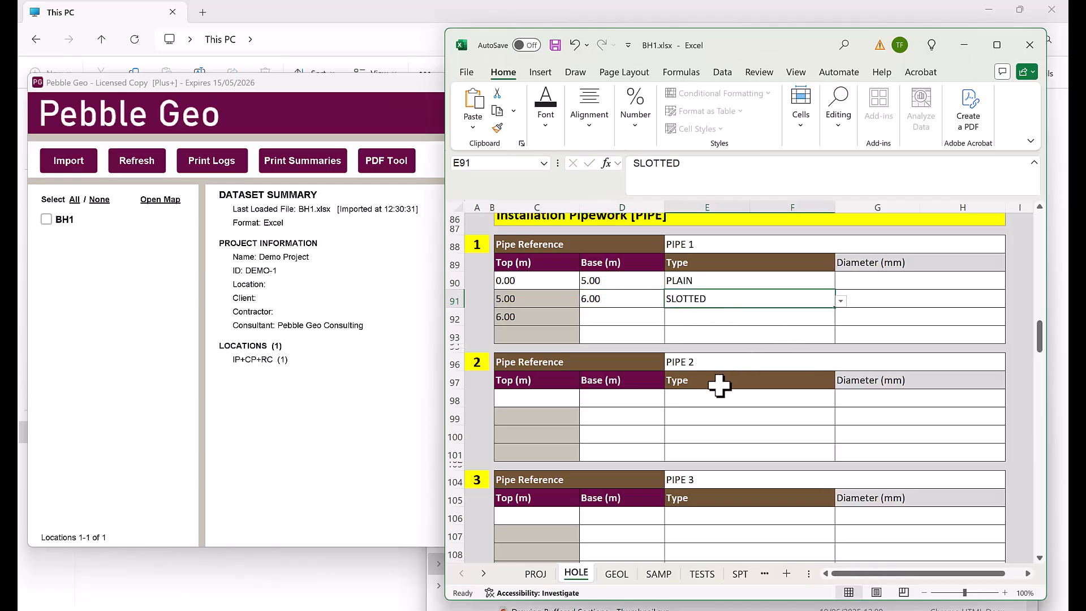
Enter PIPE 2 as PLAIN pipe from 0.00 to 3.00 m
{"action": "scroll", "coordinate": [607, 395], "scroll_direction": "down", "scroll_amount": 1}
{"action": "left_click", "coordinate": [565, 357]}
{"action": "type", "text": "0"}
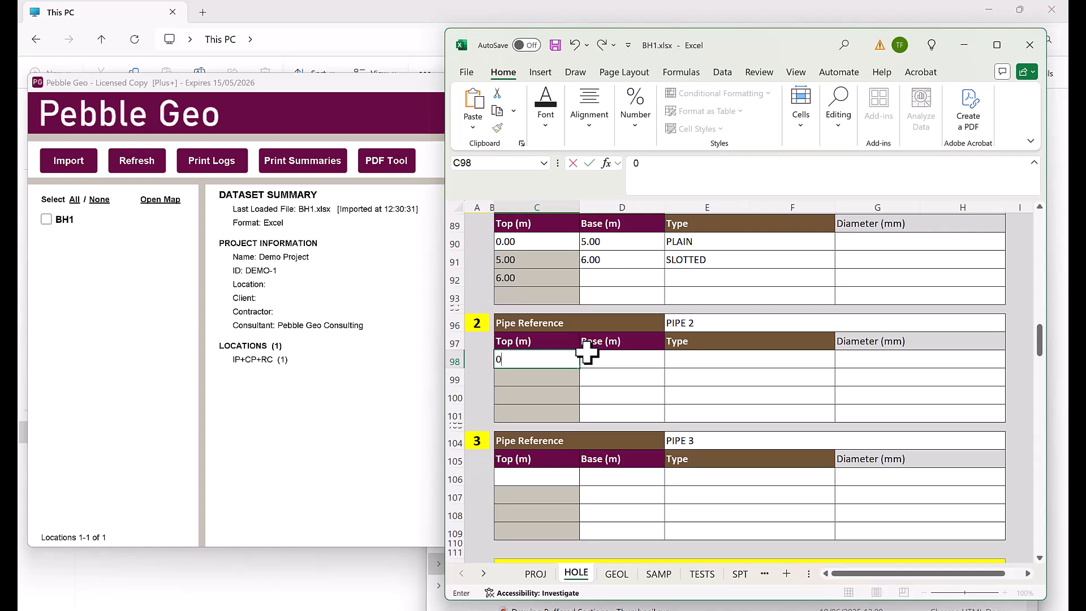
{"action": "key", "text": "Tab"}
{"action": "type", "text": "3"}
{"action": "key", "text": "Tab"}
{"action": "type", "text": "PLAIN"}
{"action": "key", "text": "Tab"}
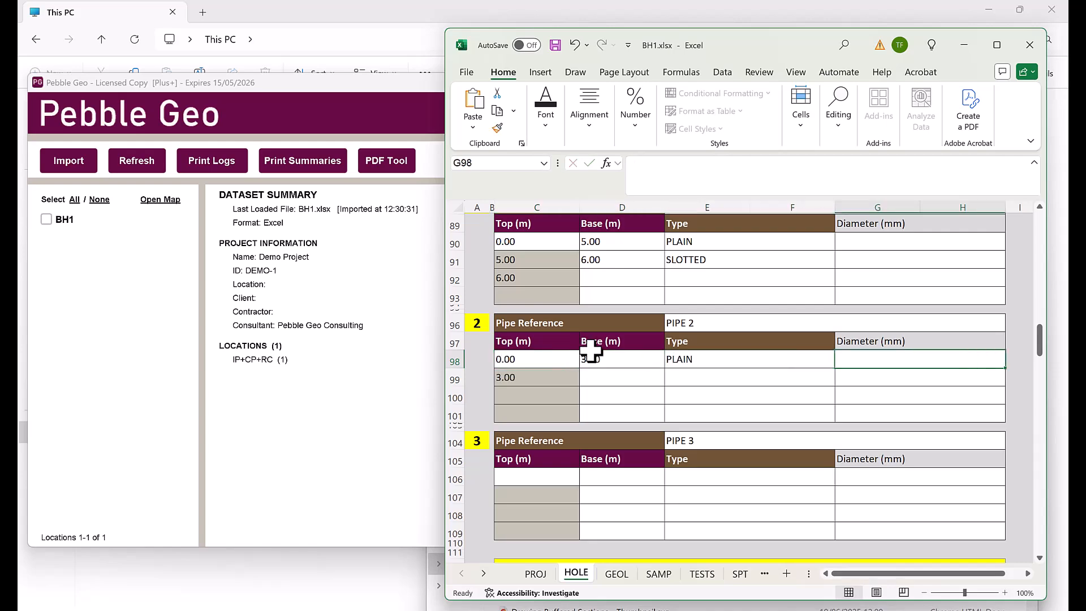
{"action": "scroll", "coordinate": [774, 342], "scroll_direction": "down", "scroll_amount": 2}
{"action": "scroll", "coordinate": [773, 343], "scroll_direction": "down", "scroll_amount": 3}
{"action": "scroll", "coordinate": [814, 332], "scroll_direction": "up", "scroll_amount": 5}
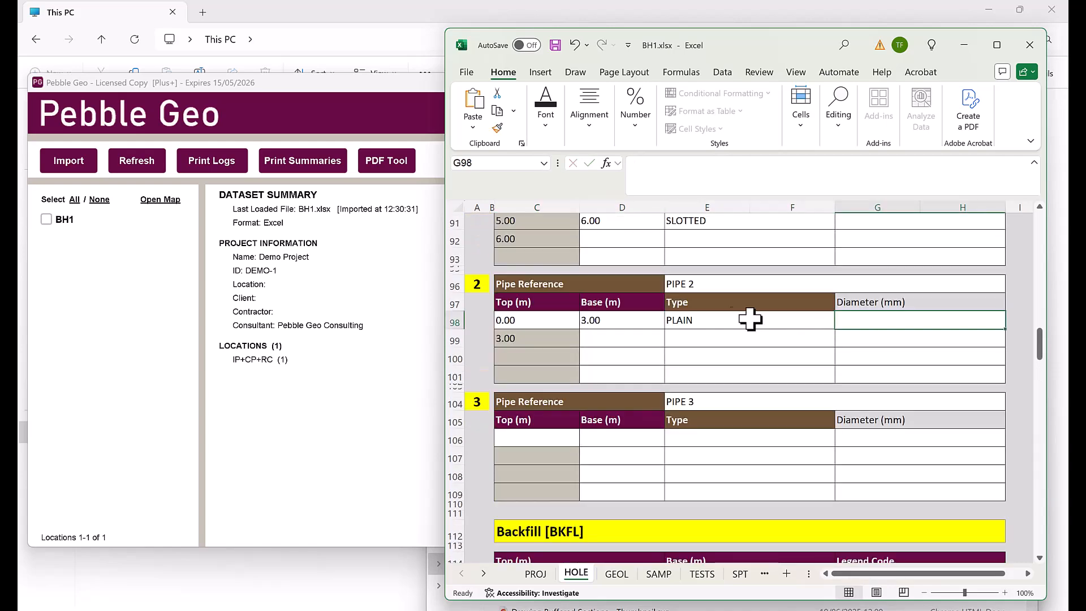
{"action": "left_click", "coordinate": [729, 281]}
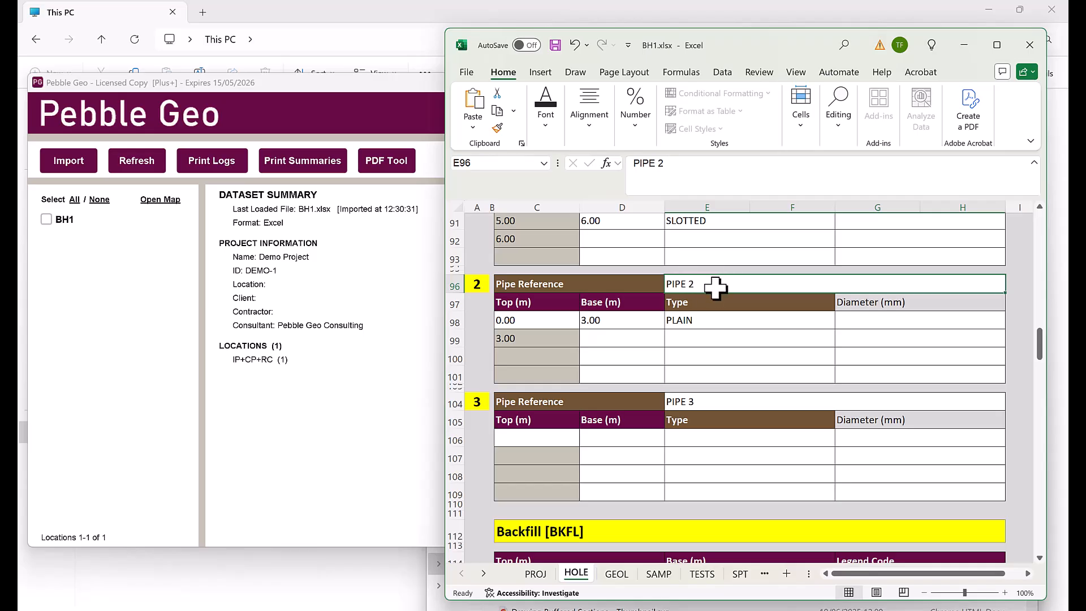
{"action": "scroll", "coordinate": [844, 374], "scroll_direction": "down", "scroll_amount": 2}
Enter the first backfill row from 0 to 5 m as 903 - Bentonite
{"action": "scroll", "coordinate": [845, 374], "scroll_direction": "down", "scroll_amount": 2}
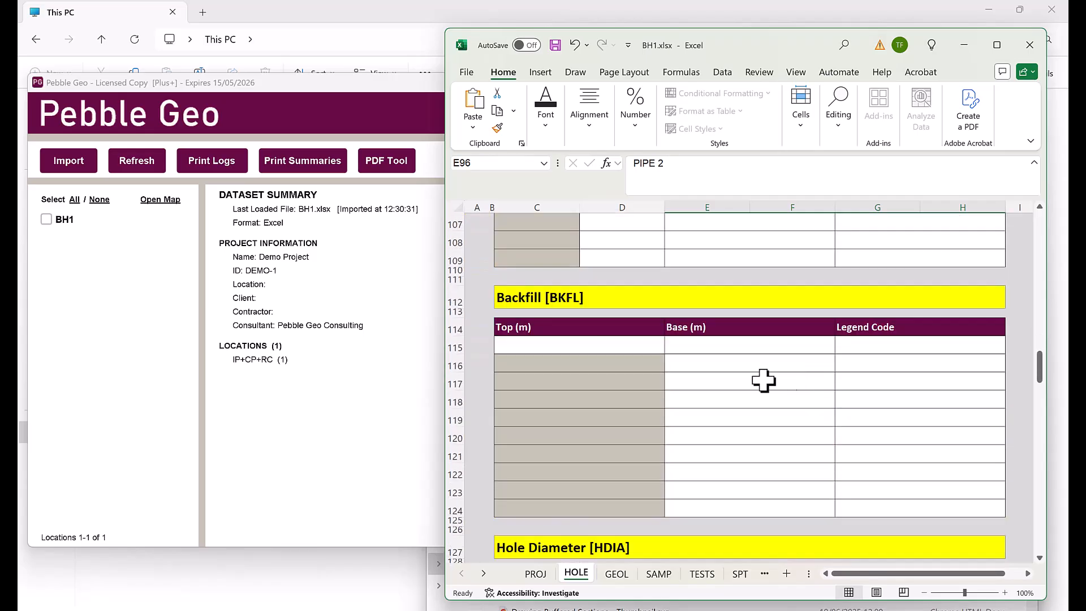
{"action": "left_click", "coordinate": [625, 346]}
{"action": "type", "text": "0"}
{"action": "key", "text": "Tab"}
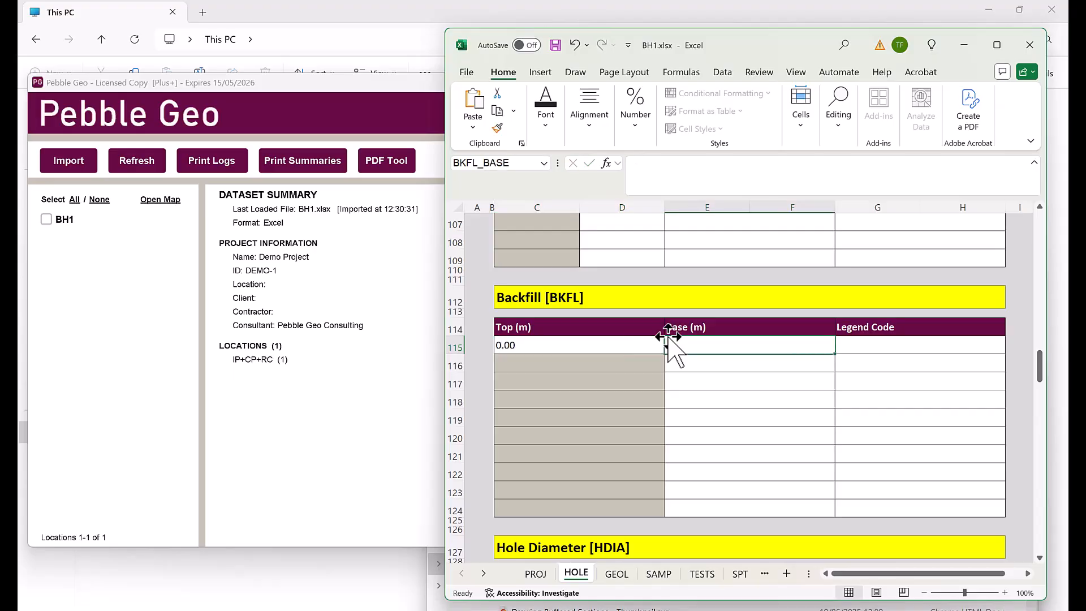
{"action": "type", "text": "5"}
{"action": "key", "text": "Tab"}
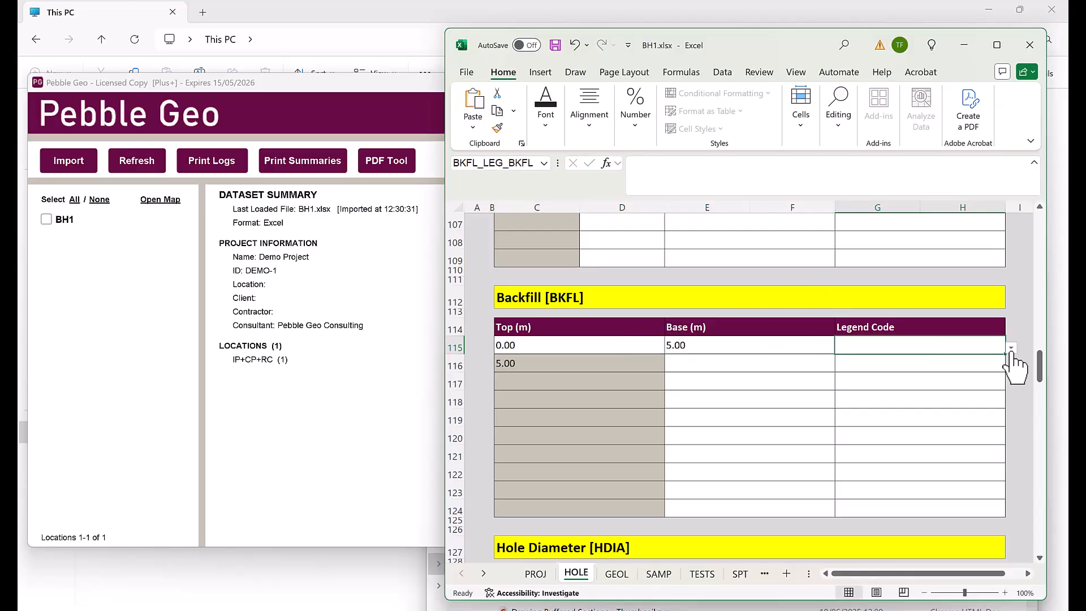
{"action": "left_click", "coordinate": [1011, 349]}
{"action": "left_click", "coordinate": [882, 384]}
Add the second backfill row down to 12 m as 901 - Sand
{"action": "left_click", "coordinate": [800, 368]}
{"action": "type", "text": "12"}
{"action": "key", "text": "Tab"}
{"action": "left_click", "coordinate": [1011, 367]}
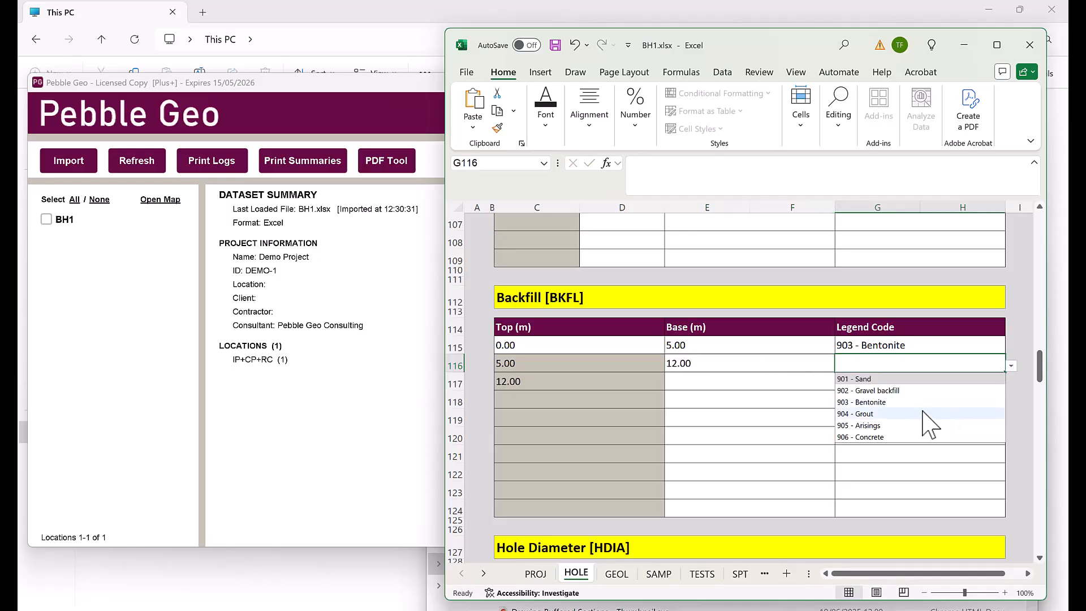
{"action": "left_click", "coordinate": [849, 377]}
Save the workbook and re-import it in Pebble Geo
{"action": "left_click", "coordinate": [557, 46]}
{"action": "left_click", "coordinate": [160, 323]}
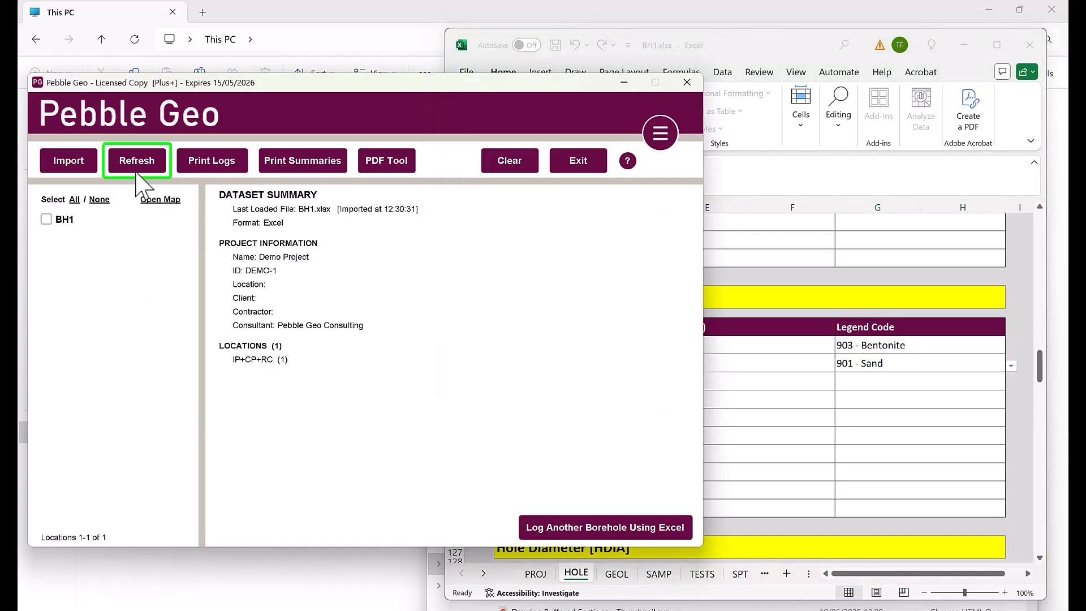
{"action": "left_click", "coordinate": [139, 168]}
{"action": "left_click", "coordinate": [365, 332]}
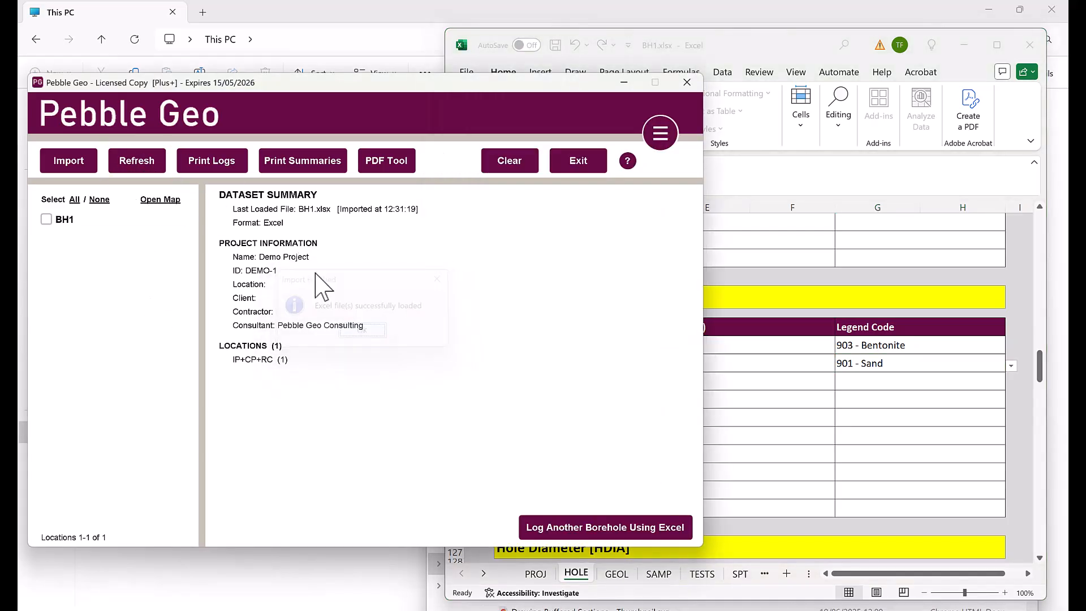
Republish the borehole log PDF over the previous one, review it, and close Acrobat
{"action": "left_click", "coordinate": [214, 161]}
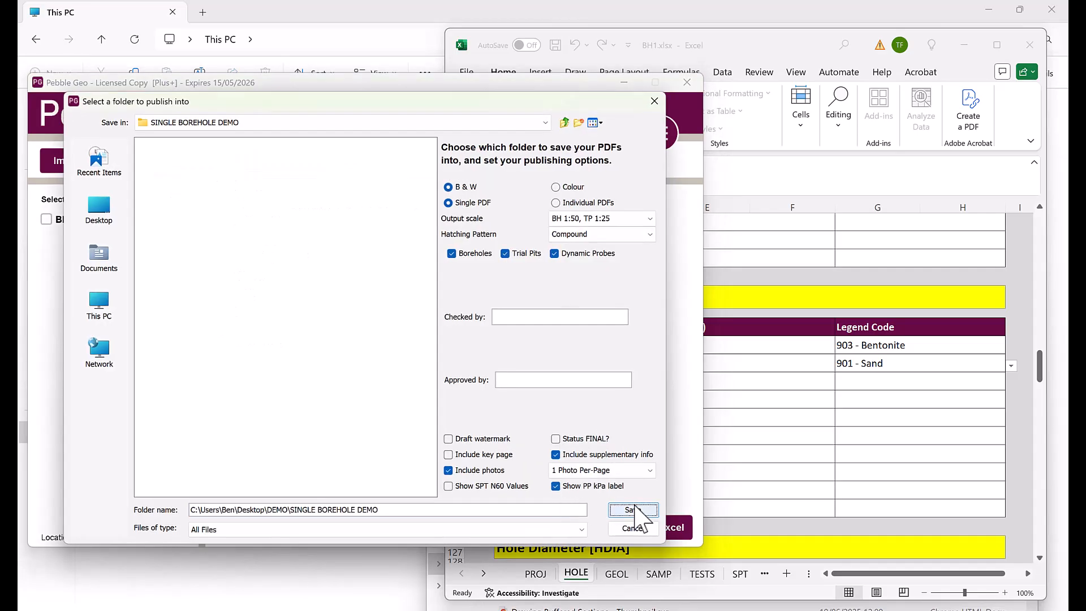
{"action": "left_click", "coordinate": [633, 511]}
{"action": "left_click", "coordinate": [342, 341]}
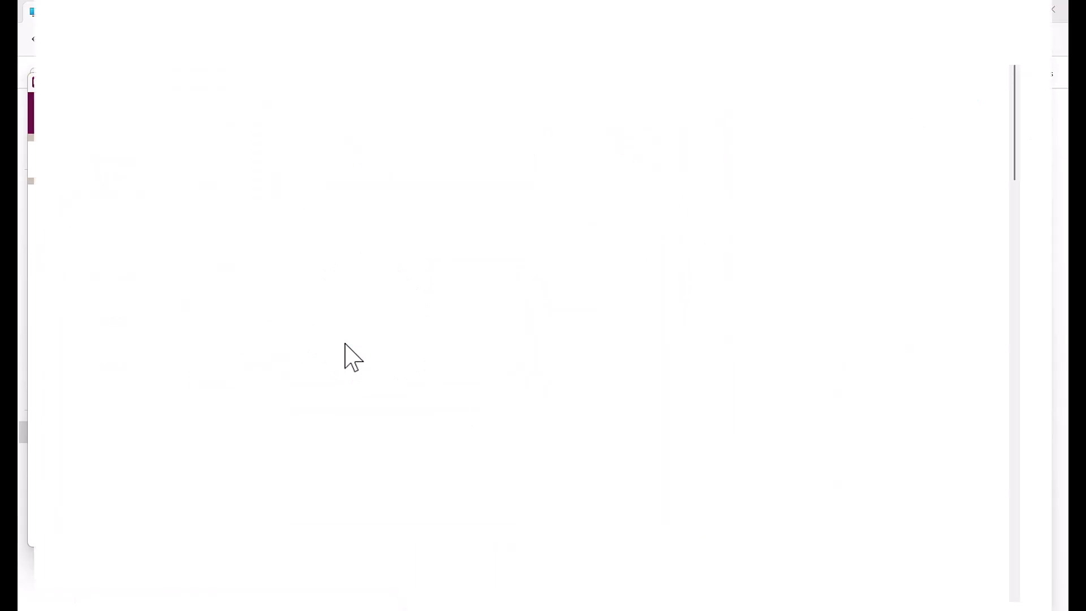
{"action": "scroll", "coordinate": [376, 292], "scroll_direction": "down", "scroll_amount": 2}
{"action": "scroll", "coordinate": [366, 346], "scroll_direction": "down", "scroll_amount": 2}
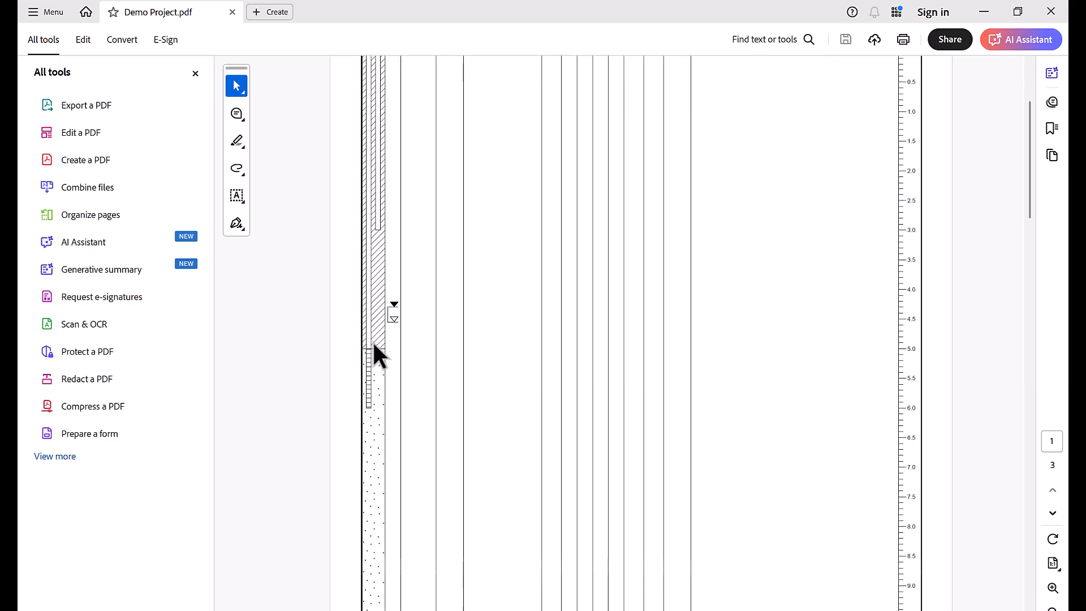
{"action": "scroll", "coordinate": [380, 389], "scroll_direction": "up", "scroll_amount": 3}
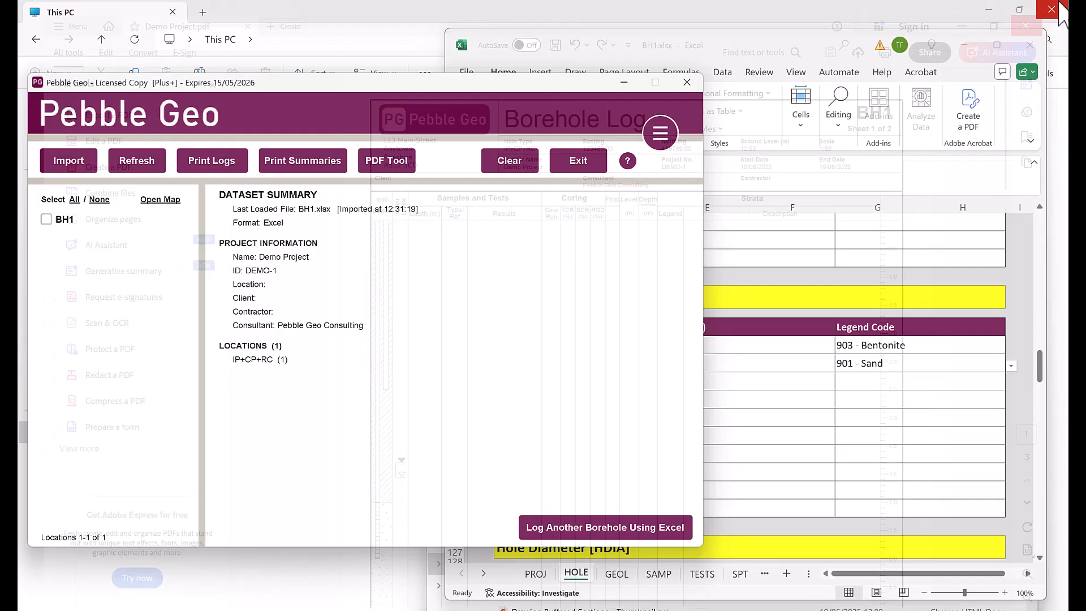
{"action": "left_click", "coordinate": [1051, 11]}
Enter a 100 mm hole diameter down to 2.00 m in the Hole Diameter table
{"action": "left_click", "coordinate": [890, 367]}
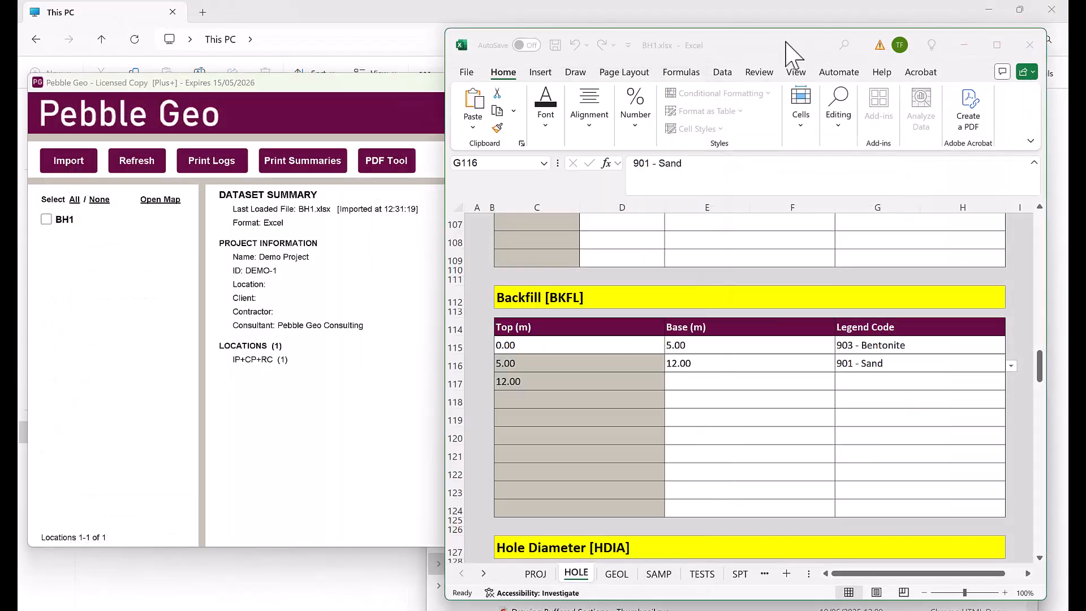
{"action": "scroll", "coordinate": [905, 350], "scroll_direction": "down", "scroll_amount": 5}
{"action": "scroll", "coordinate": [560, 306], "scroll_direction": "down", "scroll_amount": 1}
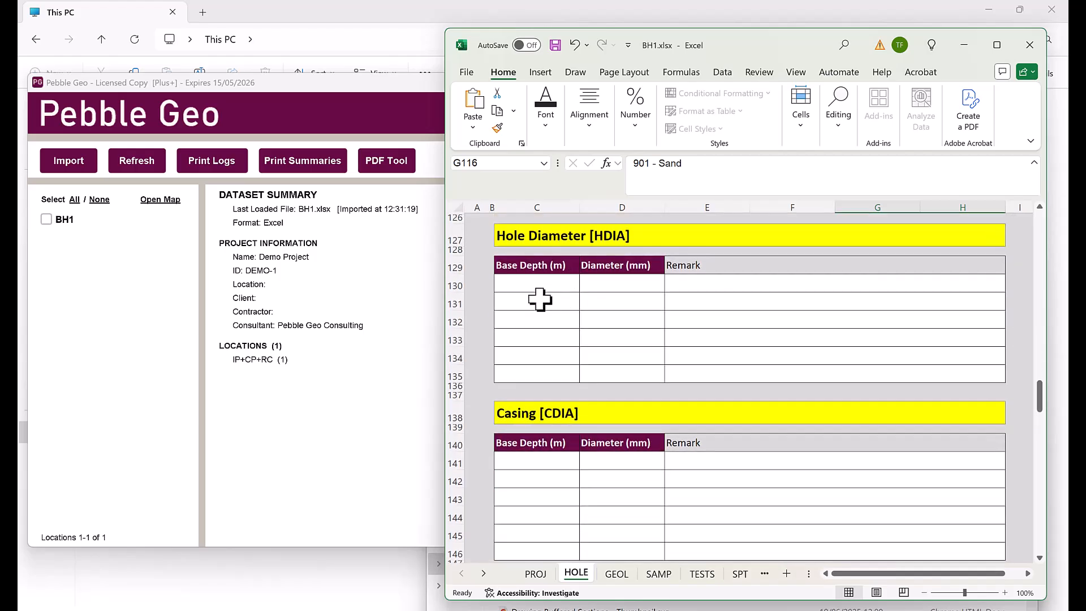
{"action": "left_click", "coordinate": [535, 282]}
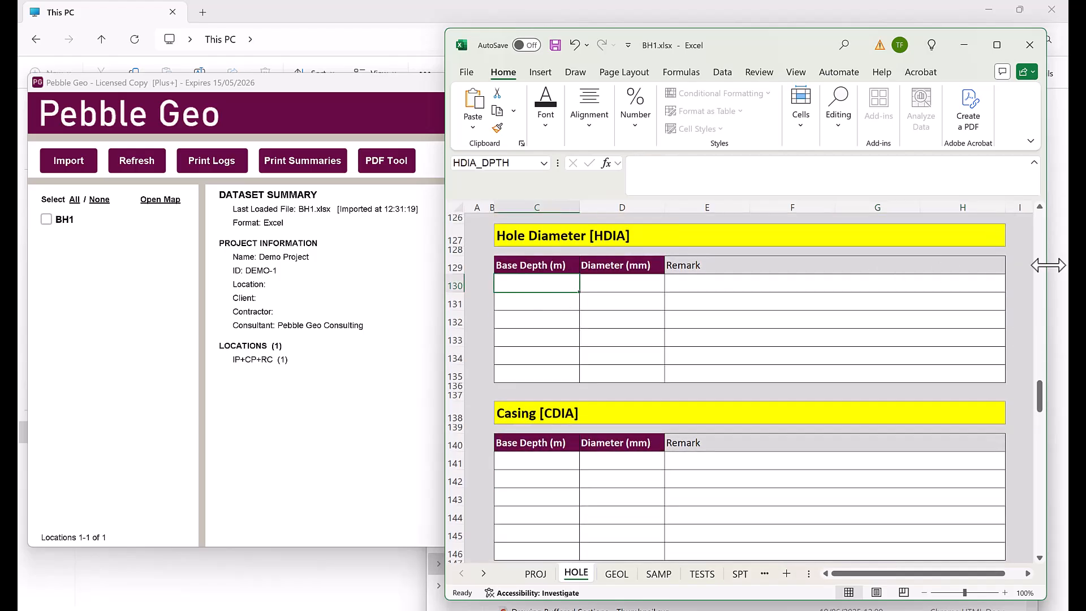
{"action": "type", "text": "0"}
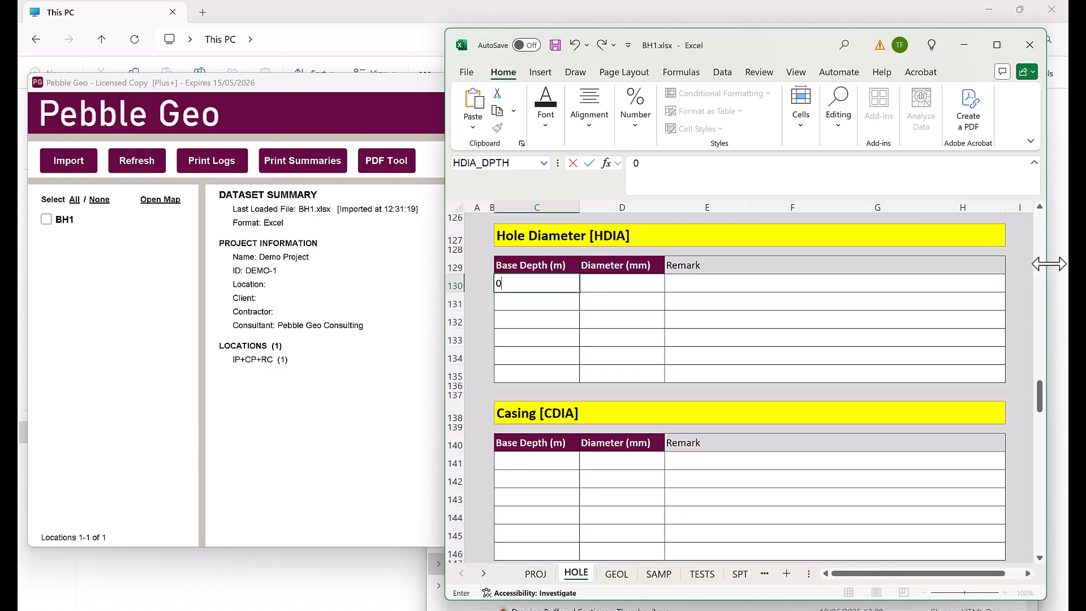
{"action": "type", "text": "2"}
{"action": "key", "text": "Tab"}
{"action": "type", "text": "100"}
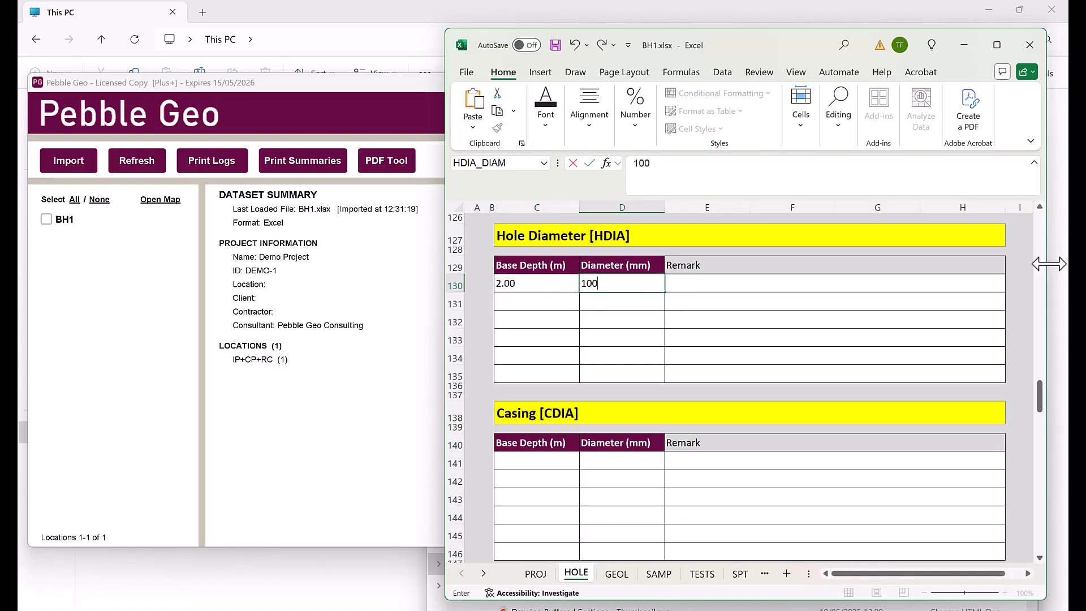
{"action": "key", "text": "Tab"}
Enter 50 mm casing down to 3.00 m in the Casing table
{"action": "scroll", "coordinate": [1043, 294], "scroll_direction": "down", "scroll_amount": 2}
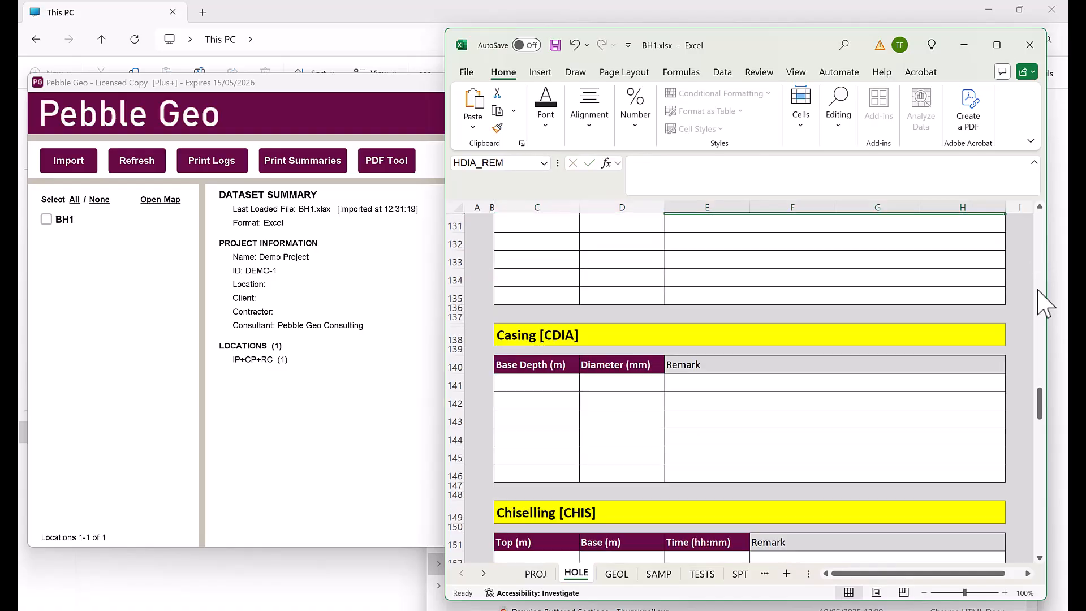
{"action": "left_click", "coordinate": [538, 378]}
{"action": "type", "text": "3"}
{"action": "key", "text": "Tab"}
{"action": "type", "text": "50"}
{"action": "key", "text": "Tab"}
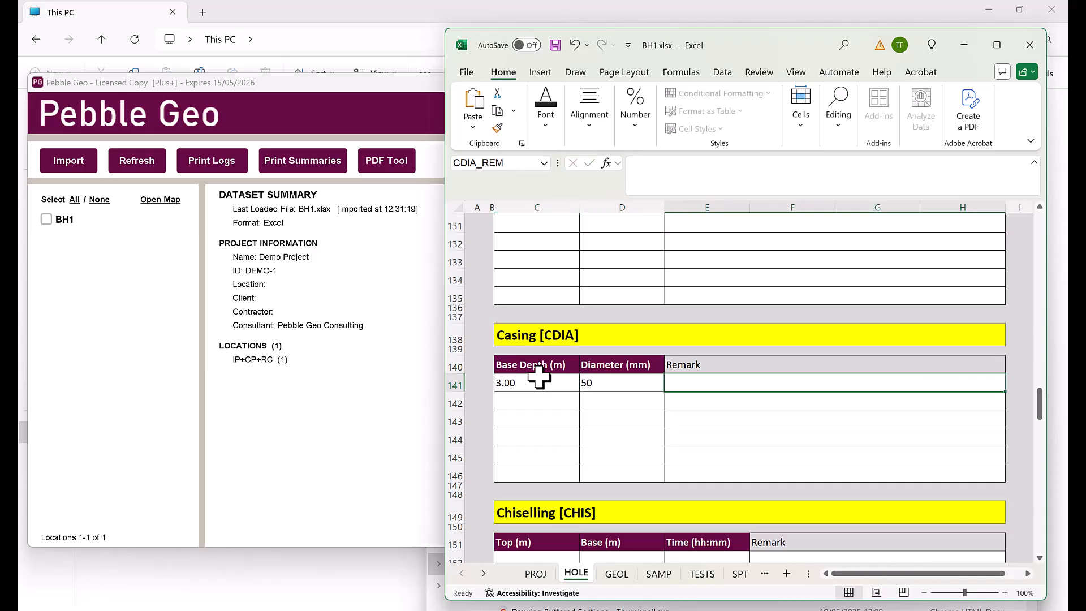
{"action": "scroll", "coordinate": [617, 385], "scroll_direction": "down", "scroll_amount": 2}
{"action": "scroll", "coordinate": [618, 384], "scroll_direction": "down", "scroll_amount": 9}
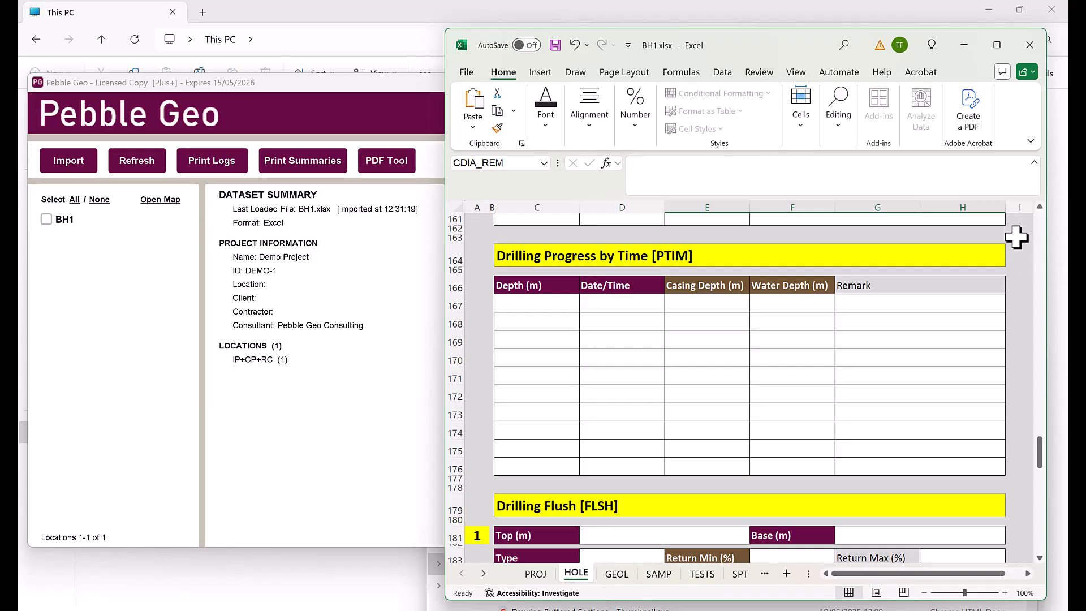
{"action": "scroll", "coordinate": [1013, 292], "scroll_direction": "down", "scroll_amount": 3}
{"action": "scroll", "coordinate": [1011, 294], "scroll_direction": "down", "scroll_amount": 2}
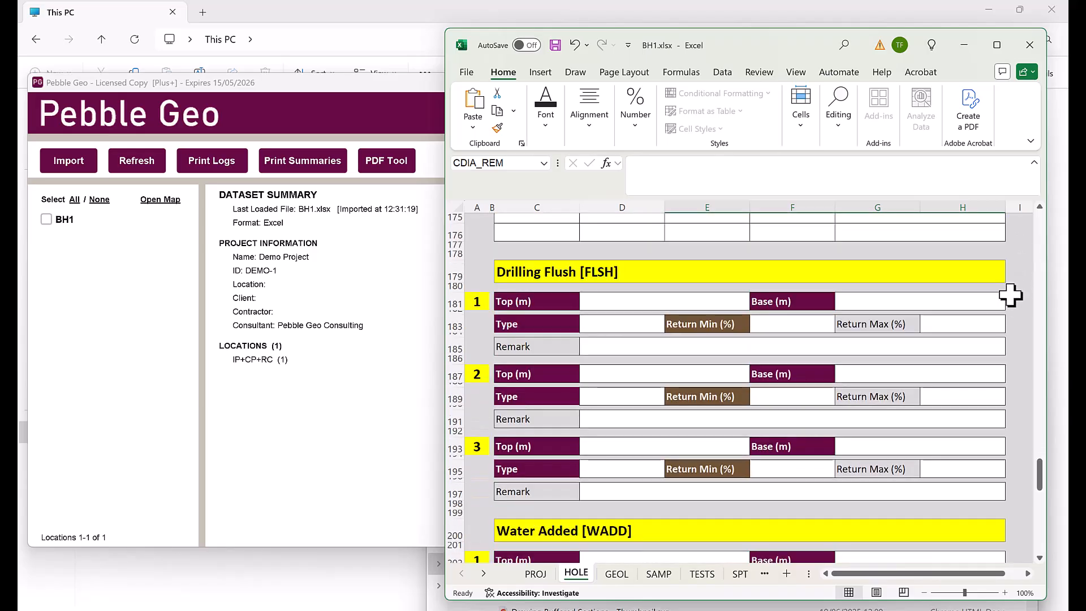
{"action": "scroll", "coordinate": [701, 297], "scroll_direction": "down", "scroll_amount": 1}
{"action": "scroll", "coordinate": [943, 317], "scroll_direction": "down", "scroll_amount": 6}
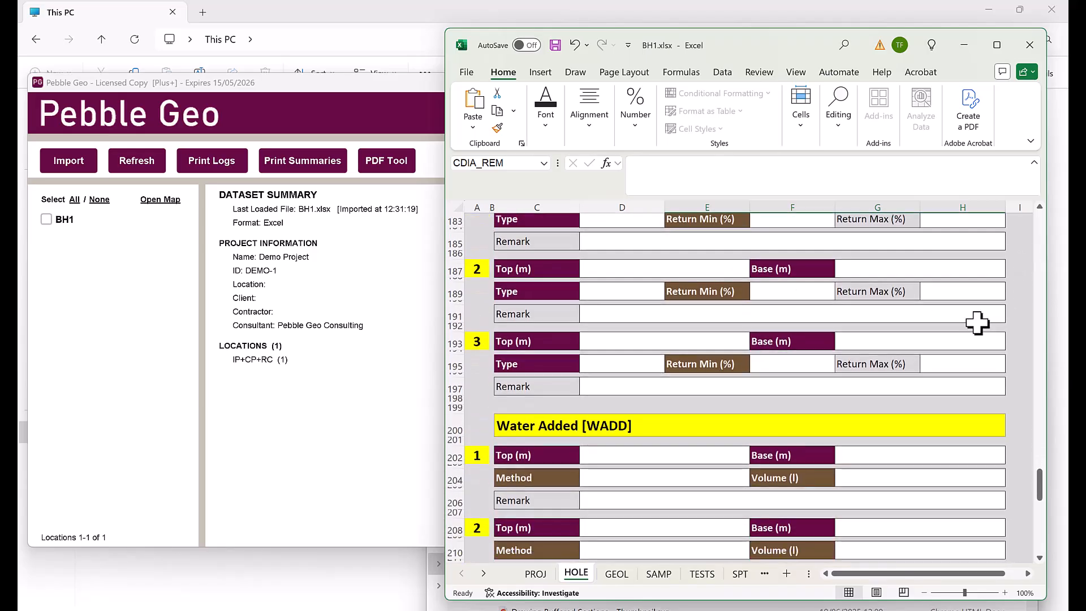
{"action": "scroll", "coordinate": [1018, 309], "scroll_direction": "down", "scroll_amount": 7}
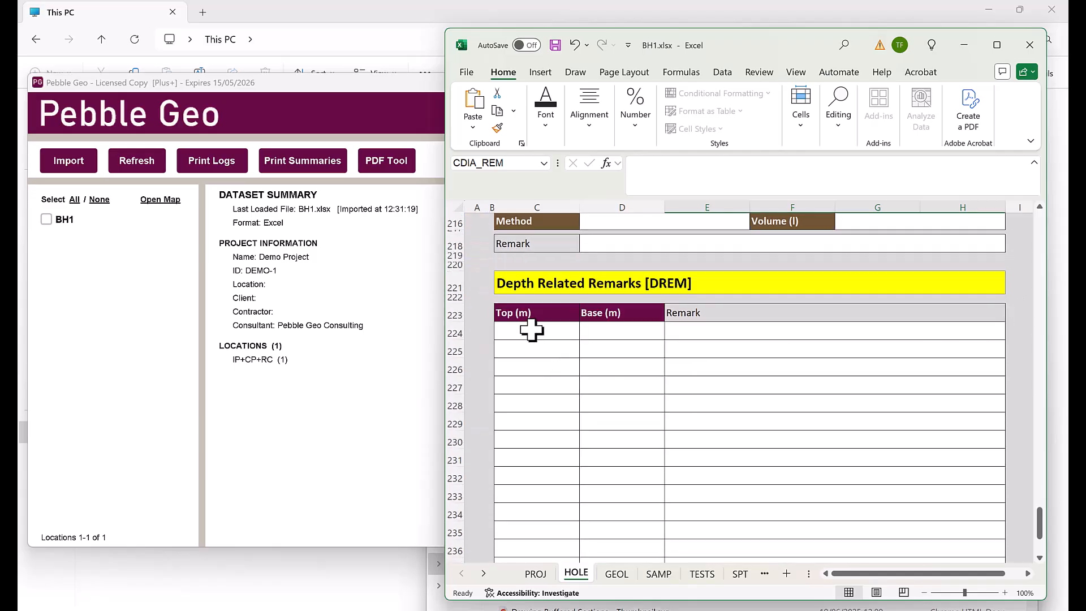
Add the remark 'Stopped for lunch!' for 2.50–2.60 m under Depth Related Remarks
{"action": "left_click", "coordinate": [531, 330]}
{"action": "type", "text": "2.5"}
{"action": "key", "text": "Tab"}
{"action": "type", "text": "2.6"}
{"action": "key", "text": "Tab"}
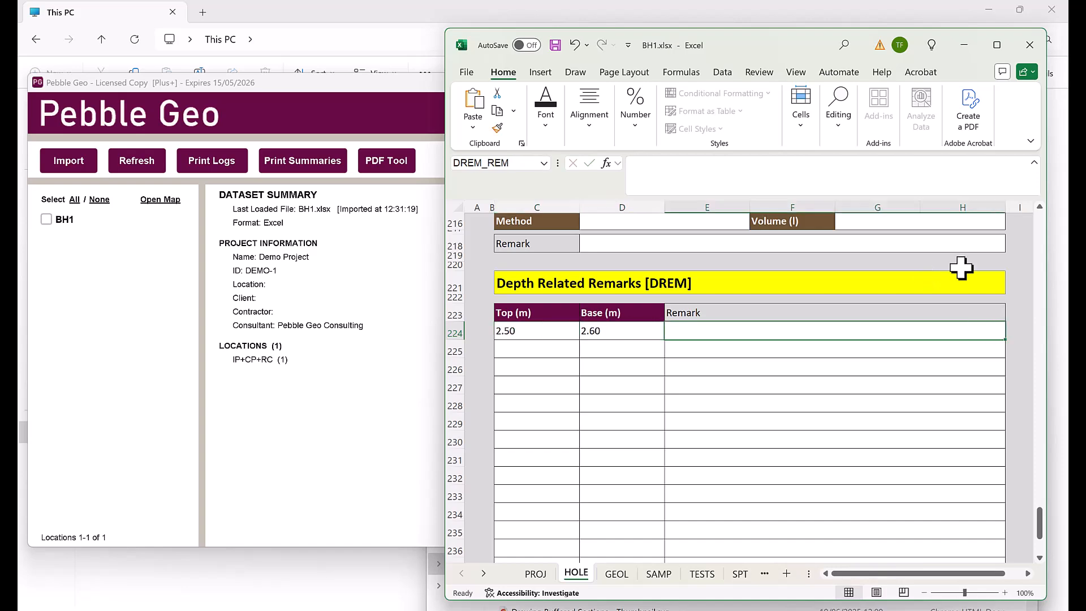
{"action": "left_click", "coordinate": [806, 163]}
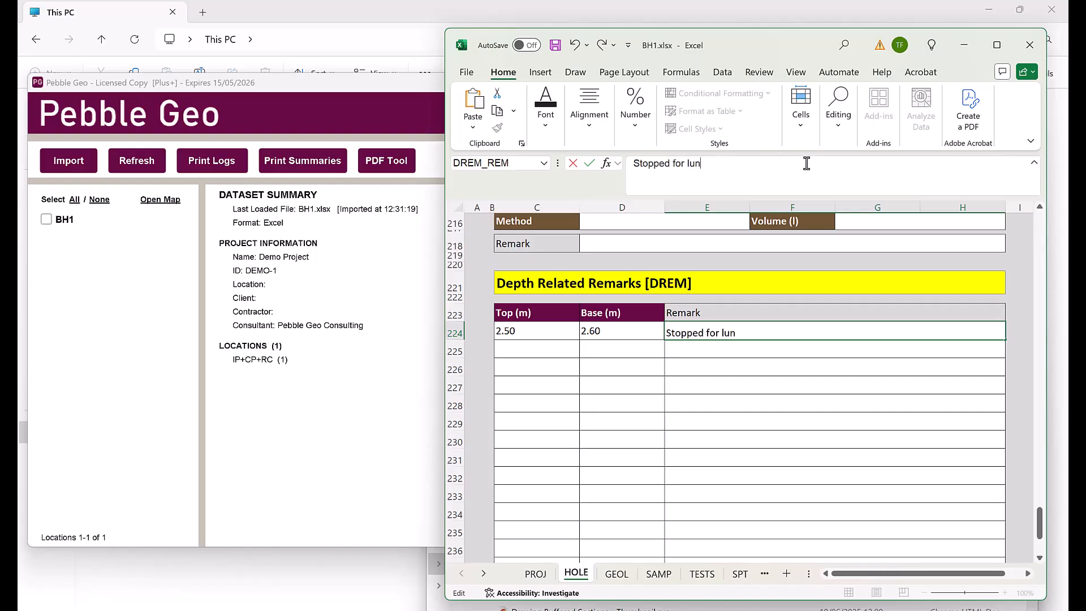
{"action": "key", "text": "Return"}
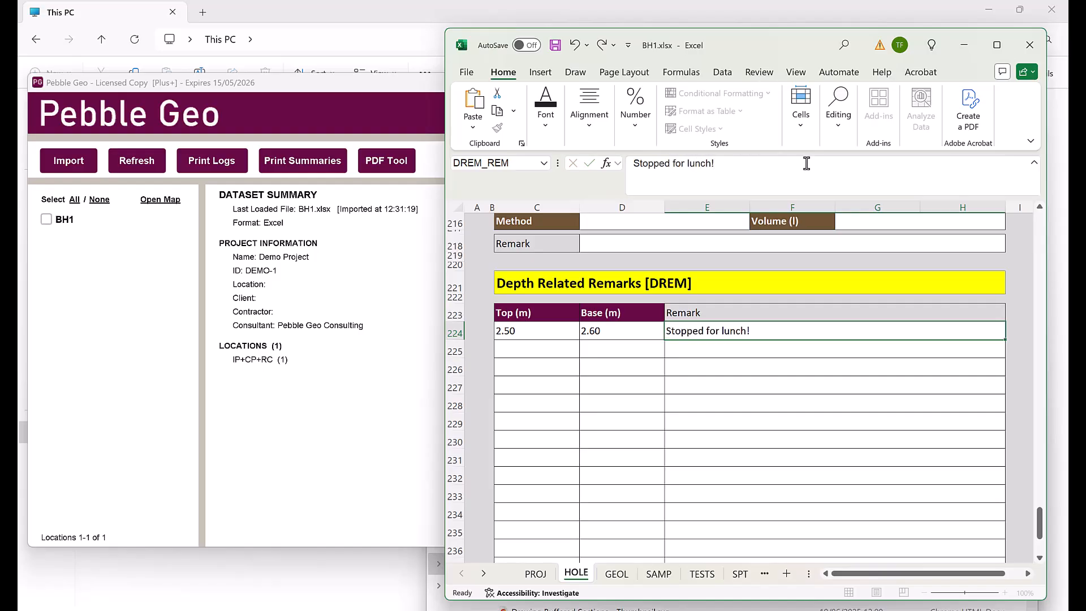
Re-import the workbook in Pebble Geo and republish the log PDF, overwriting the earlier one
{"action": "left_click", "coordinate": [142, 163]}
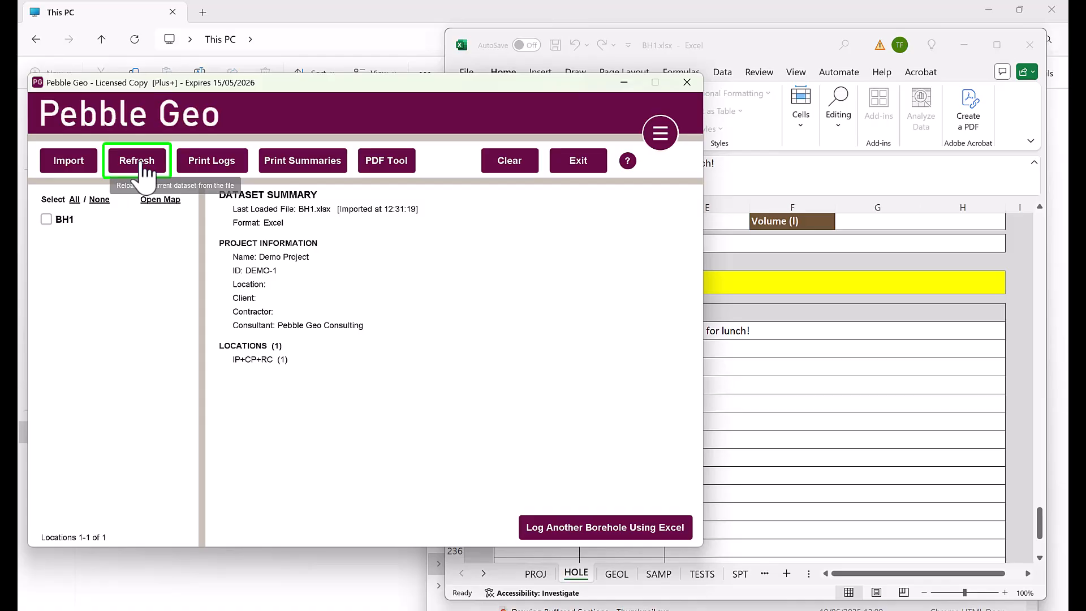
{"action": "left_click", "coordinate": [138, 162]}
{"action": "left_click", "coordinate": [356, 333]}
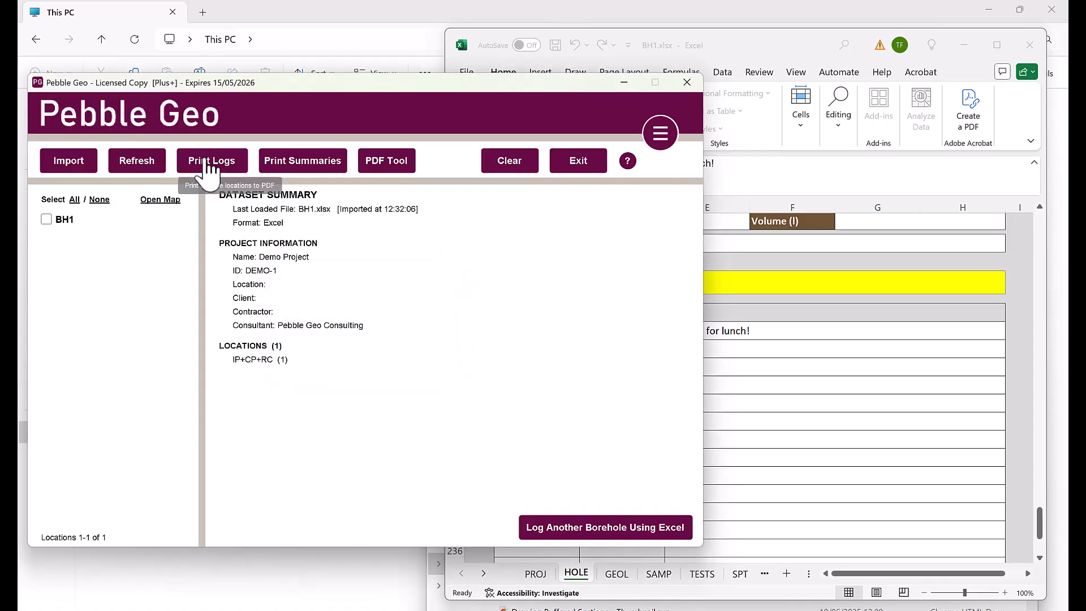
{"action": "left_click", "coordinate": [210, 164]}
{"action": "left_click", "coordinate": [649, 514]}
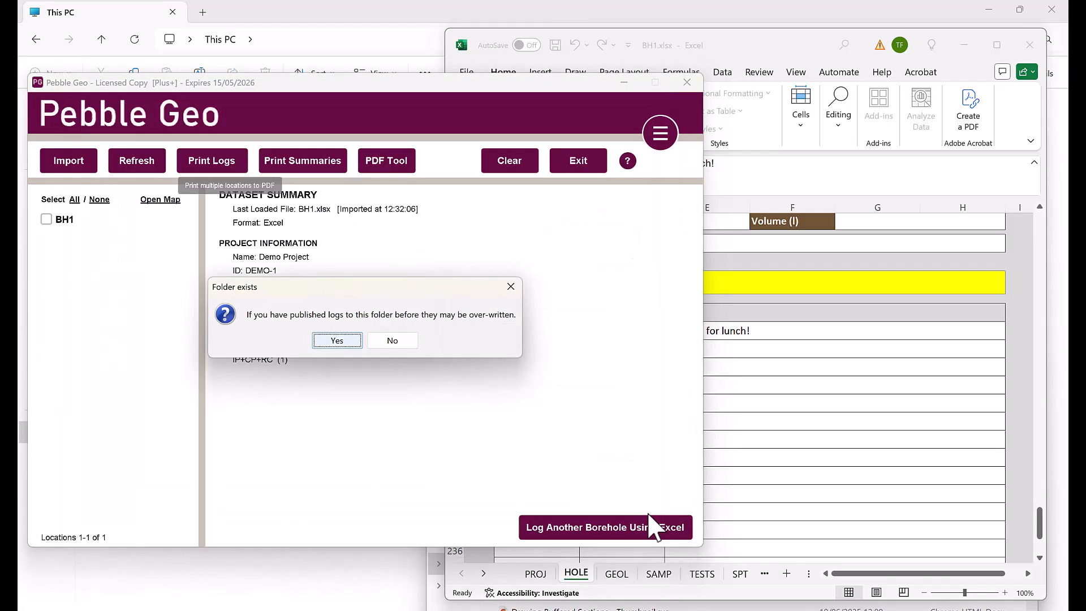
{"action": "left_click", "coordinate": [337, 341]}
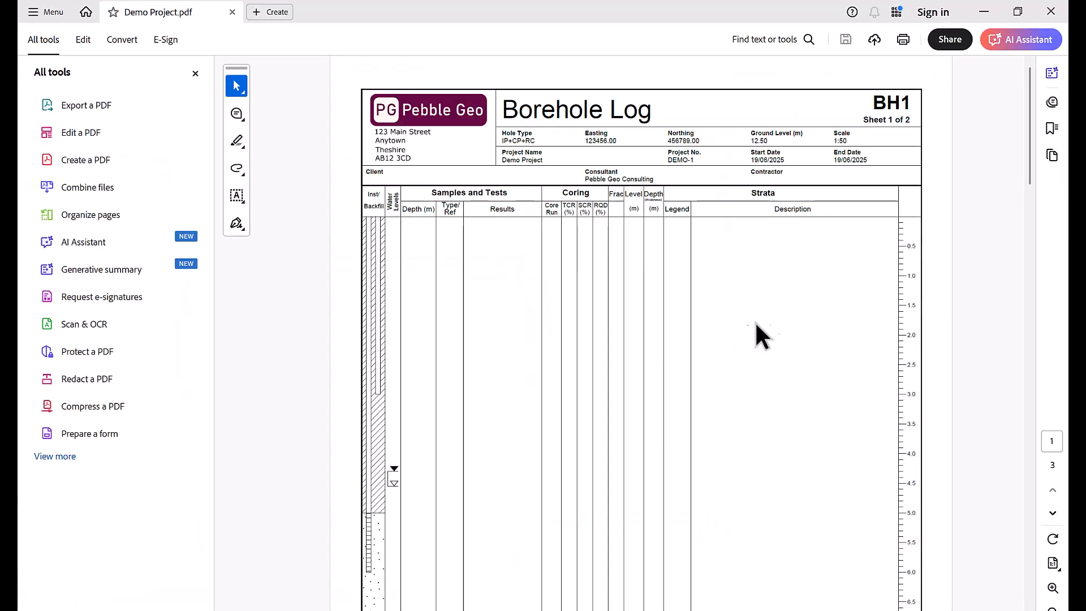
Check the lunch remark on the PDF's supplementary page, then close Demo Project.pdf
{"action": "left_click_drag", "start_coordinate": [1029, 125], "coordinate": [1045, 452]}
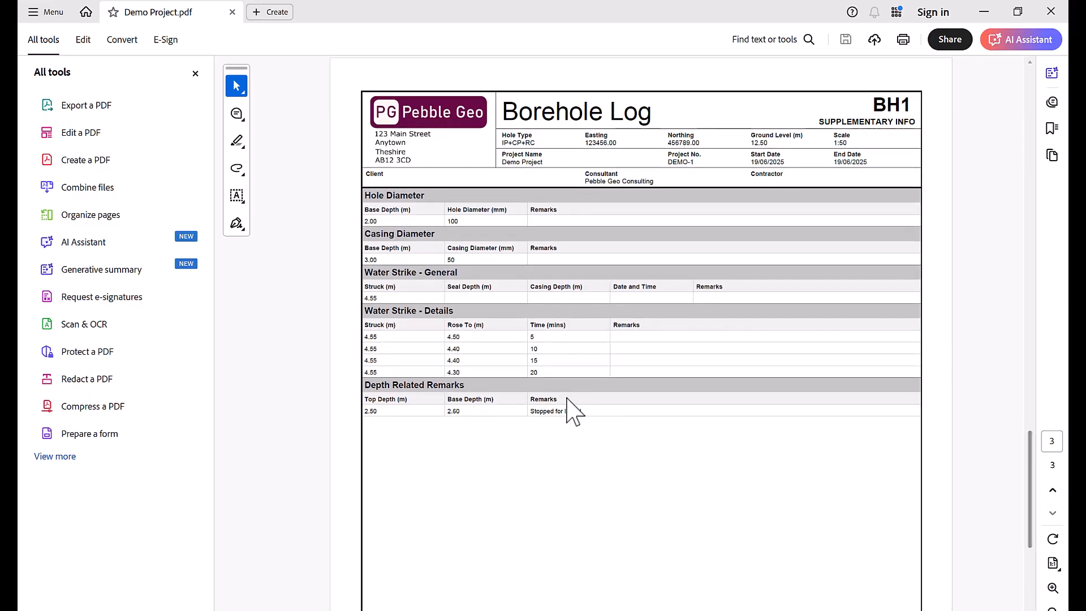
{"action": "scroll", "coordinate": [478, 377], "scroll_direction": "up", "scroll_amount": 2, "text": "ctrl"}
{"action": "scroll", "coordinate": [479, 376], "scroll_direction": "up", "scroll_amount": 1, "text": "ctrl"}
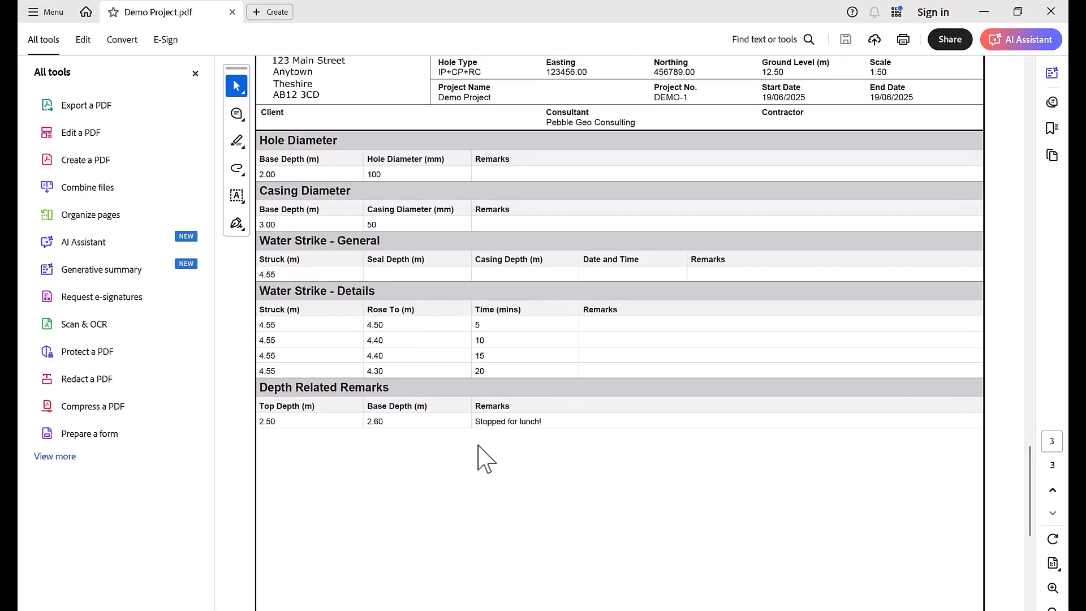
{"action": "left_click", "coordinate": [984, 11]}
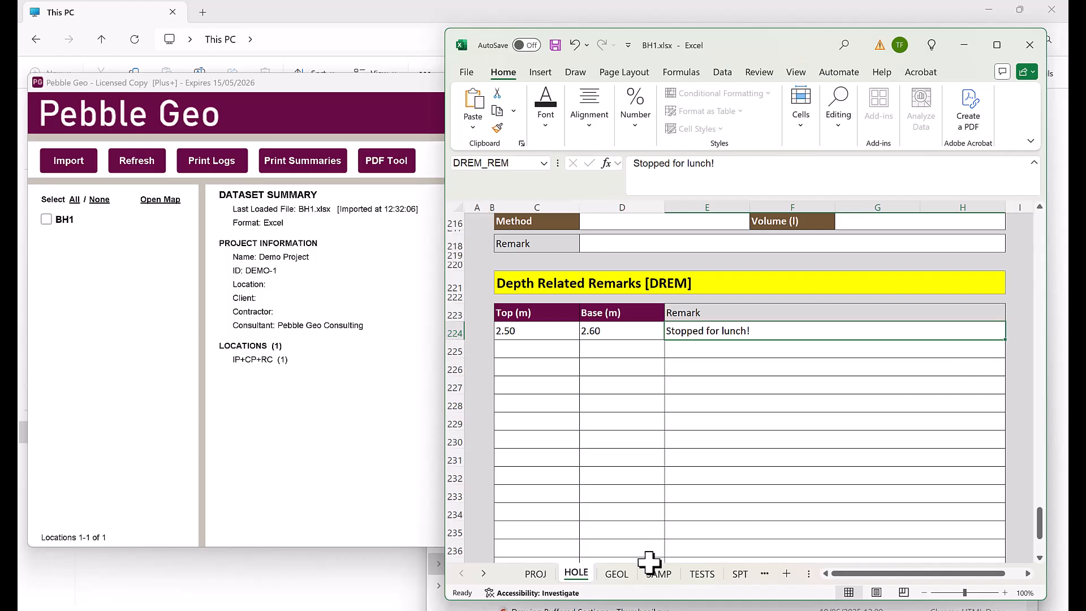
On the GEOL sheet, give stratum 1 a 2.00 m base and legend code 102 - MADE GROUND
{"action": "scroll", "coordinate": [765, 472], "scroll_direction": "down", "scroll_amount": 6}
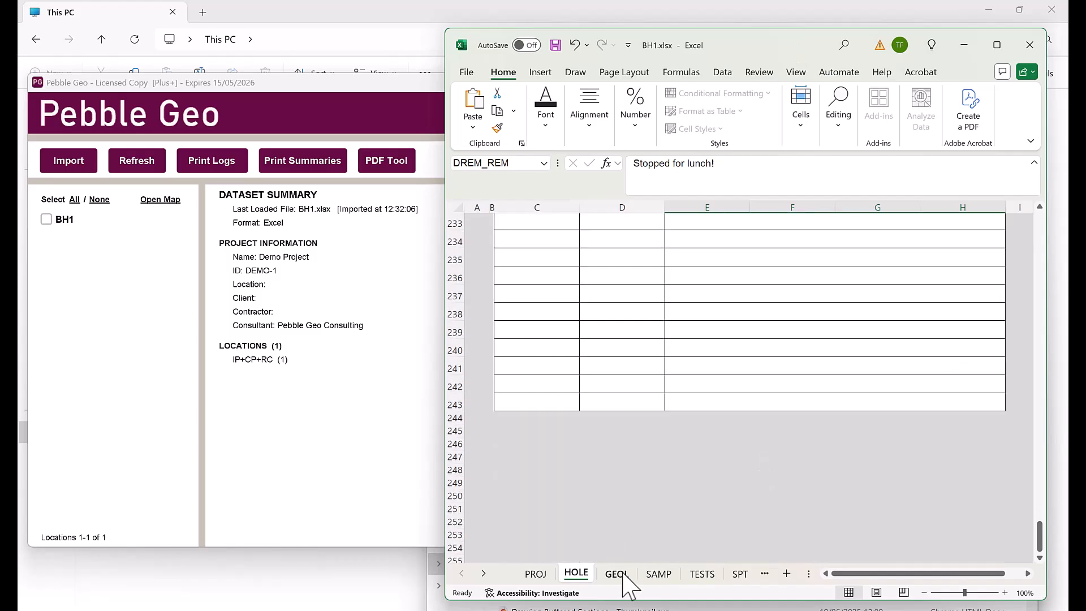
{"action": "left_click", "coordinate": [616, 574]}
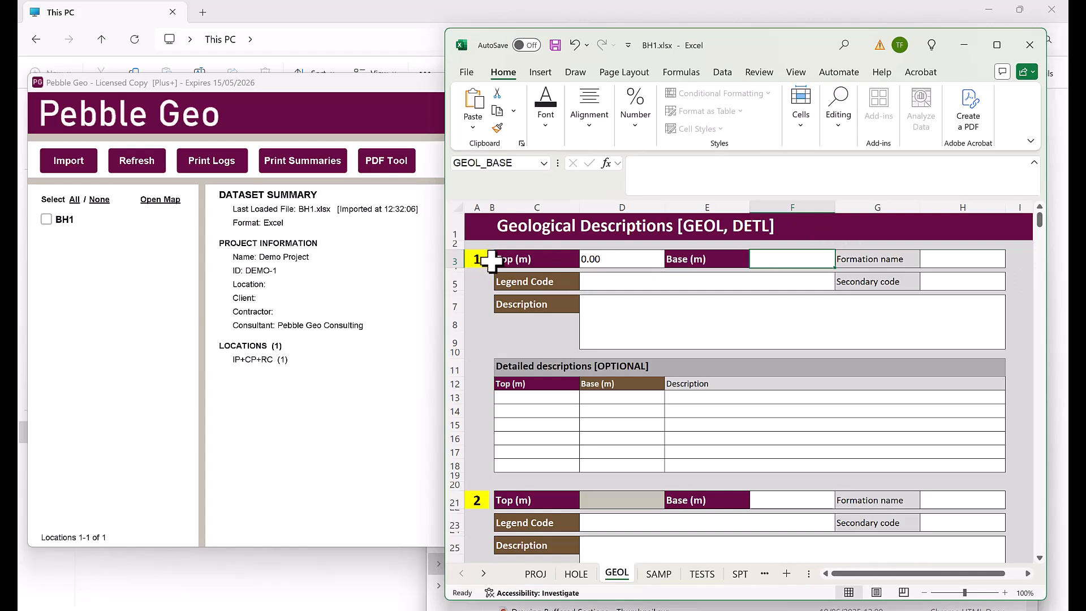
{"action": "scroll", "coordinate": [485, 473], "scroll_direction": "down", "scroll_amount": 10}
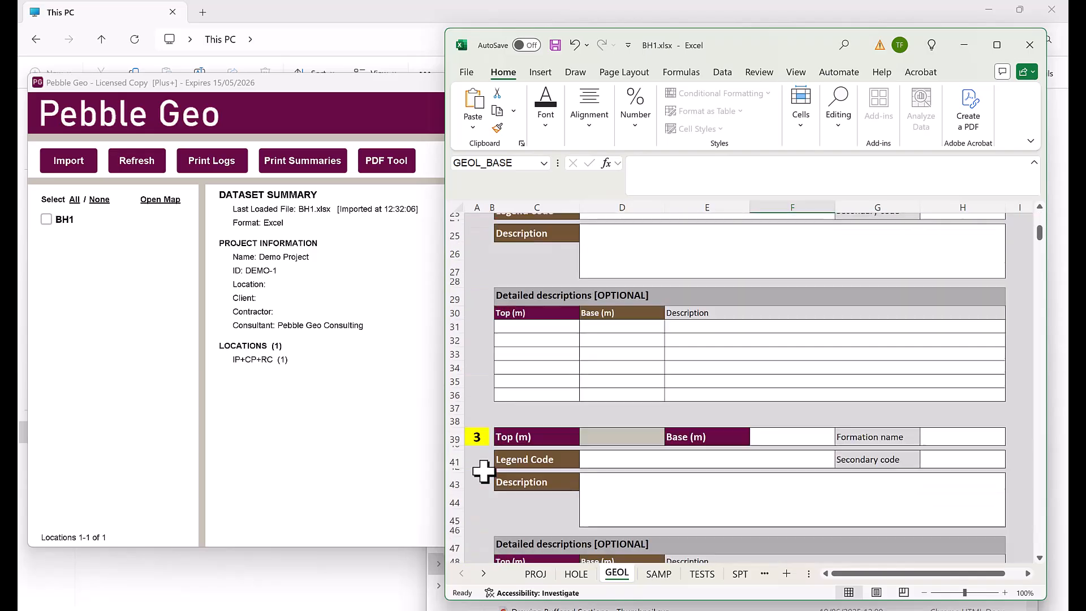
{"action": "scroll", "coordinate": [485, 460], "scroll_direction": "up", "scroll_amount": 10}
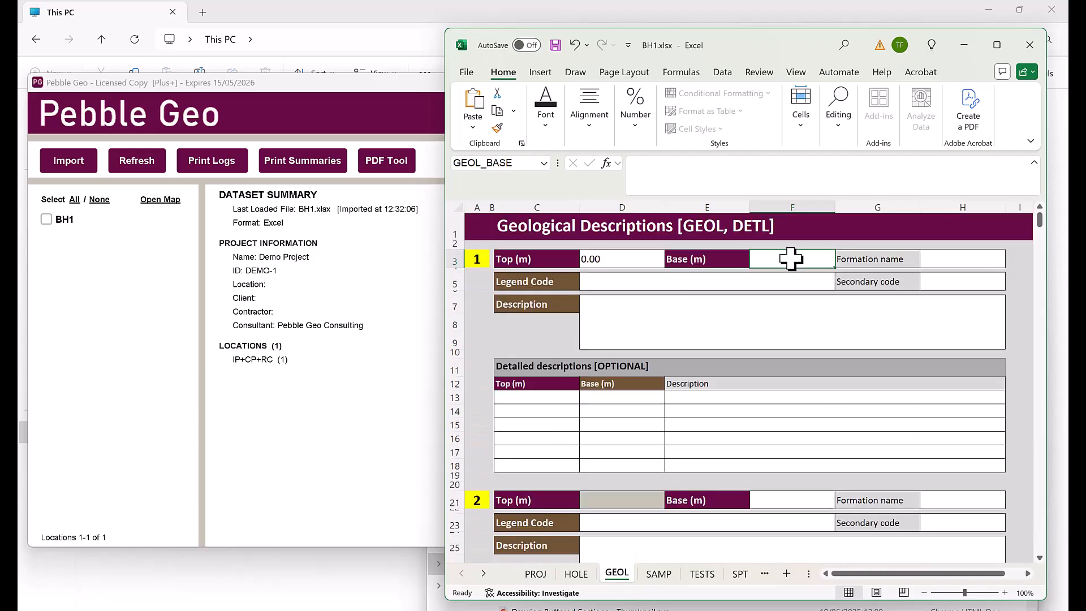
{"action": "type", "text": "2"}
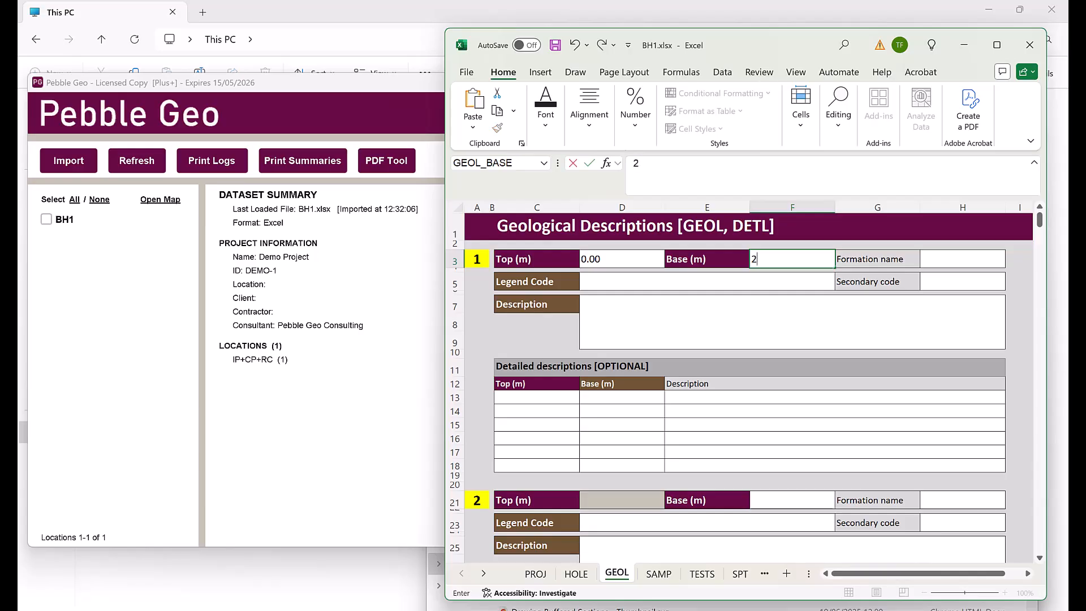
{"action": "left_click", "coordinate": [749, 284]}
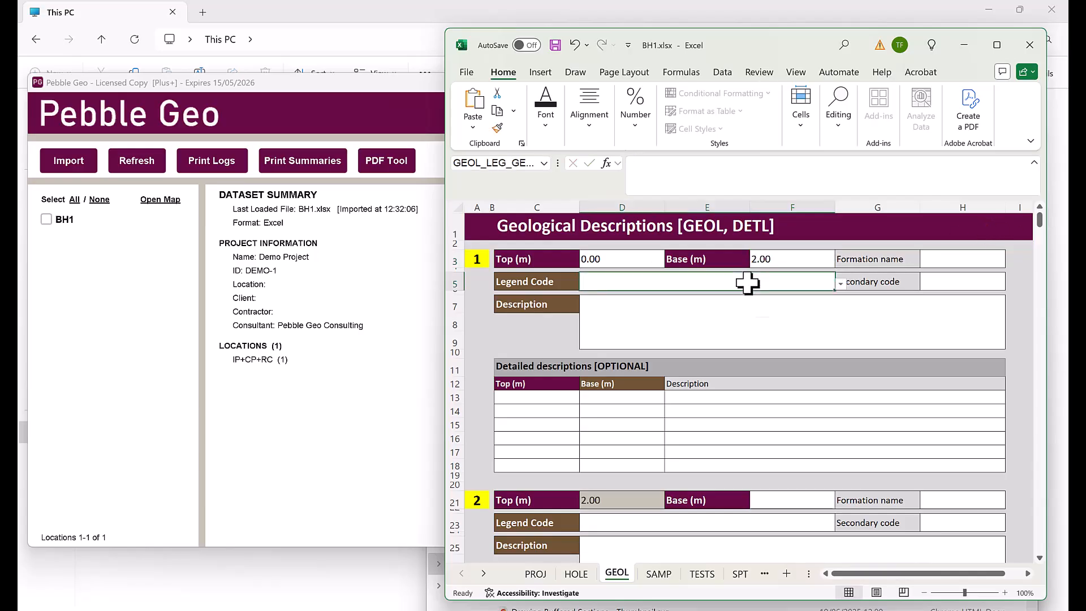
{"action": "left_click", "coordinate": [841, 286]}
{"action": "left_click", "coordinate": [654, 314]}
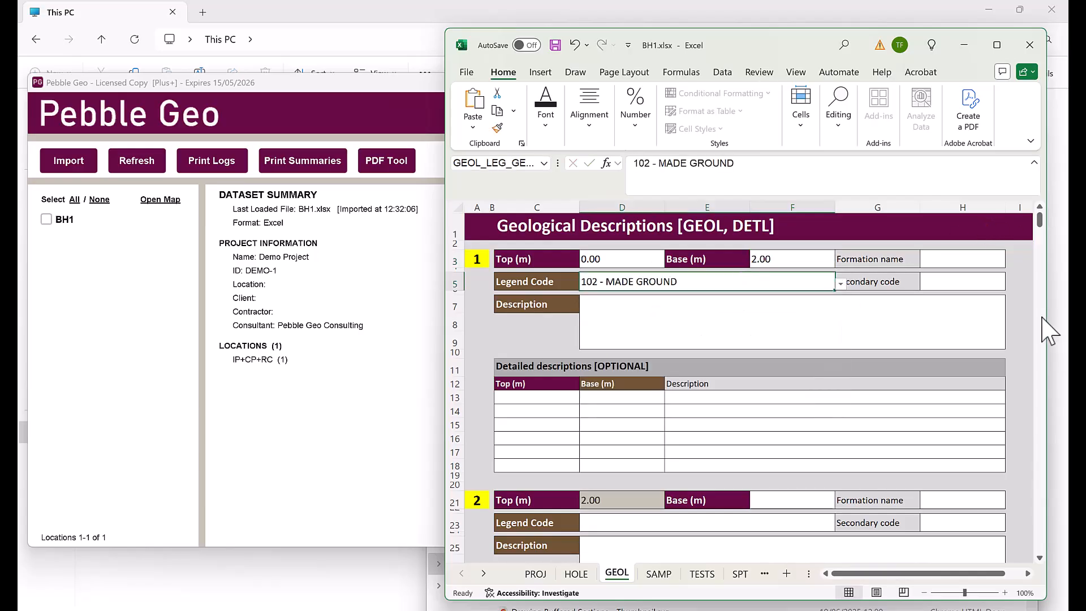
Pick MADE GROUND as stratum 1's standard description, then overwrite the text
{"action": "left_click", "coordinate": [761, 304]}
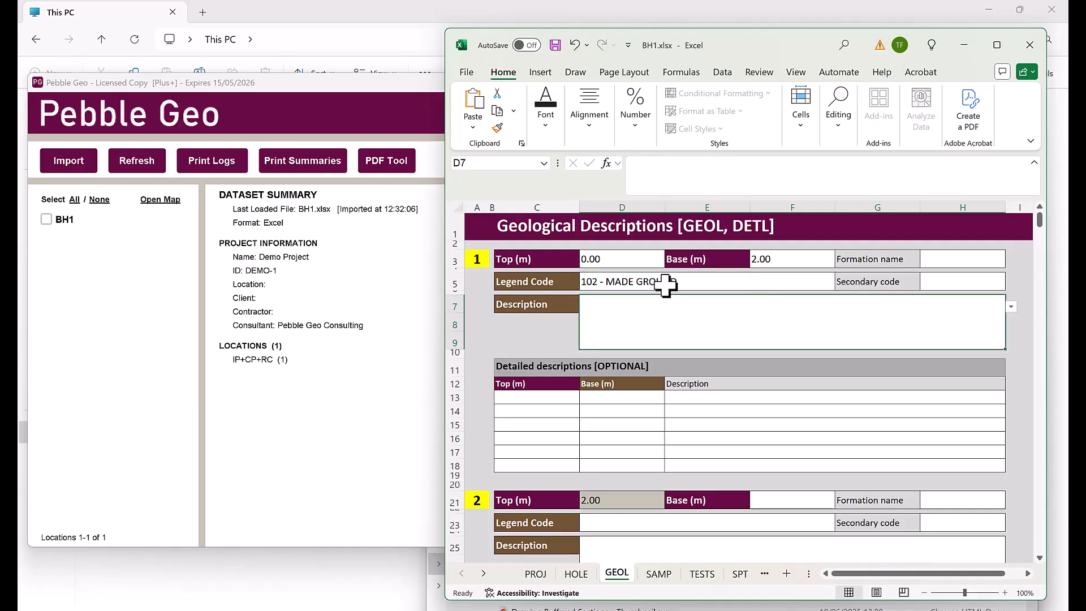
{"action": "left_click", "coordinate": [1010, 307]}
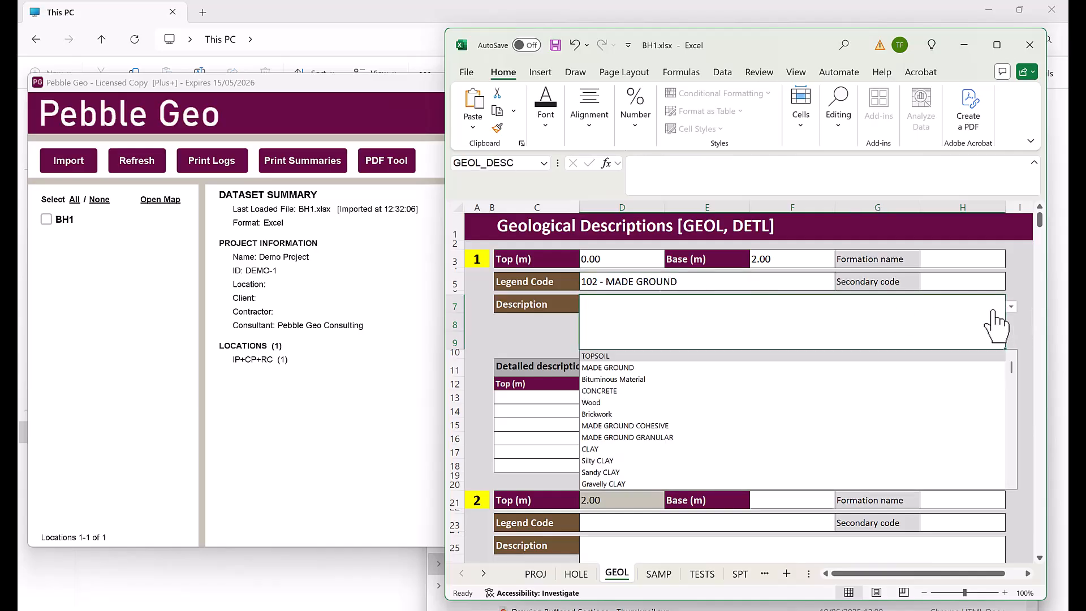
{"action": "left_click", "coordinate": [617, 368]}
{"action": "left_click", "coordinate": [764, 172]}
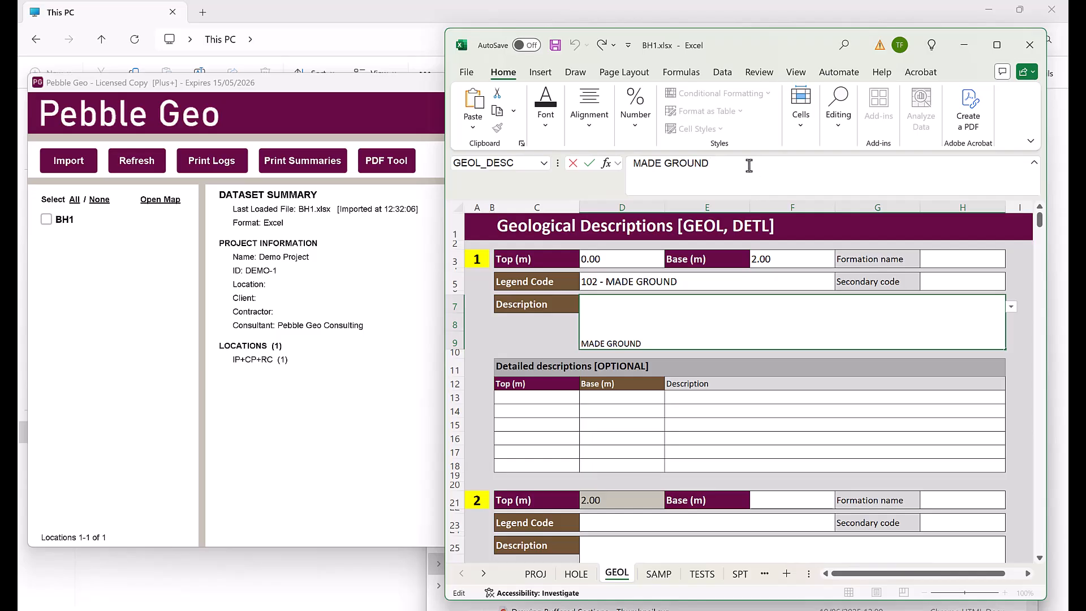
{"action": "left_click_drag", "start_coordinate": [749, 165], "coordinate": [626, 165]}
{"action": "type", "text": "hdsj hsajkh jksa hdkj"}
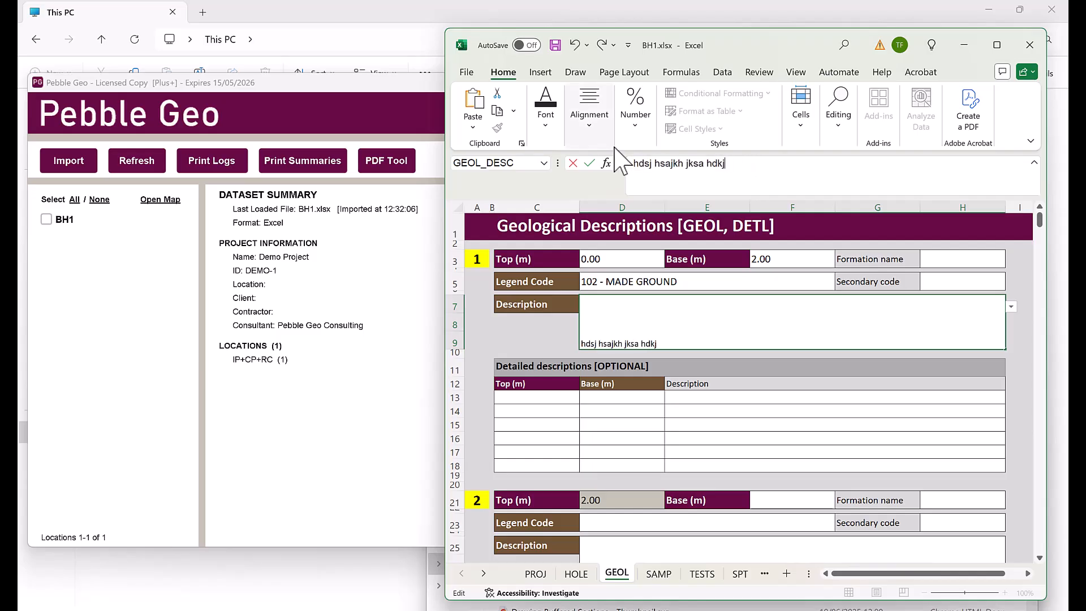
{"action": "key", "text": "Return"}
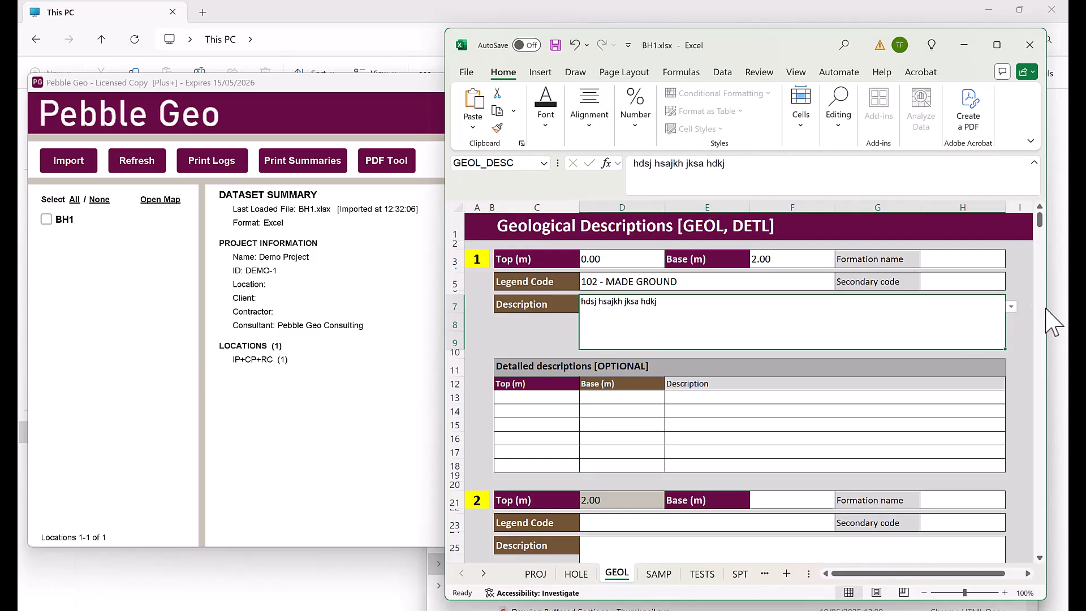
{"action": "left_click", "coordinate": [955, 262]}
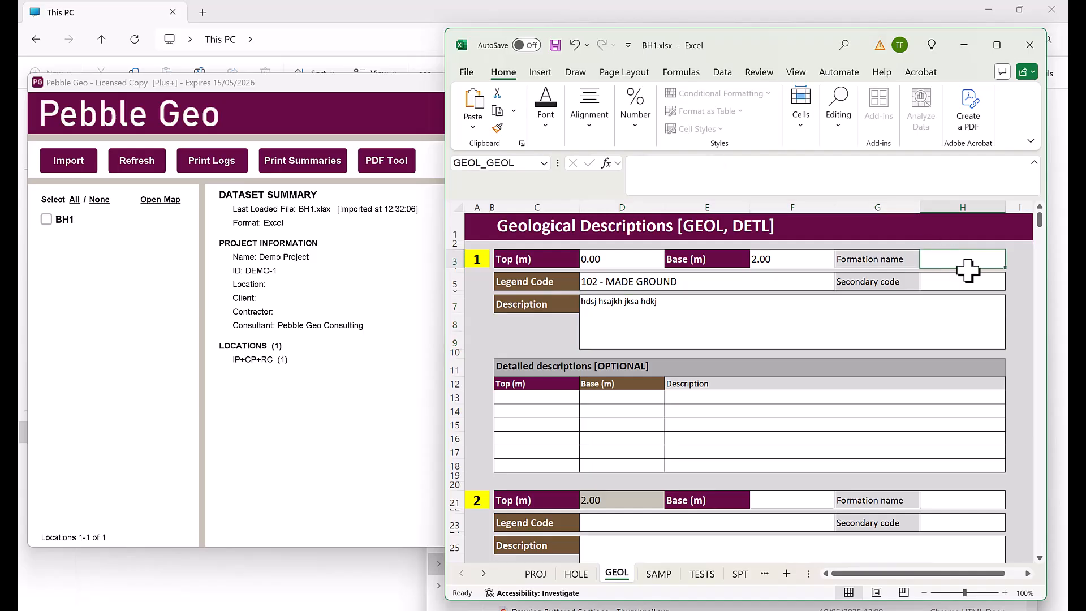
{"action": "left_click", "coordinate": [974, 282]}
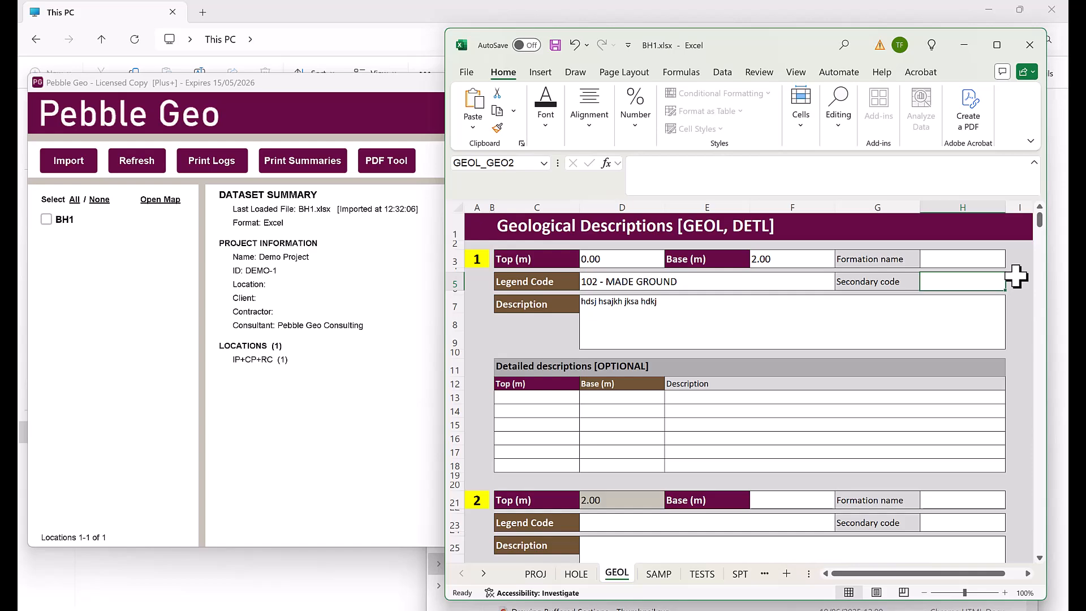
Add a detailed description 'Bricks' starting at 1.50 m
{"action": "scroll", "coordinate": [1016, 277], "scroll_direction": "down", "scroll_amount": 3}
{"action": "left_click", "coordinate": [560, 281]}
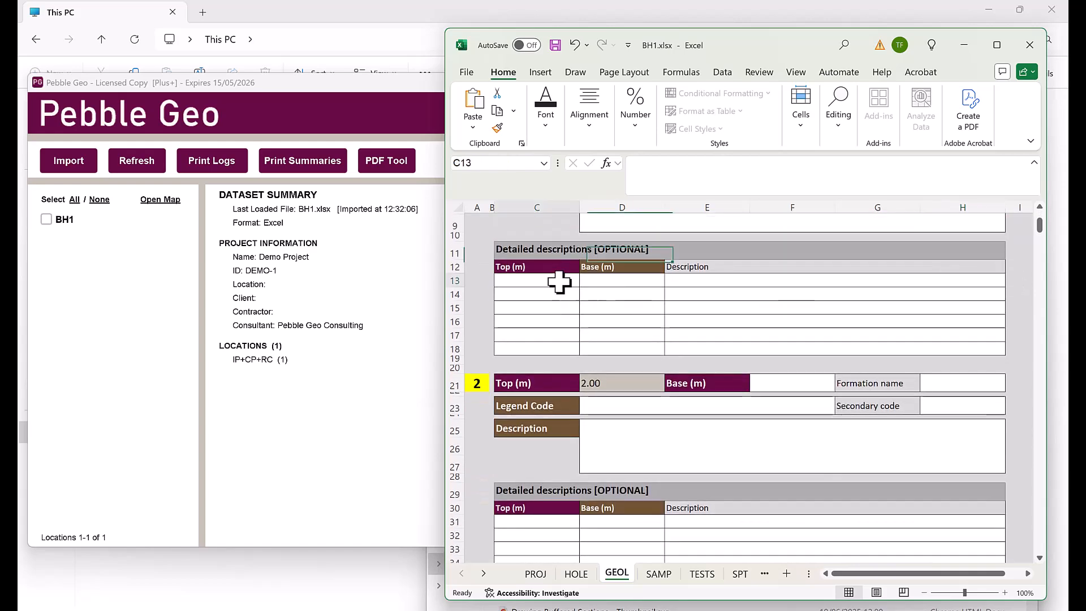
{"action": "type", "text": "1.50"}
{"action": "key", "text": "Tab"}
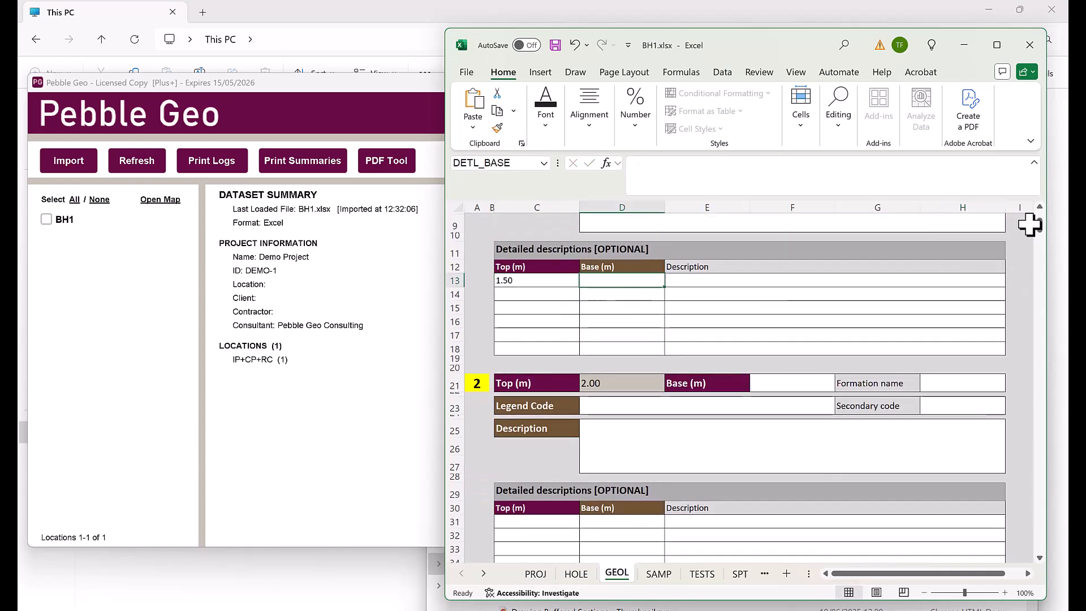
{"action": "left_click", "coordinate": [838, 281]}
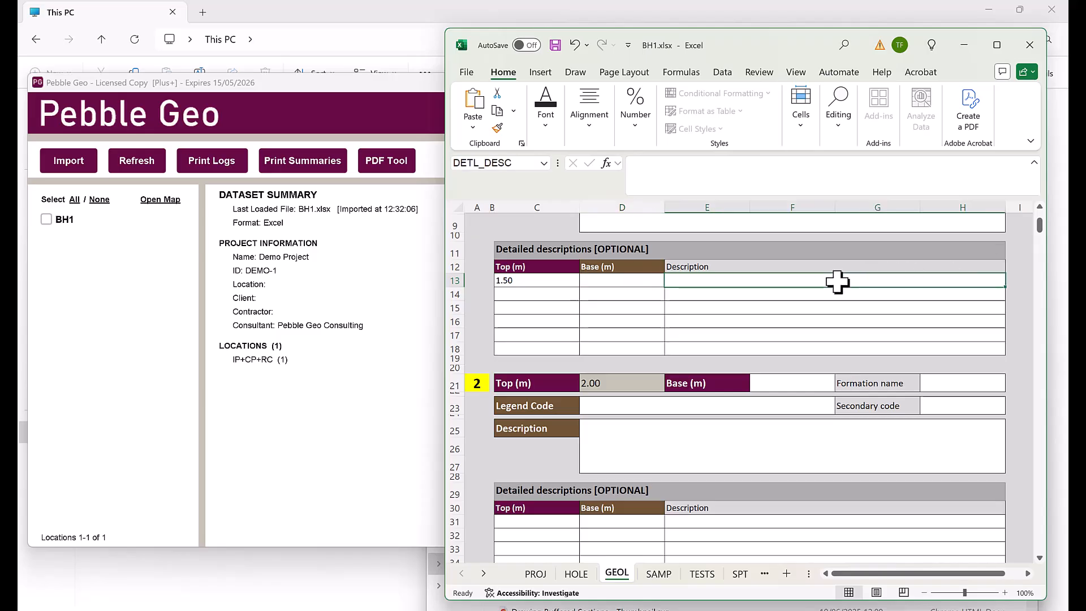
{"action": "type", "text": "Bricks"}
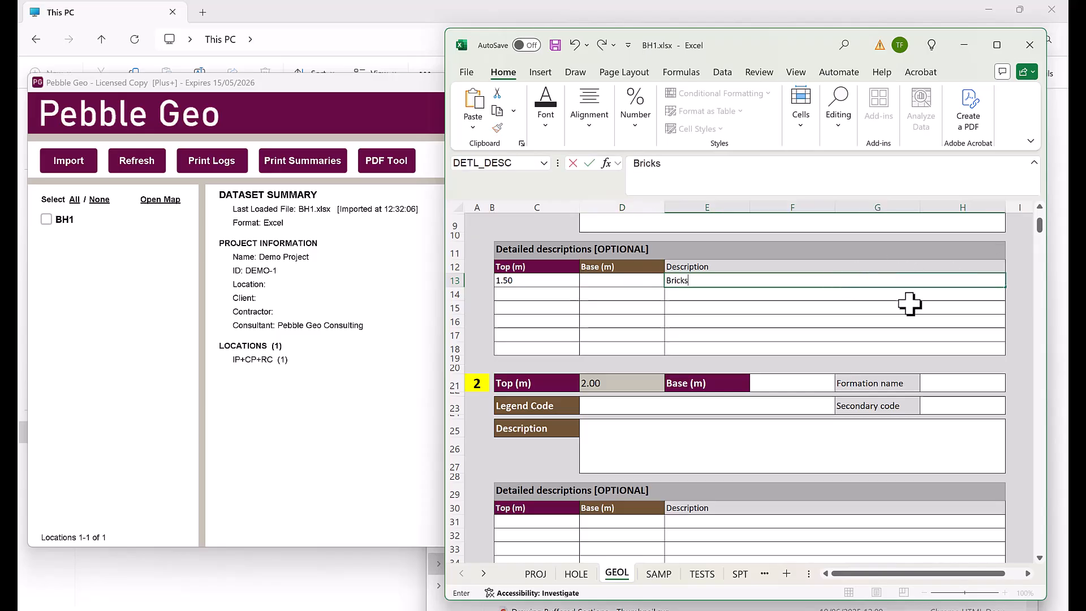
{"action": "key", "text": "ctrl+Return"}
{"action": "scroll", "coordinate": [892, 296], "scroll_direction": "up", "scroll_amount": 3}
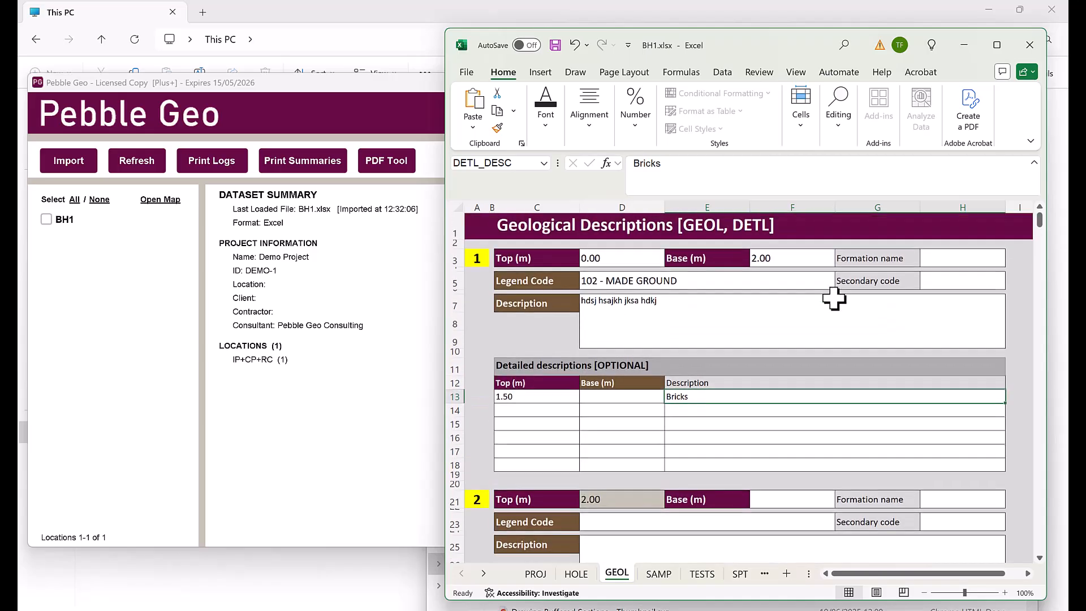
{"action": "scroll", "coordinate": [628, 374], "scroll_direction": "down", "scroll_amount": 1}
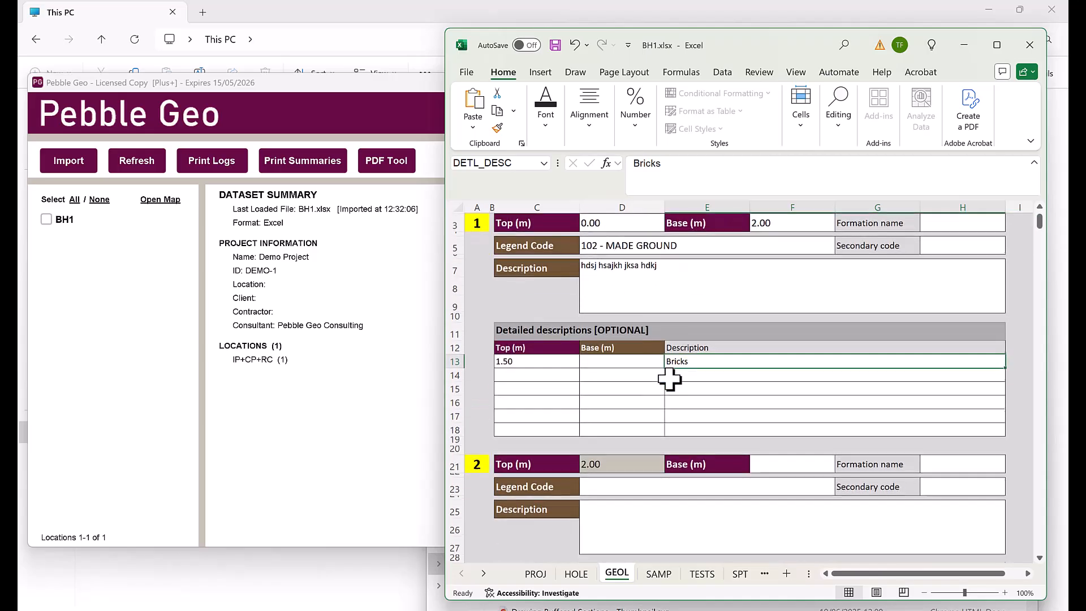
{"action": "scroll", "coordinate": [776, 281], "scroll_direction": "up", "scroll_amount": 1}
Give stratum 2 a 5.00 m base, formation LC and legend code 202 - Silty CLAY
{"action": "left_click", "coordinate": [773, 258]}
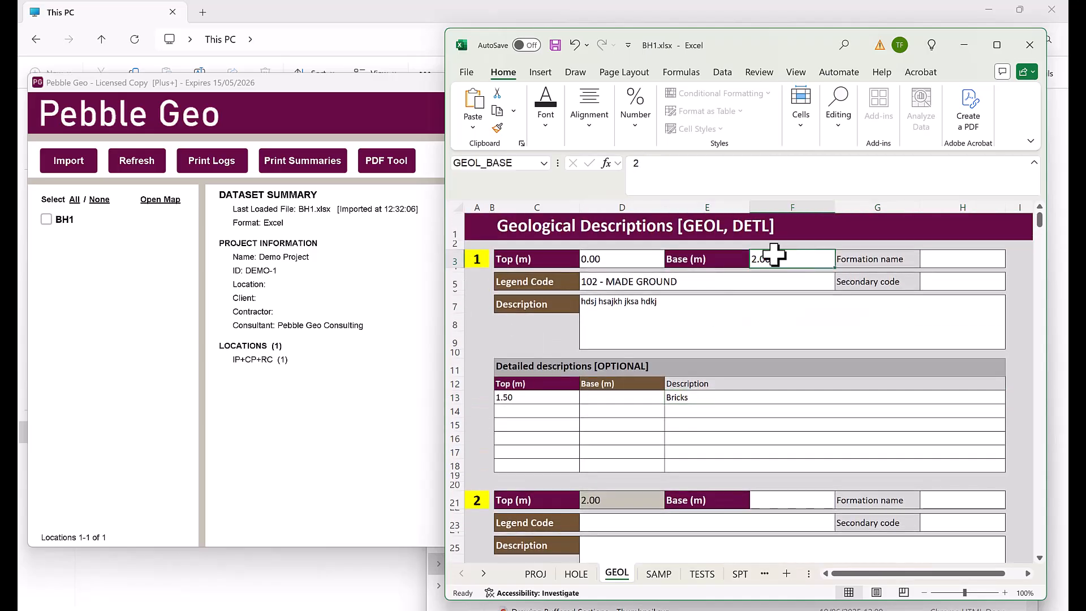
{"action": "scroll", "coordinate": [787, 294], "scroll_direction": "down", "scroll_amount": 3}
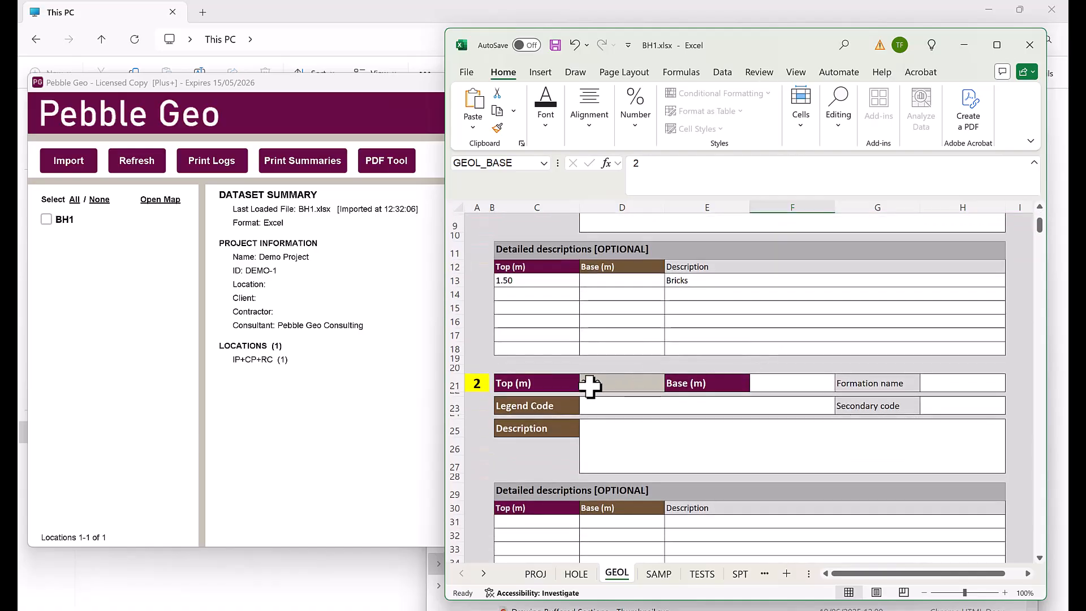
{"action": "left_click", "coordinate": [786, 385]}
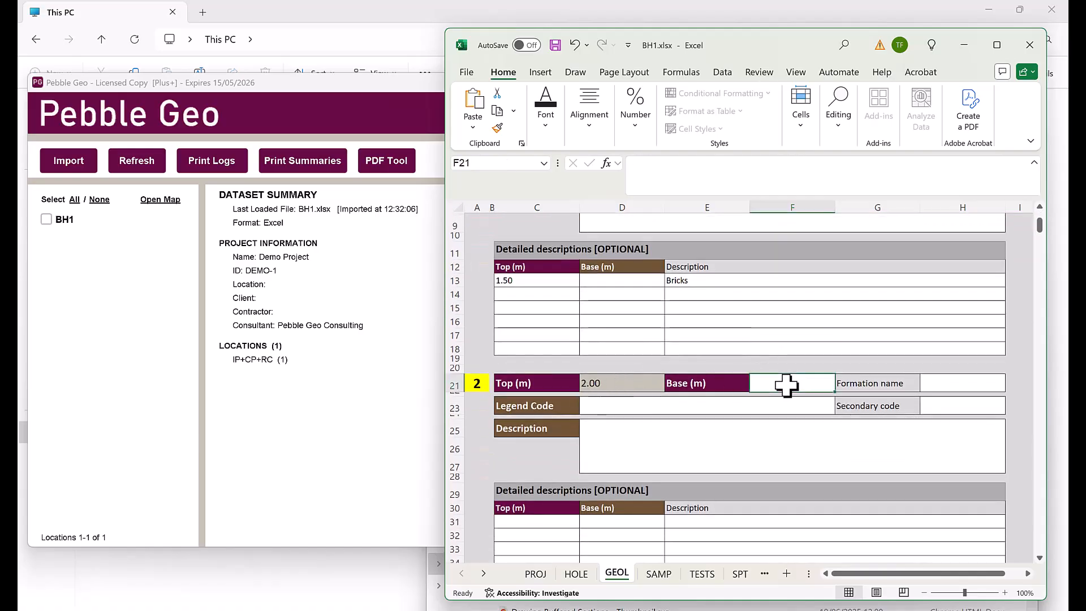
{"action": "type", "text": "5"}
{"action": "key", "text": "Tab"}
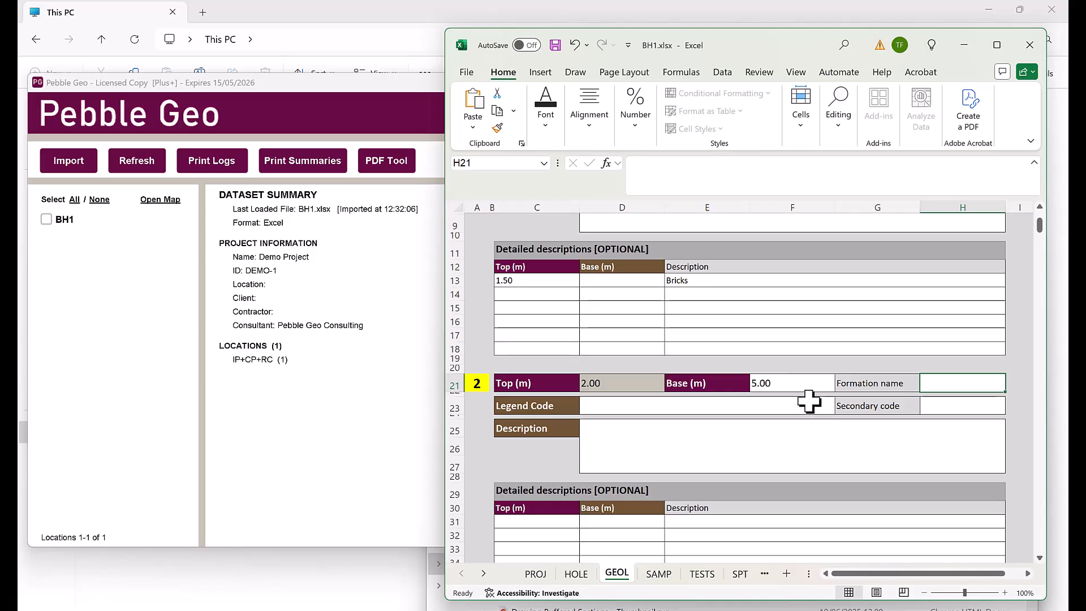
{"action": "type", "text": "LC"}
{"action": "left_click", "coordinate": [795, 406]}
{"action": "left_click", "coordinate": [841, 407]}
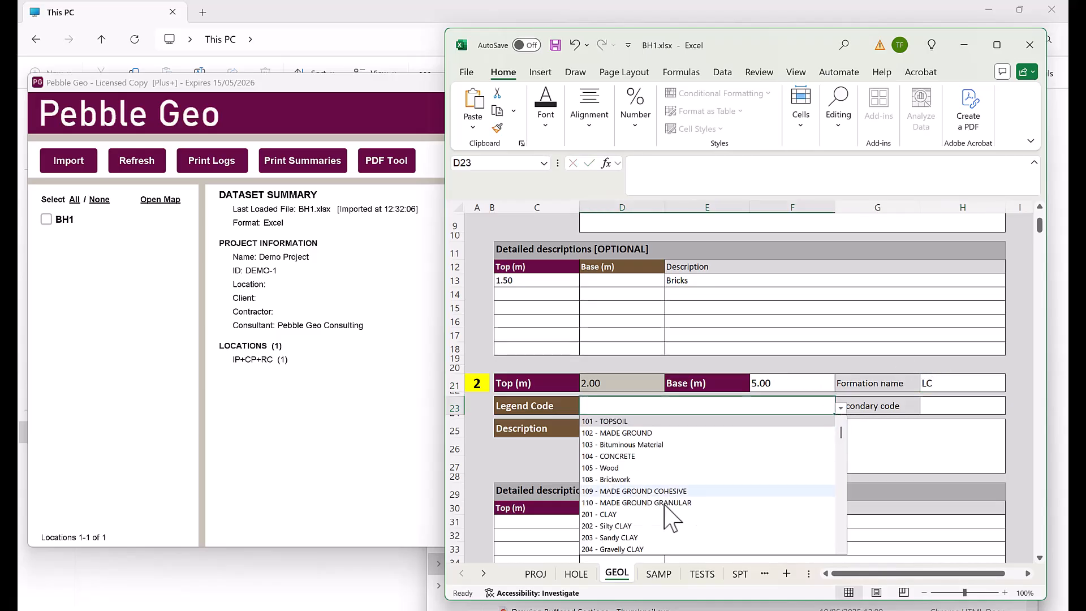
{"action": "left_click", "coordinate": [688, 526]}
Describe stratum 2 as 'Silty CLAY with rootlets'
{"action": "left_click", "coordinate": [922, 435]}
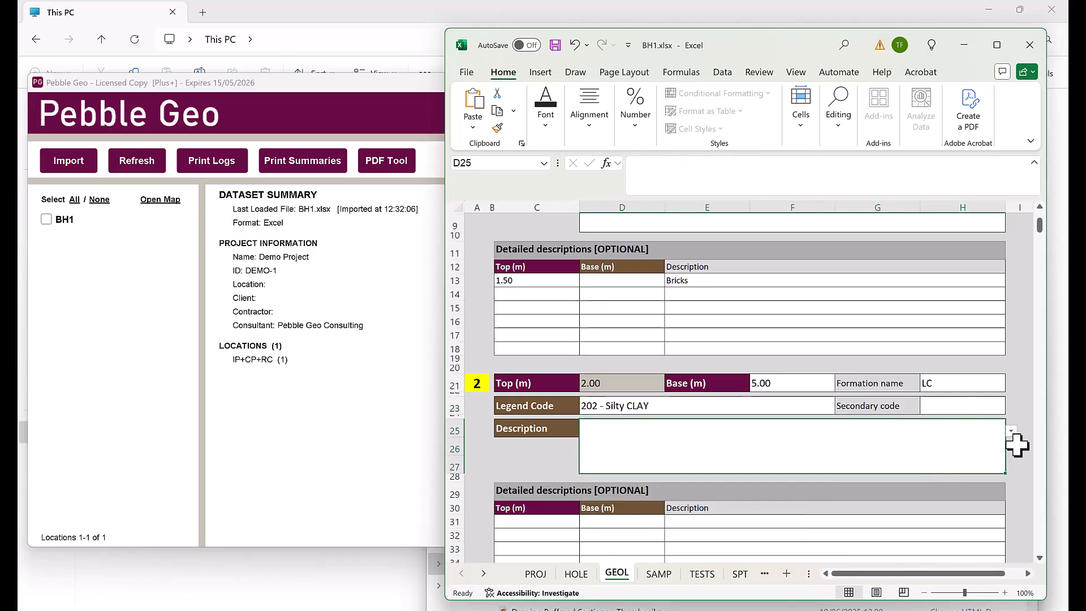
{"action": "left_click", "coordinate": [1011, 431]}
{"action": "left_click", "coordinate": [634, 584]}
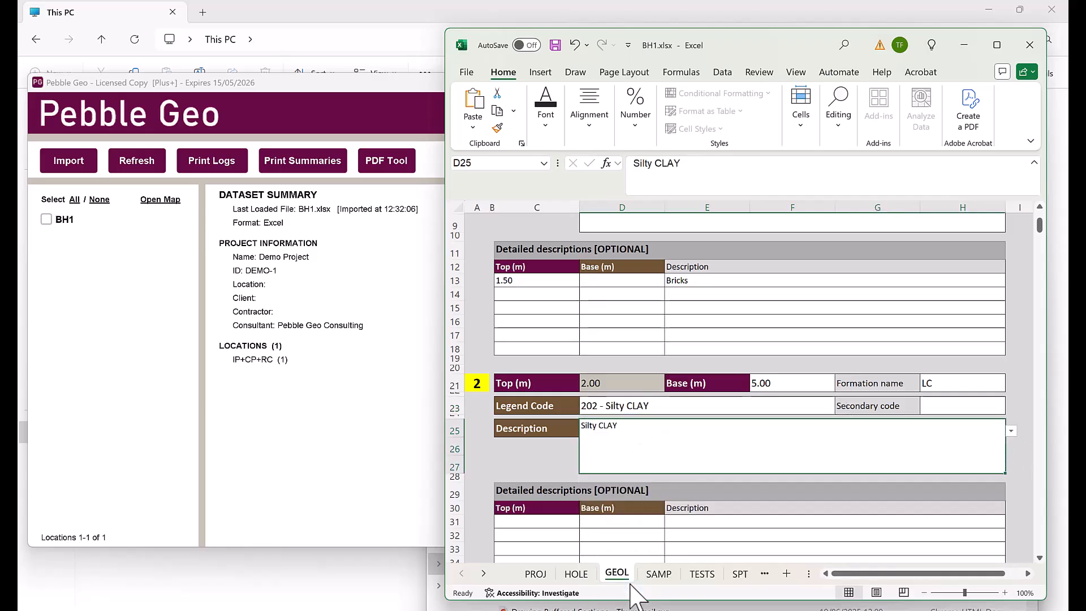
{"action": "left_click", "coordinate": [699, 162]}
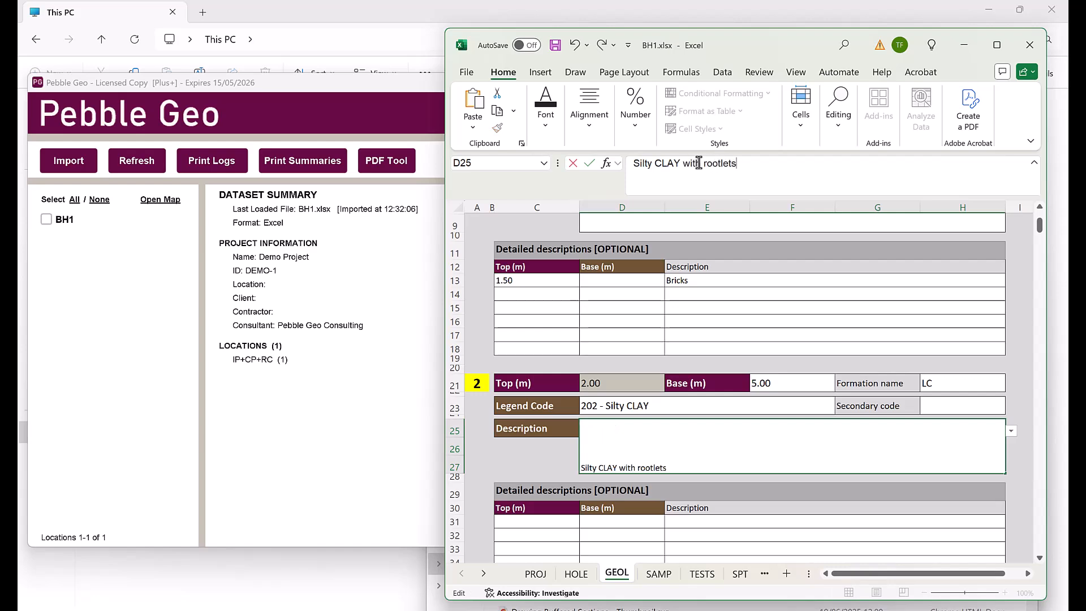
{"action": "key", "text": "Return"}
Reimport the BH1 workbook data into Pebble Geo
{"action": "left_click", "coordinate": [374, 108]}
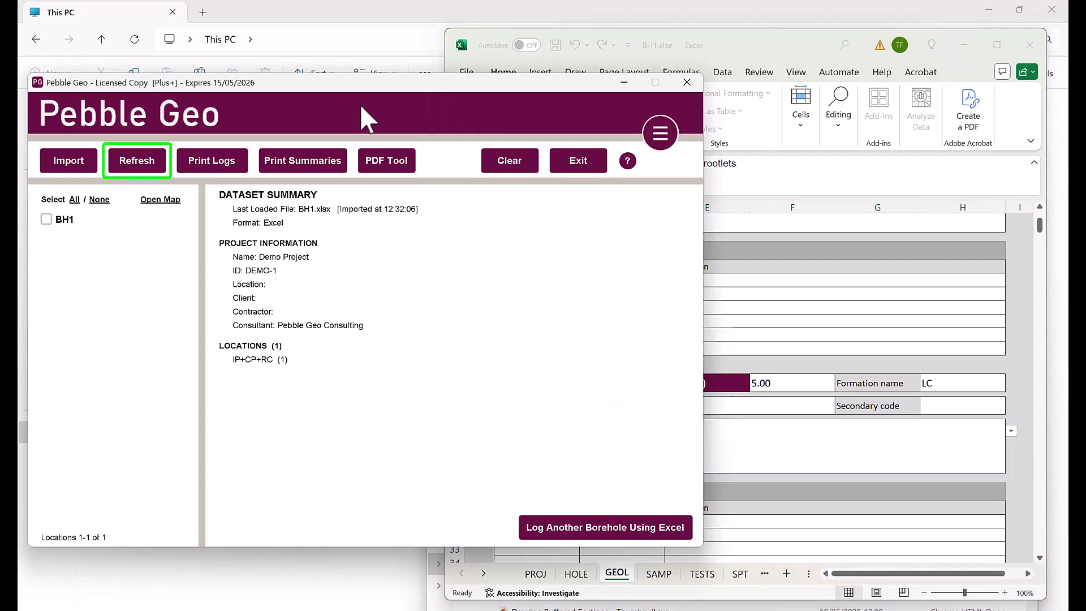
{"action": "left_click", "coordinate": [147, 162]}
{"action": "left_click", "coordinate": [369, 333]}
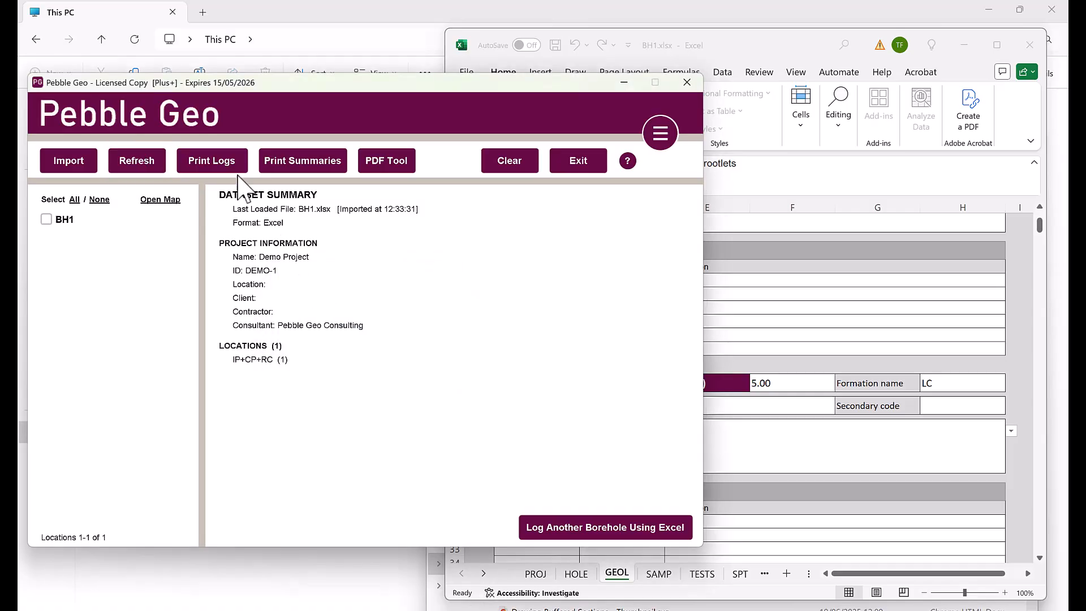
Republish the borehole log PDF over the previous one, then close it
{"action": "left_click", "coordinate": [220, 165]}
{"action": "left_click", "coordinate": [607, 492]}
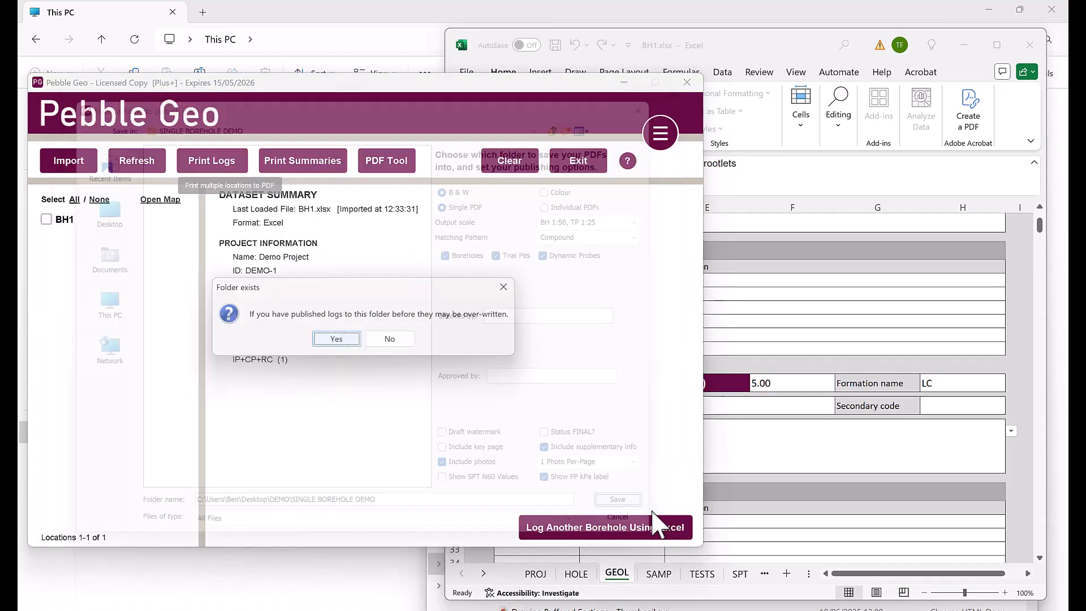
{"action": "left_click", "coordinate": [345, 343]}
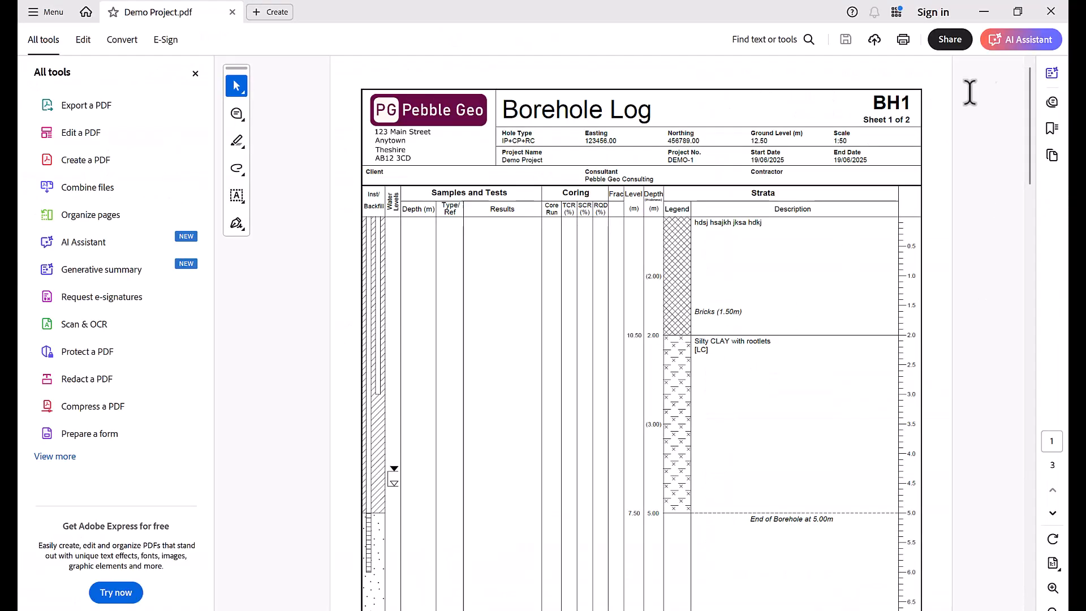
{"action": "left_click", "coordinate": [1050, 12]}
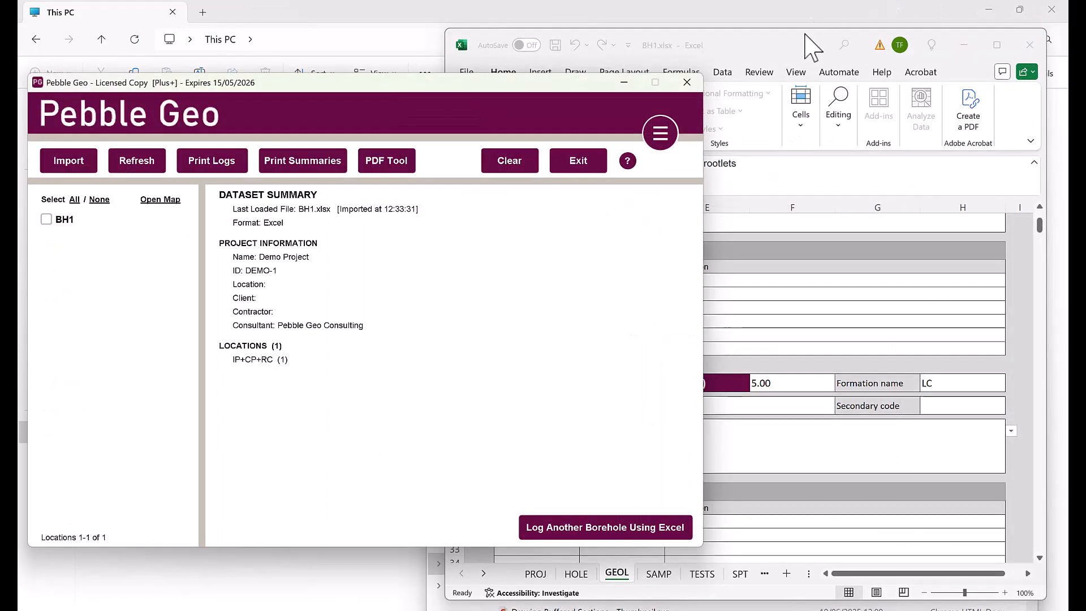
{"action": "left_click", "coordinate": [800, 46]}
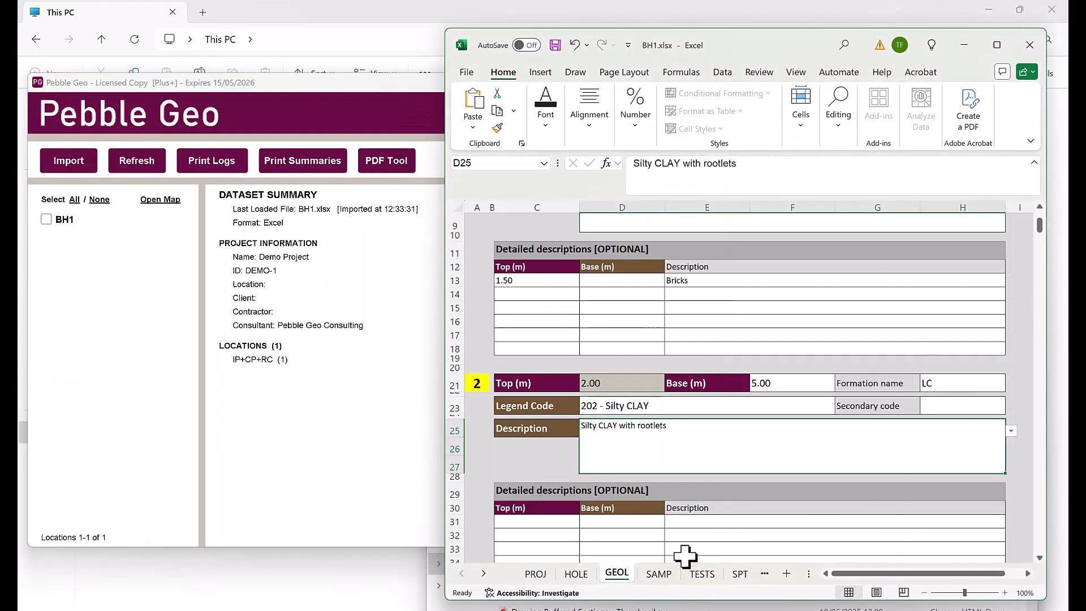
On the SAMP sheet, enter sample 1 at 2.50 m as B - Bulk Disturbed Sample
{"action": "left_click", "coordinate": [659, 575]}
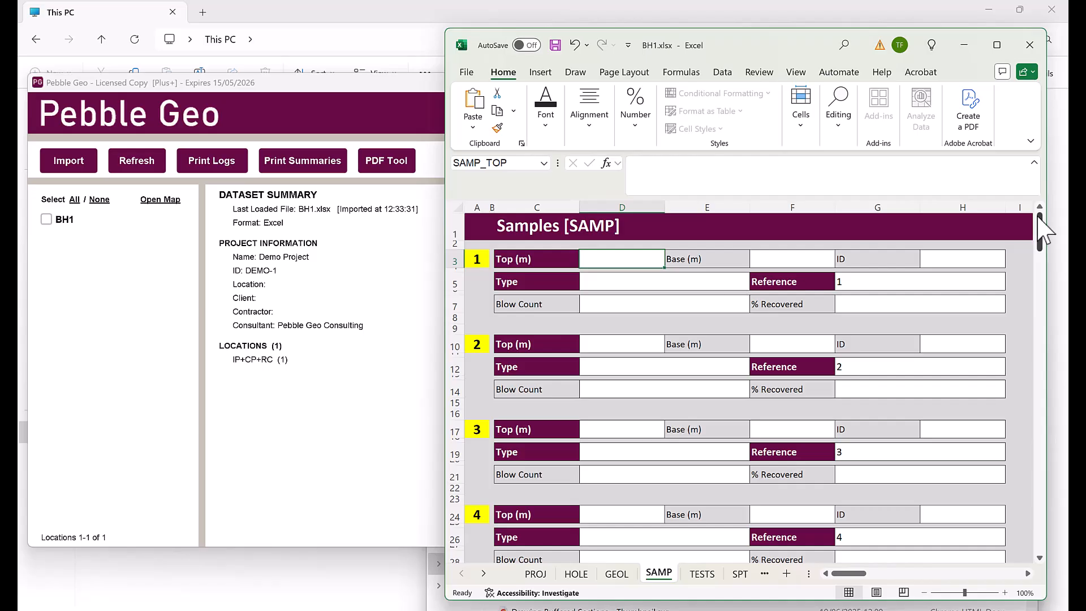
{"action": "type", "text": "2.5"}
{"action": "key", "text": "Tab"}
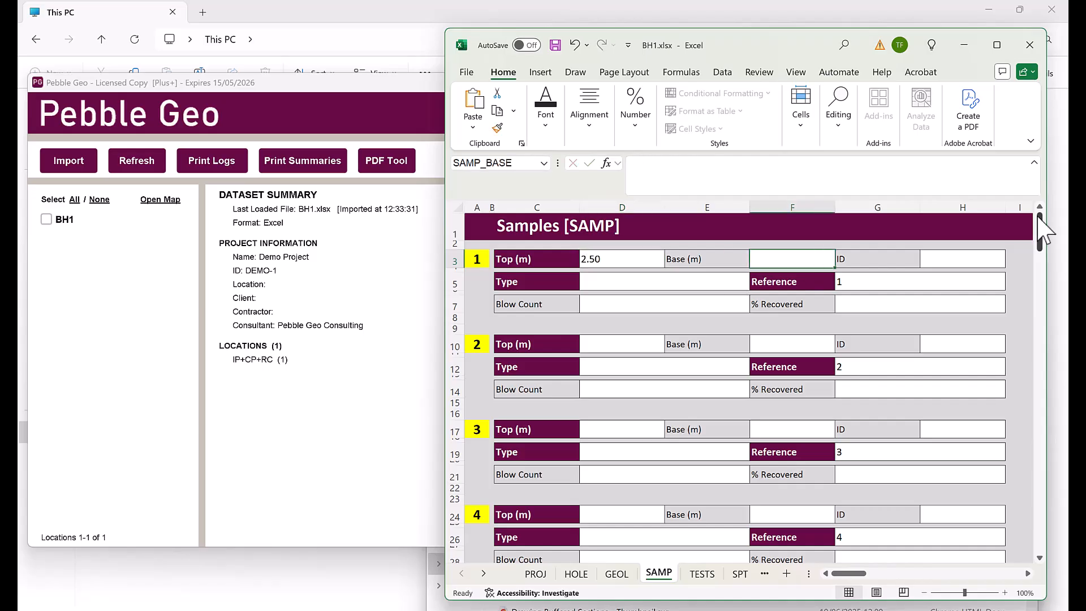
{"action": "left_click", "coordinate": [723, 284]}
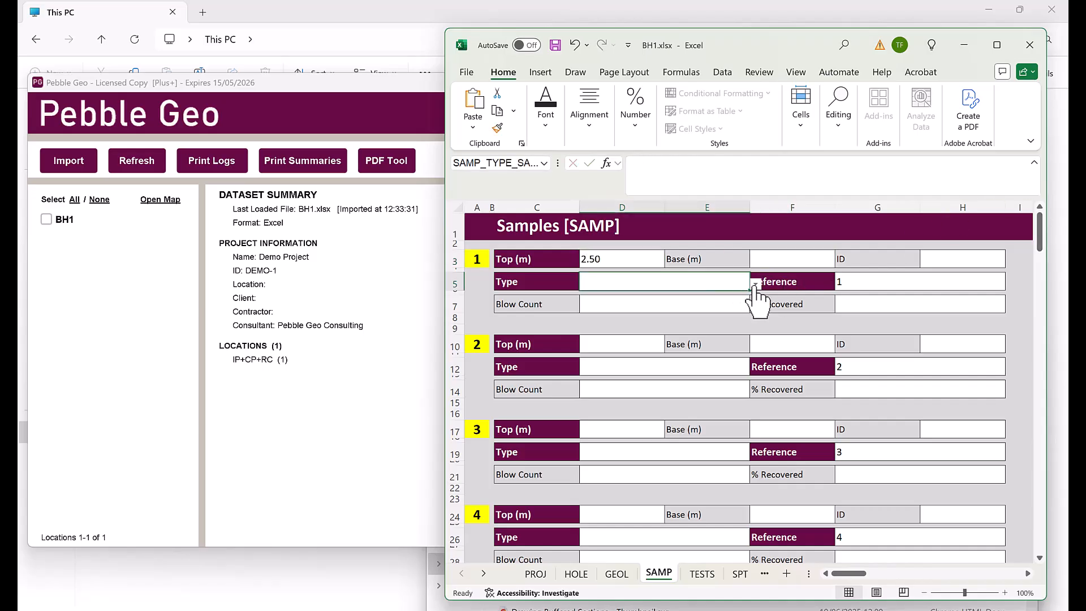
{"action": "left_click", "coordinate": [756, 284]}
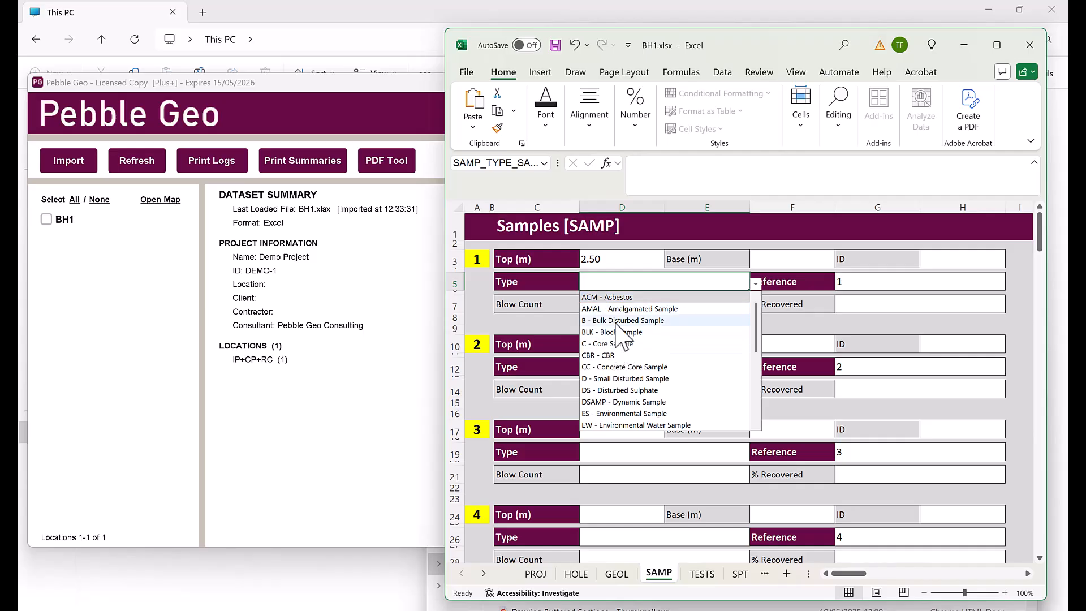
{"action": "left_click", "coordinate": [710, 320]}
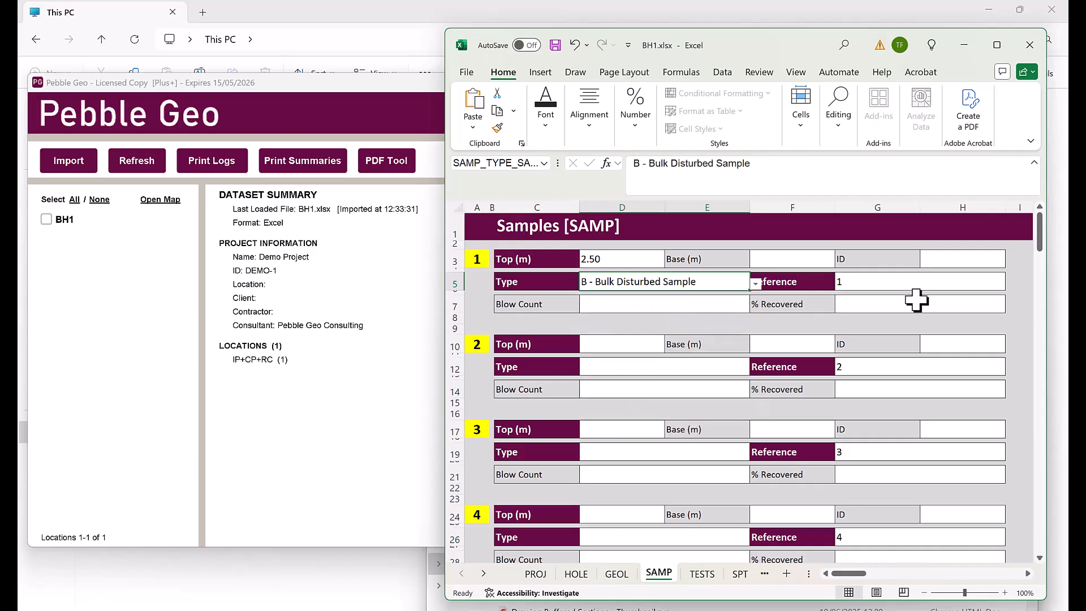
{"action": "left_click", "coordinate": [896, 283]}
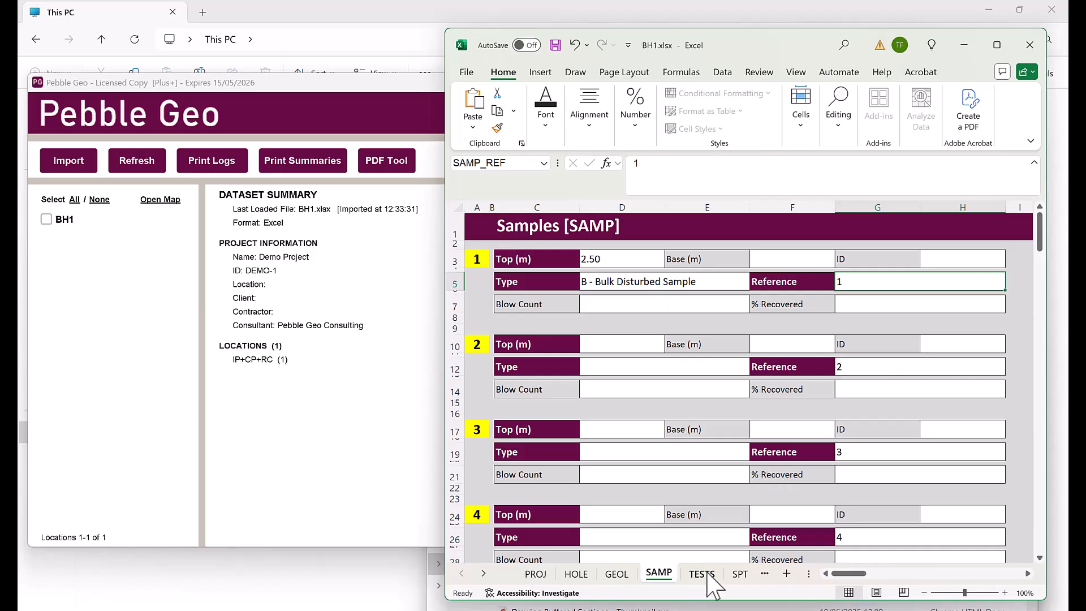
On the TESTS sheet, set the first shear vane test depth to 2.50 m
{"action": "left_click", "coordinate": [702, 574]}
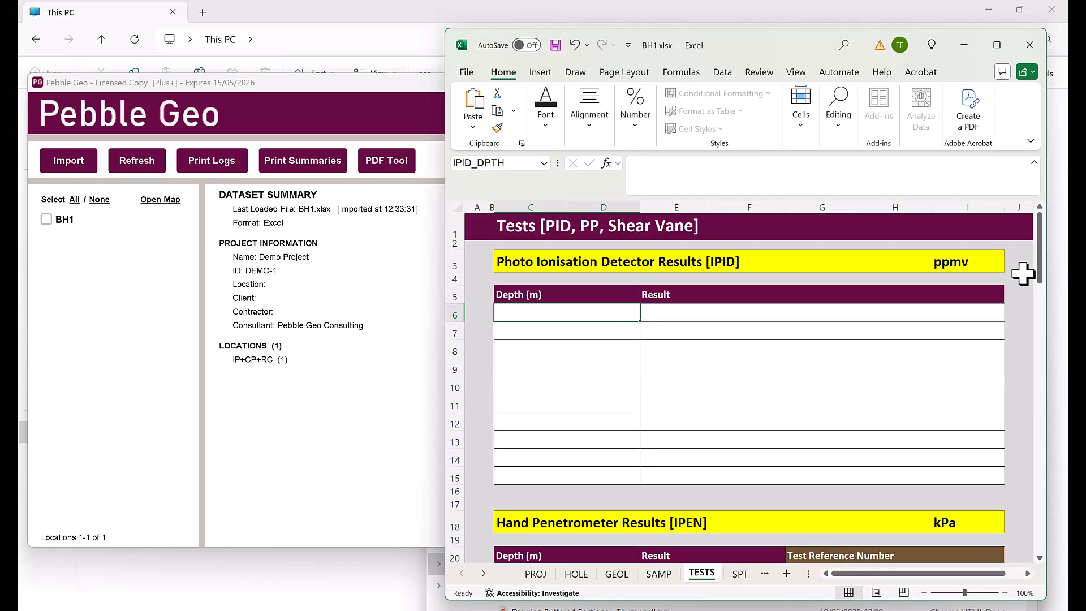
{"action": "scroll", "coordinate": [1023, 274], "scroll_direction": "down", "scroll_amount": 4}
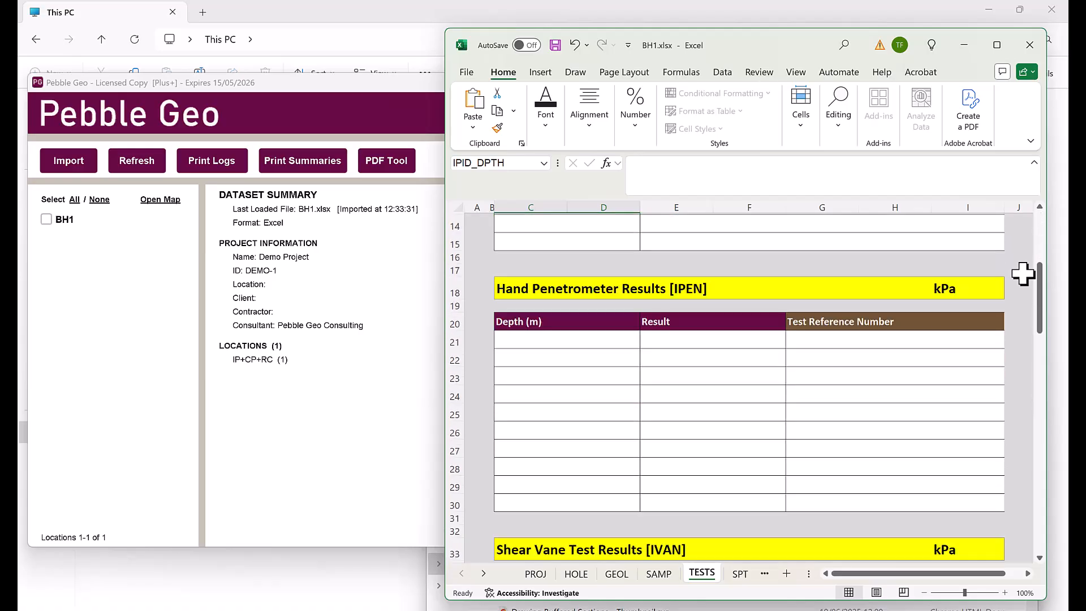
{"action": "scroll", "coordinate": [1023, 274], "scroll_direction": "down", "scroll_amount": 5}
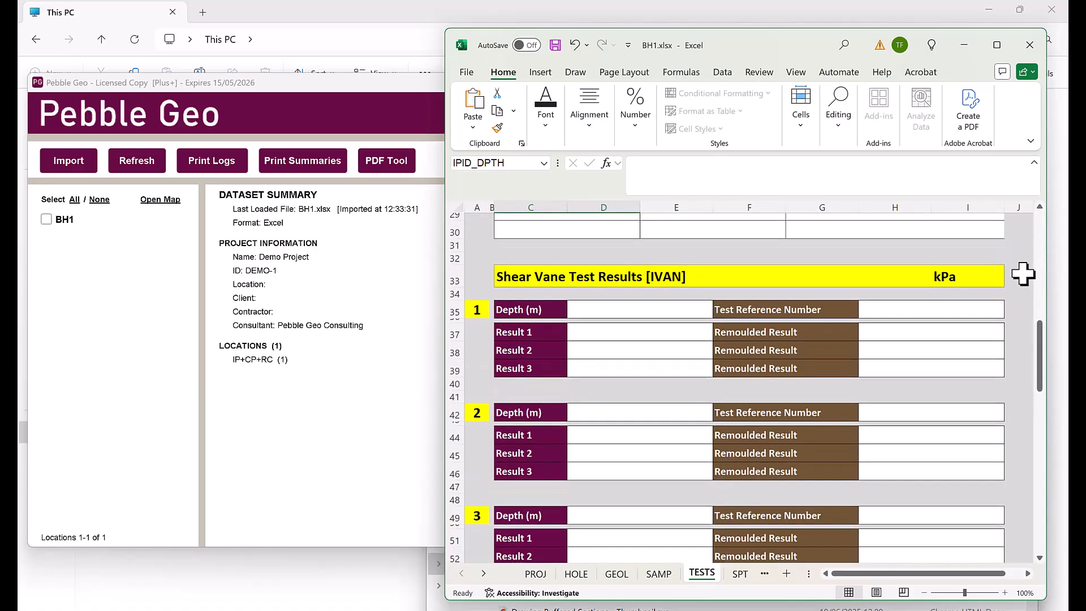
{"action": "scroll", "coordinate": [1023, 273], "scroll_direction": "down", "scroll_amount": 1}
{"action": "left_click", "coordinate": [649, 275]}
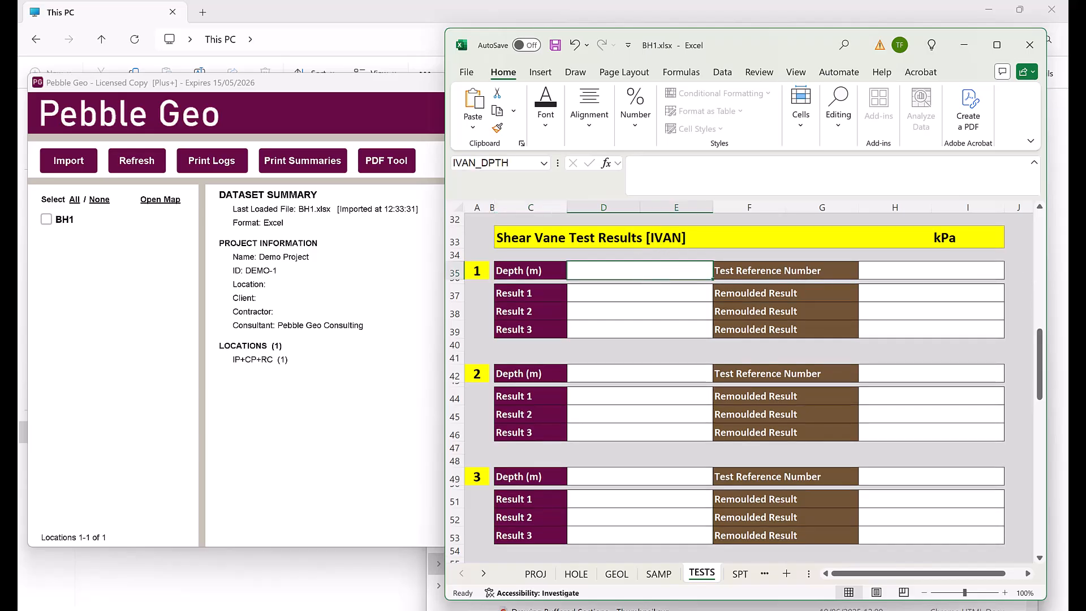
{"action": "type", "text": "2.5"}
{"action": "key", "text": "Tab"}
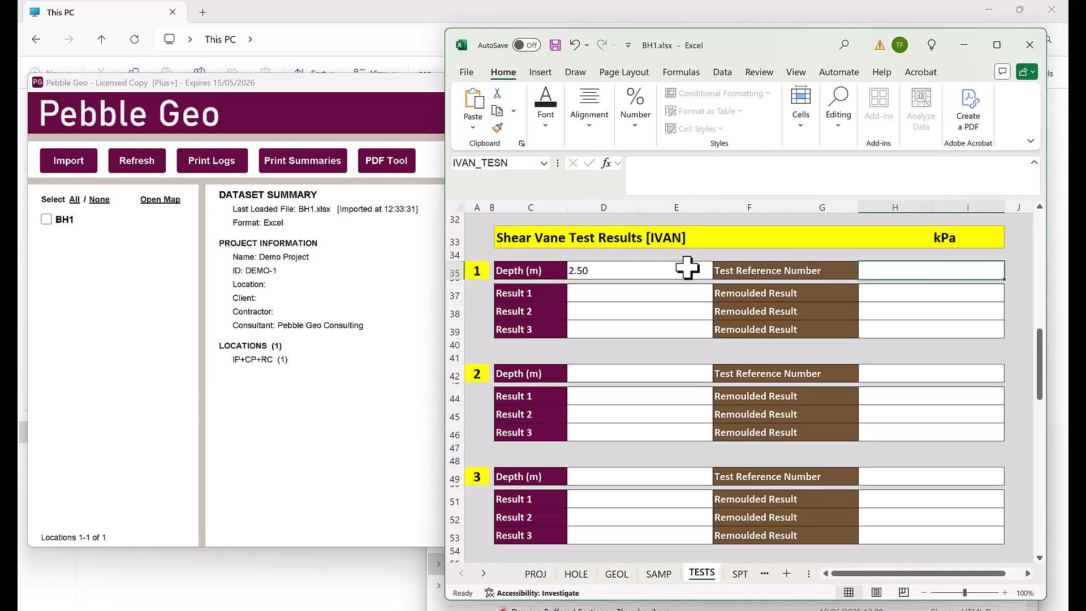
Enter shear vane results 5, 6, 7 with remoulded values 4, 5, 6
{"action": "left_click", "coordinate": [656, 293]}
{"action": "type", "text": "5"}
{"action": "key", "text": "Tab"}
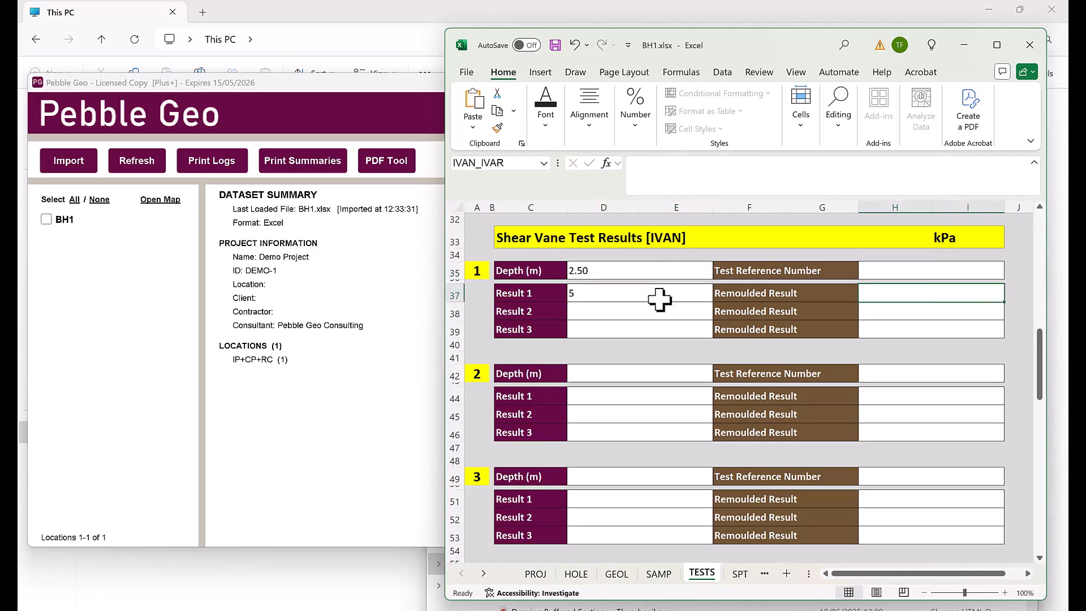
{"action": "type", "text": "4"}
{"action": "key", "text": "Return"}
{"action": "type", "text": "6"}
{"action": "key", "text": "Tab"}
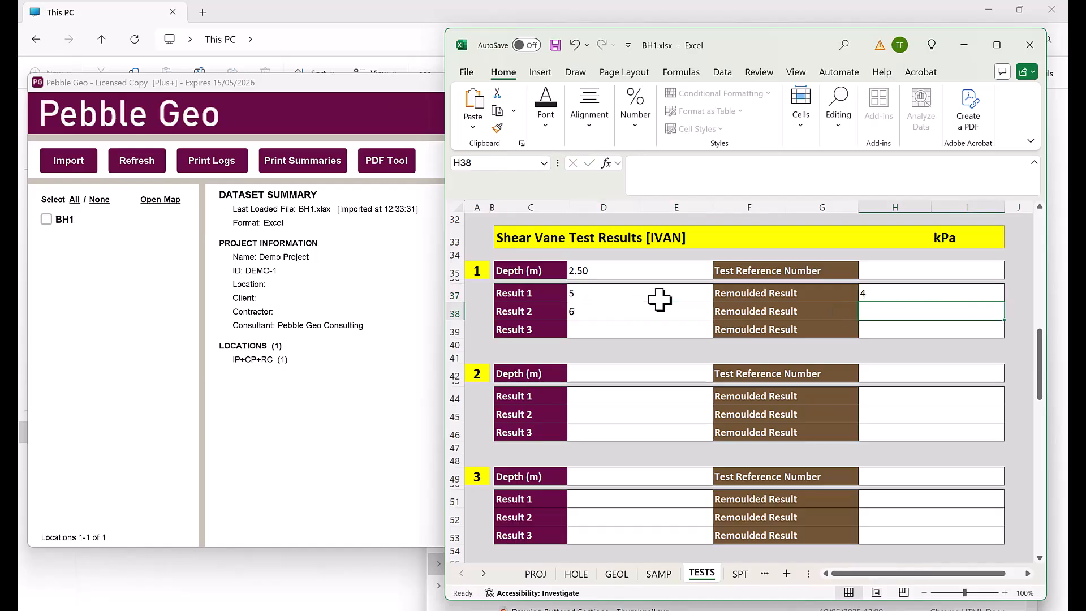
{"action": "type", "text": "5"}
{"action": "key", "text": "Return"}
{"action": "type", "text": "7"}
{"action": "key", "text": "Tab"}
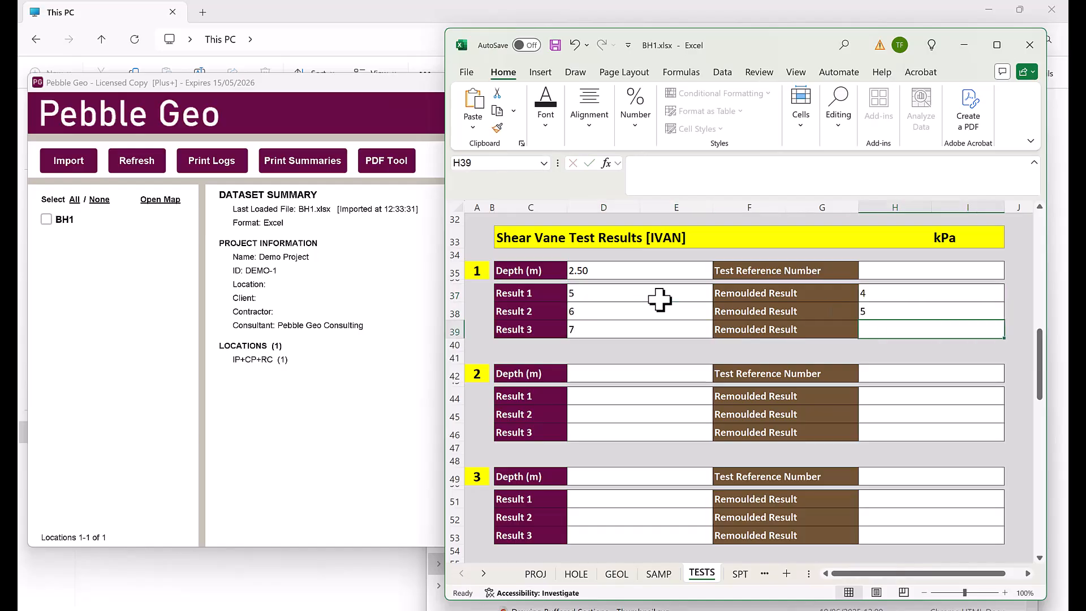
{"action": "key", "text": "Return"}
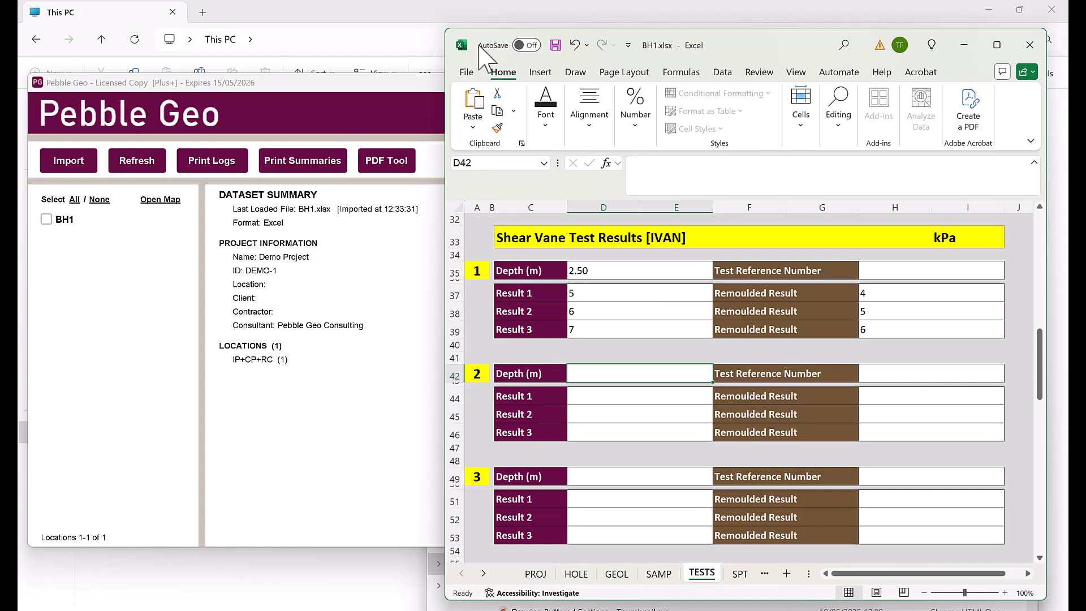
Reload the workbook in Pebble Geo and republish the log PDF, overwriting the old one
{"action": "left_click", "coordinate": [139, 161]}
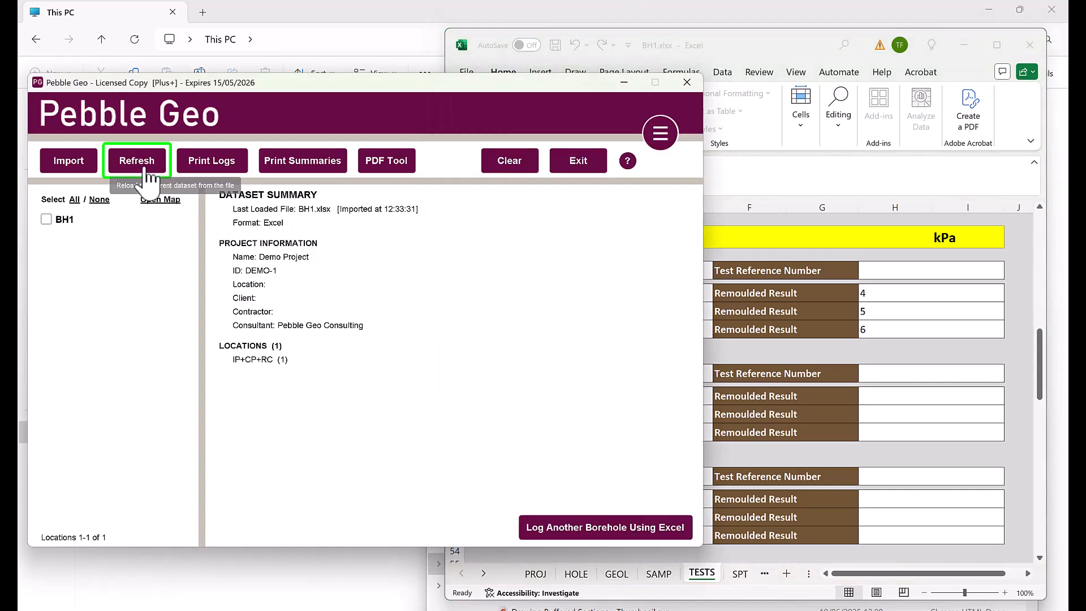
{"action": "left_click", "coordinate": [367, 335]}
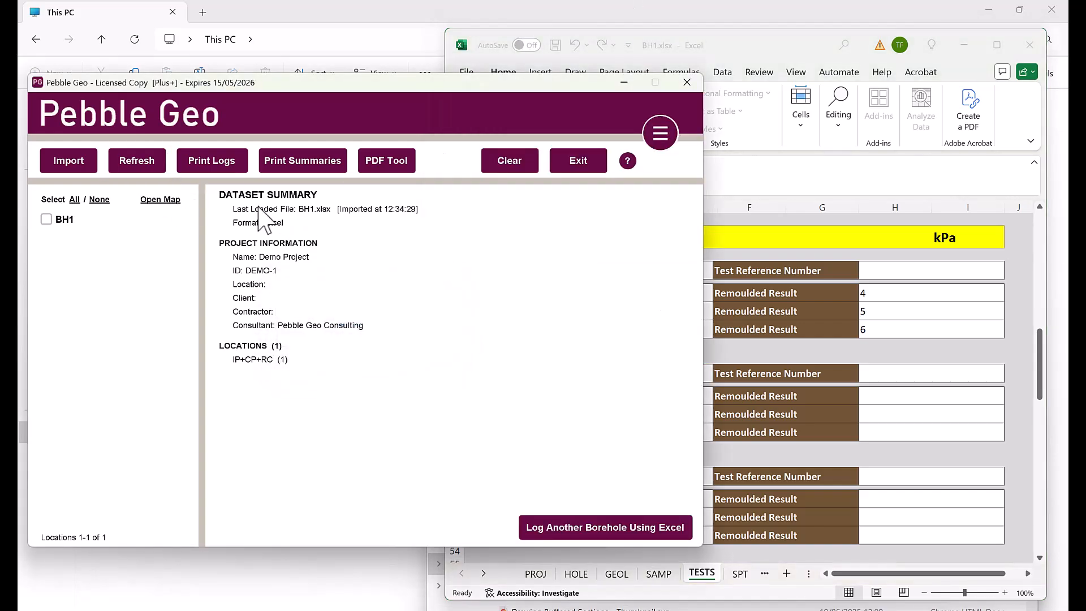
{"action": "left_click", "coordinate": [219, 163]}
{"action": "left_click", "coordinate": [635, 506]}
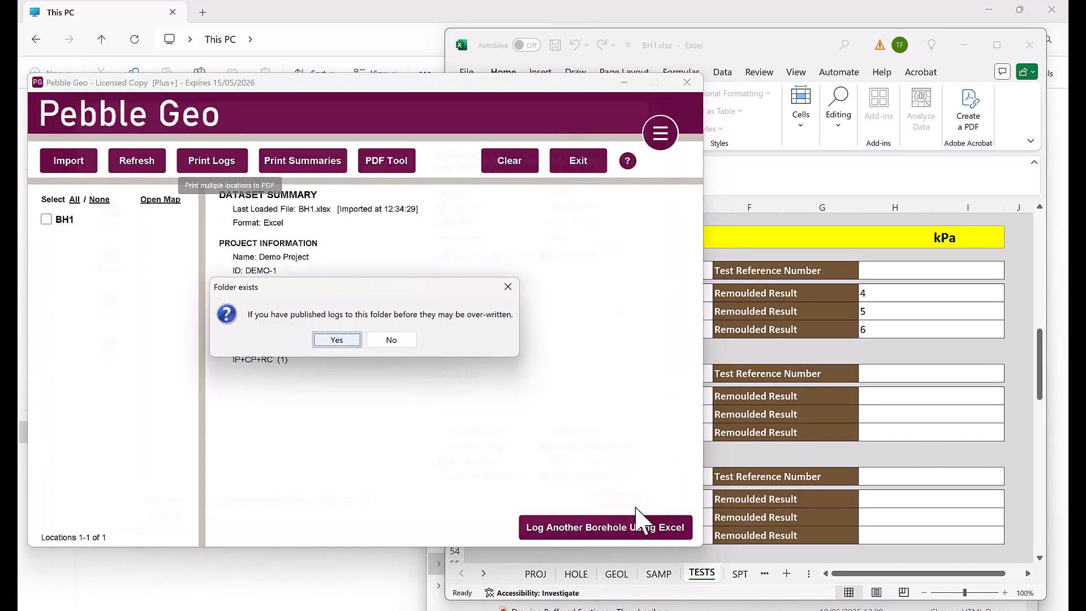
{"action": "left_click", "coordinate": [338, 340]}
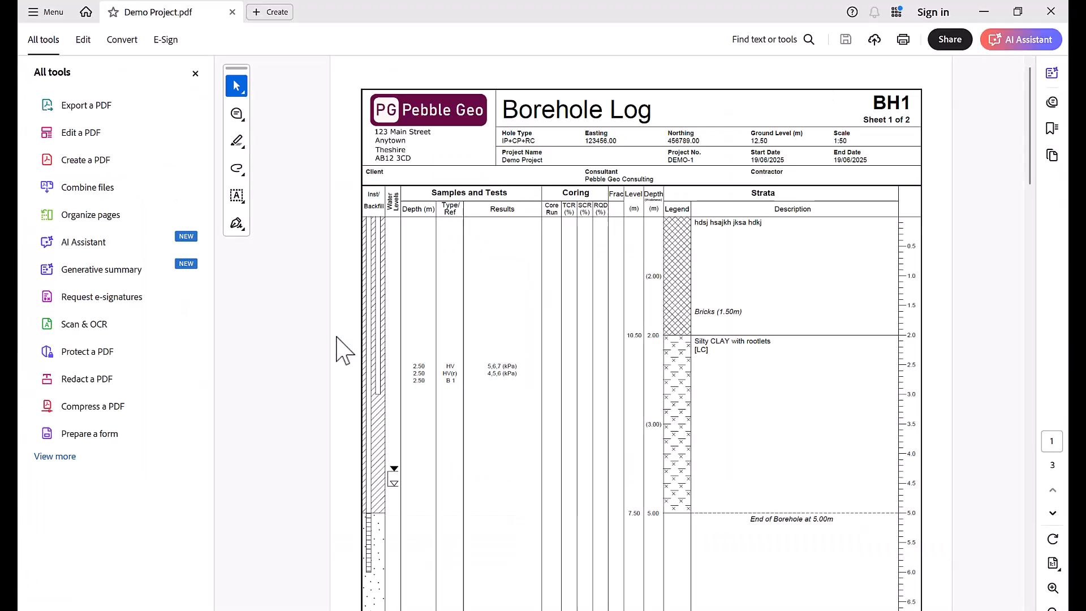
Check the new sample and shear vane entries on the BH1 log, then close it
{"action": "scroll", "coordinate": [487, 365], "scroll_direction": "down", "scroll_amount": 1}
{"action": "scroll", "coordinate": [453, 340], "scroll_direction": "up", "scroll_amount": 3}
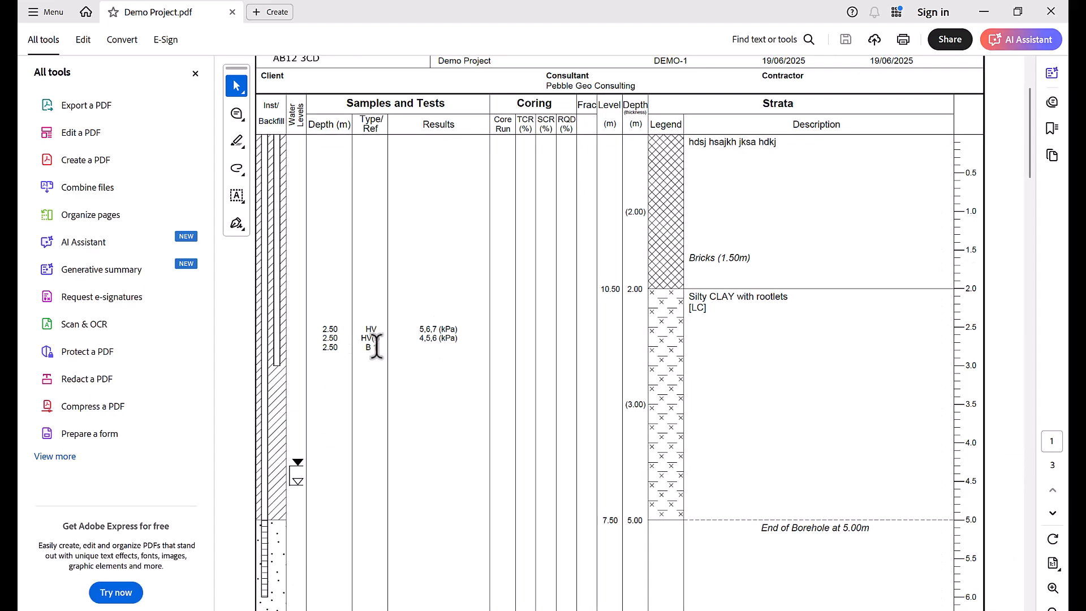
{"action": "left_click_drag", "start_coordinate": [364, 328], "coordinate": [460, 350]}
{"action": "left_click", "coordinate": [454, 302]}
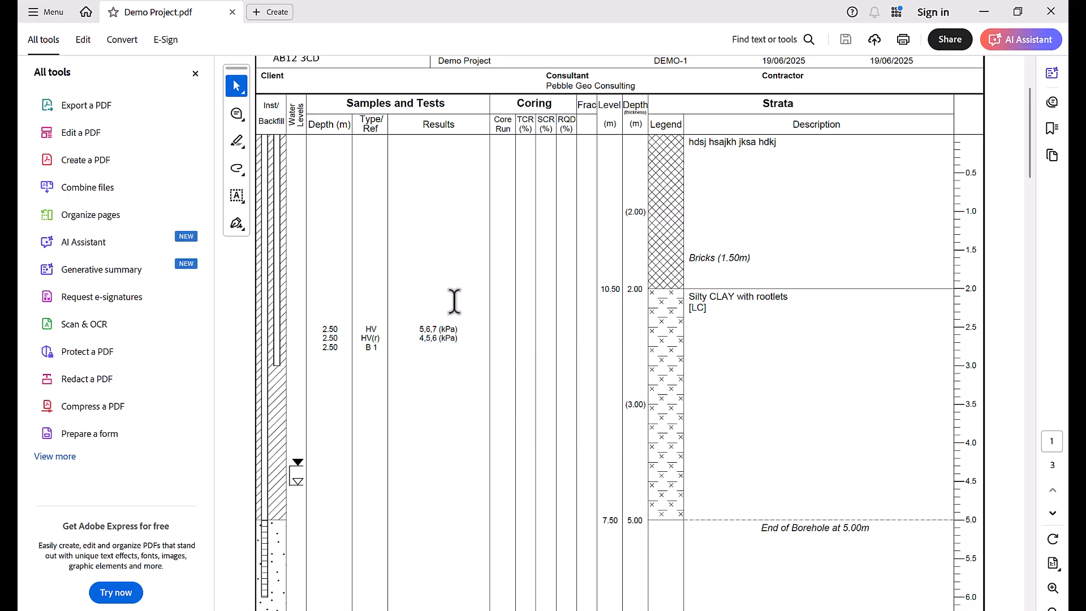
{"action": "left_click", "coordinate": [1050, 11]}
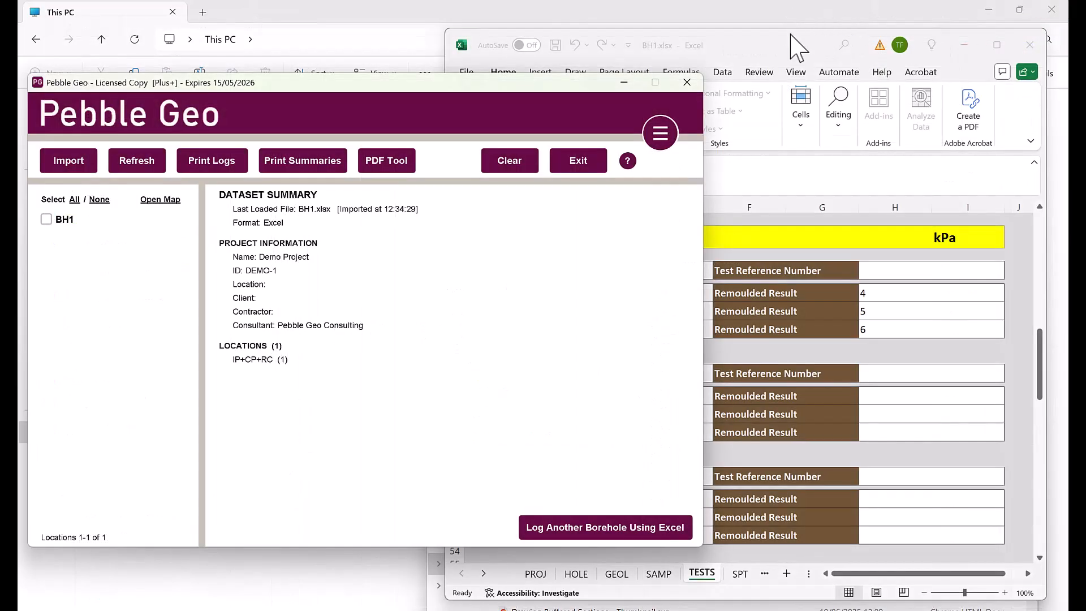
On the SPT sheet, set test 1 top to 6.20 m, water depth 4.50, energy ratio 65
{"action": "scroll", "coordinate": [877, 314], "scroll_direction": "down", "scroll_amount": 17}
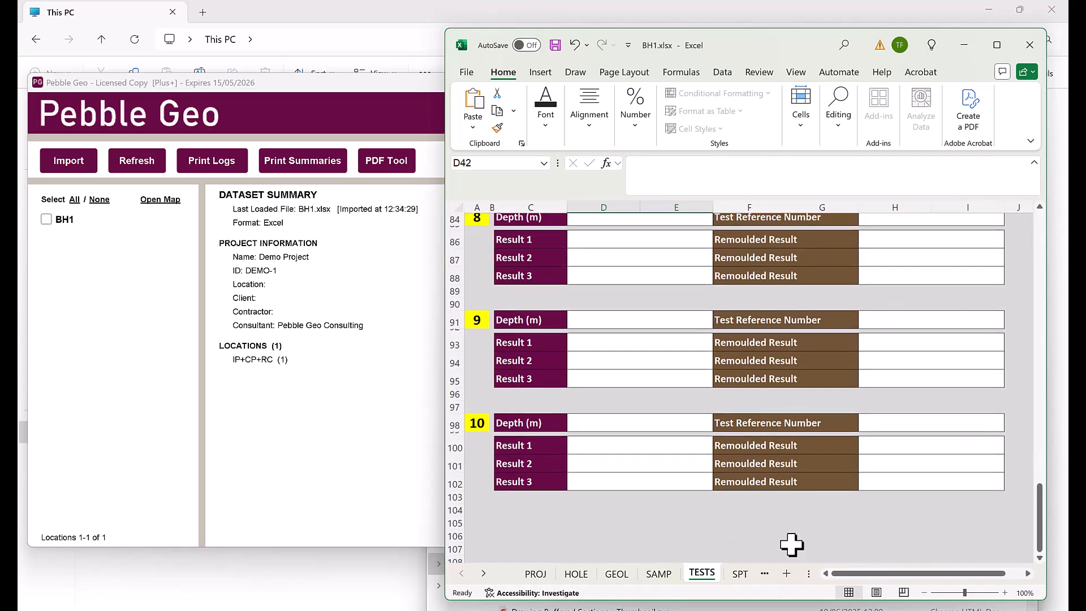
{"action": "left_click", "coordinate": [483, 574]}
{"action": "left_click", "coordinate": [483, 574]}
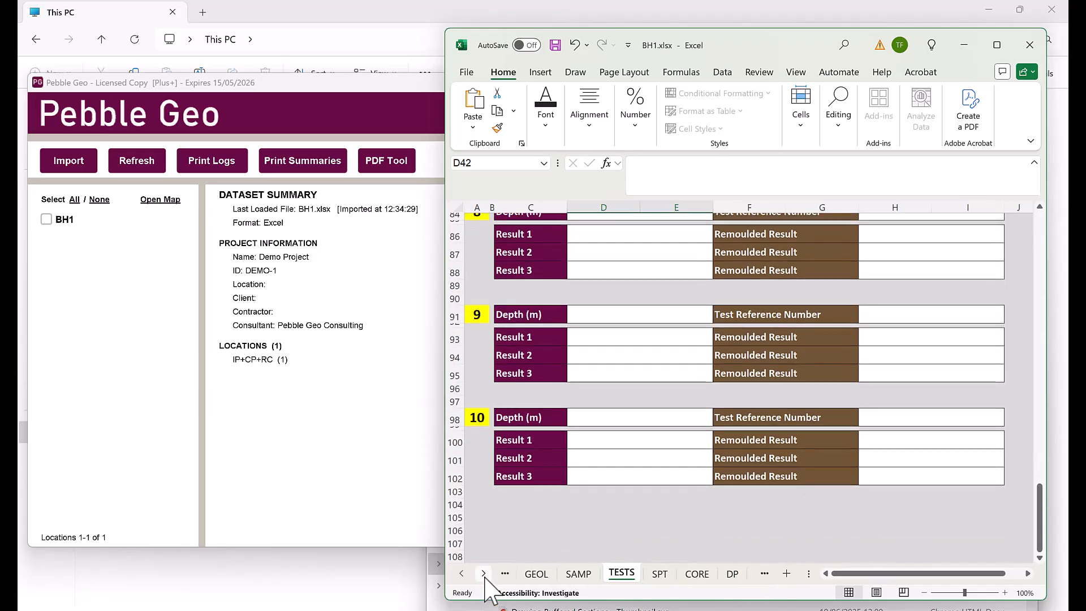
{"action": "left_click", "coordinate": [660, 573]}
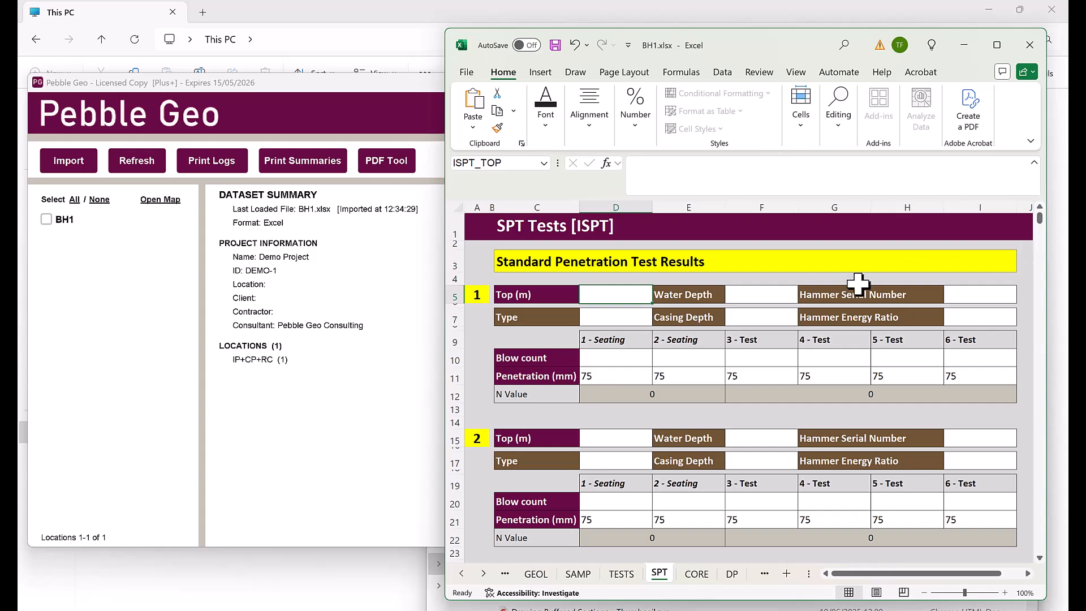
{"action": "left_click", "coordinate": [633, 295]}
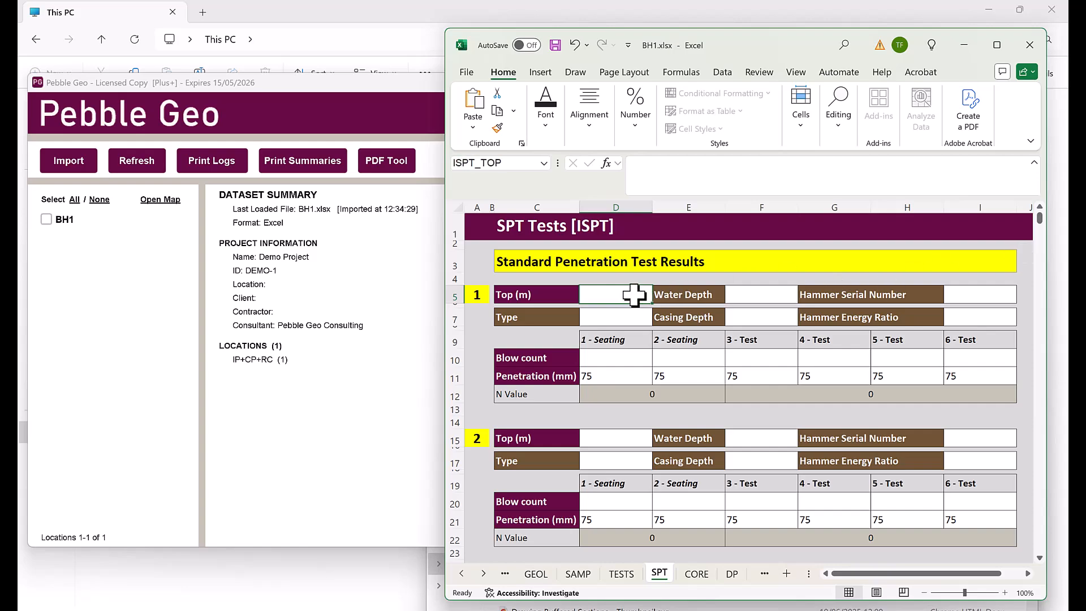
{"action": "type", "text": "6.2"}
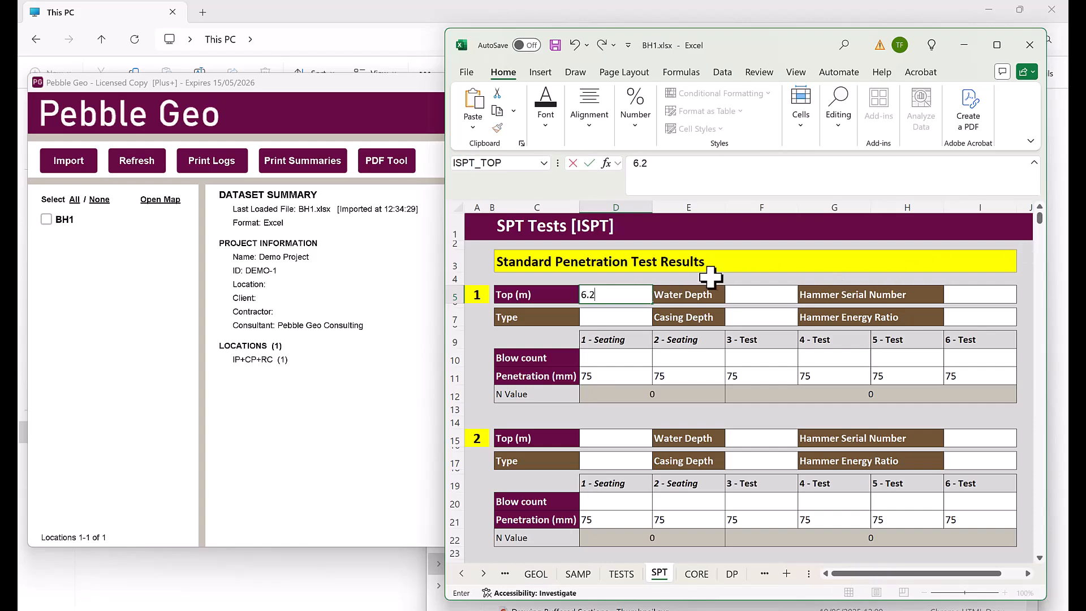
{"action": "left_click", "coordinate": [751, 293]}
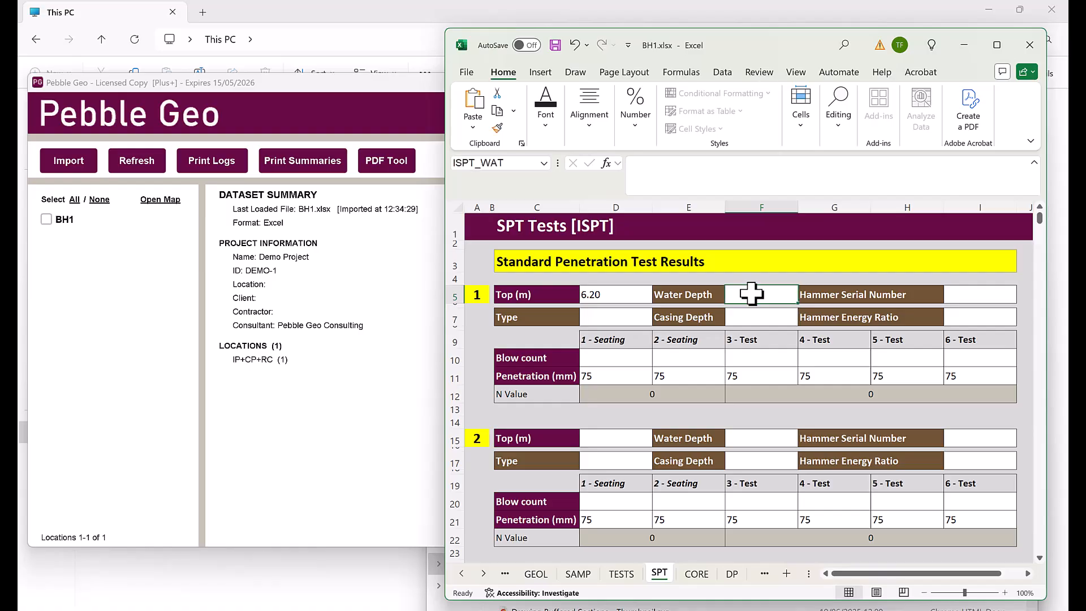
{"action": "type", "text": "4.5"}
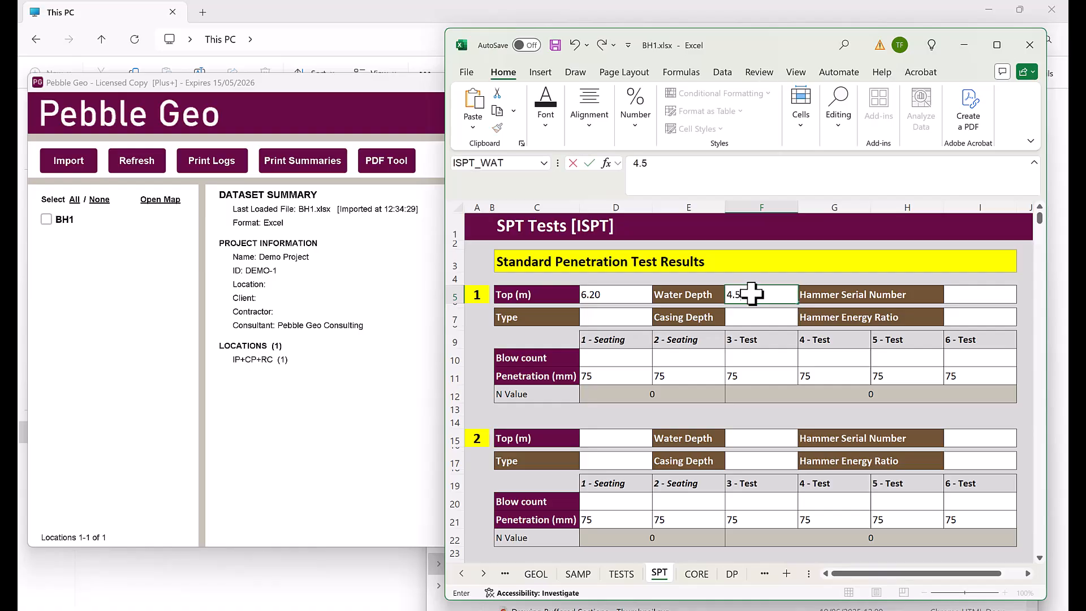
{"action": "left_click", "coordinate": [989, 318]}
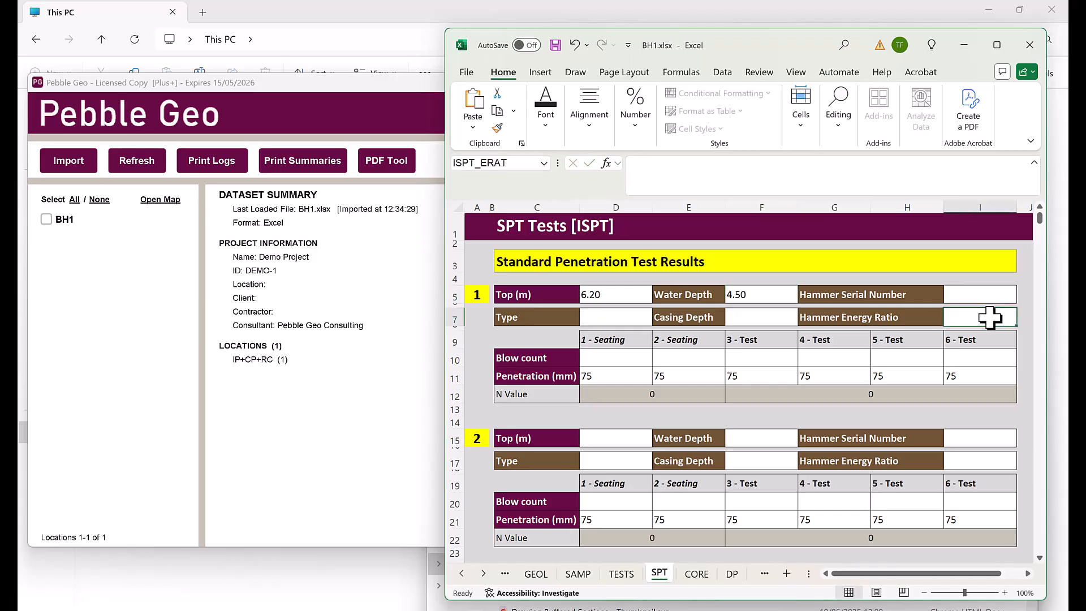
{"action": "type", "text": "65"}
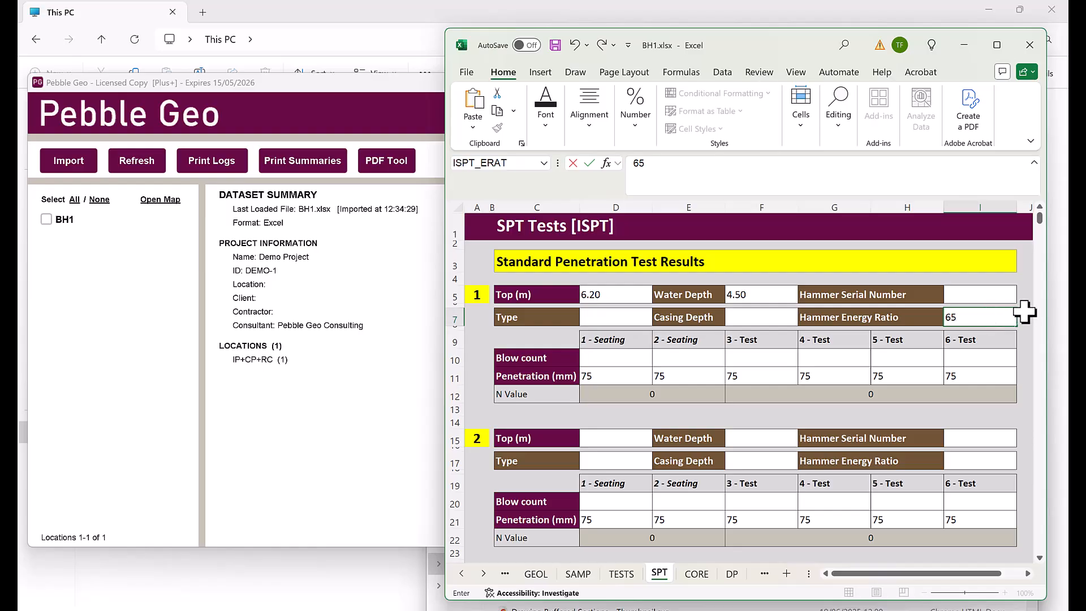
{"action": "left_click", "coordinate": [638, 356]}
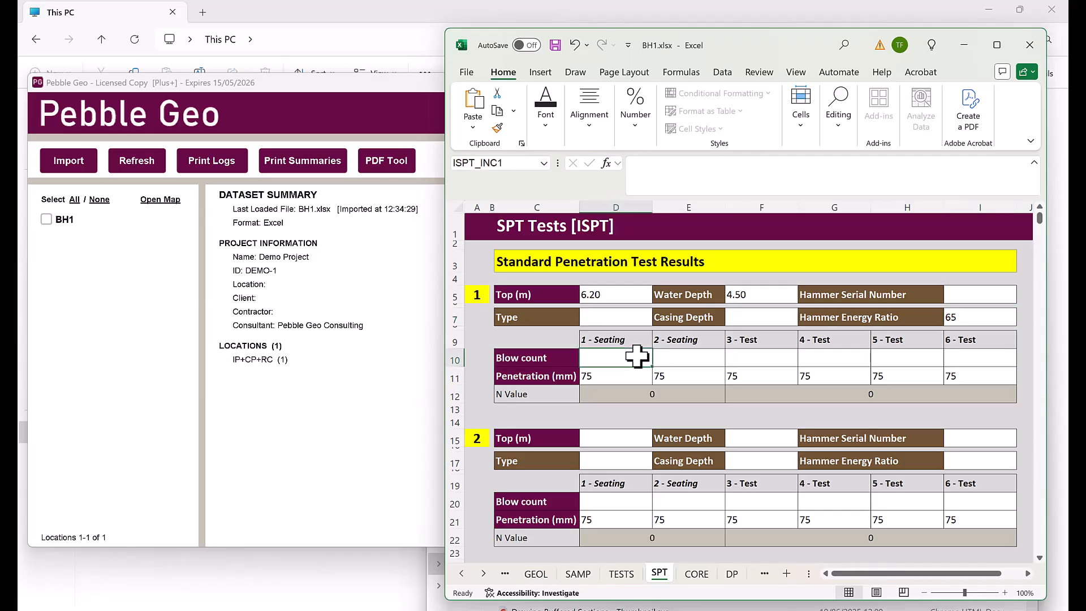
Enter test 1 blow counts 2, 5, 1, 2, 3, 4, giving N 10
{"action": "type", "text": "2"}
{"action": "key", "text": "Tab"}
{"action": "type", "text": "5"}
{"action": "key", "text": "Tab"}
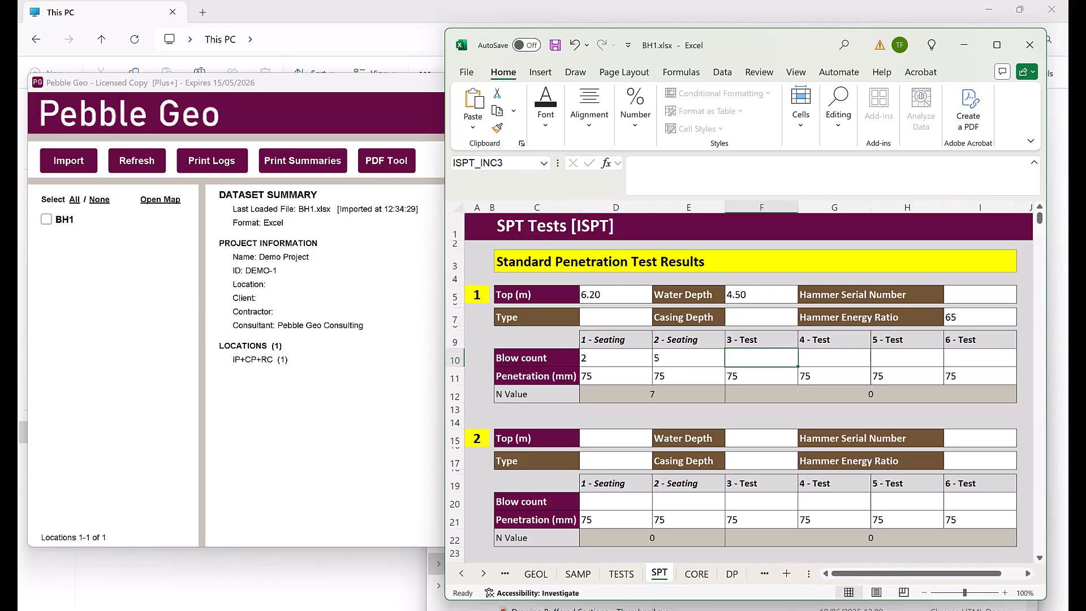
{"action": "type", "text": "1"}
{"action": "key", "text": "Tab"}
{"action": "type", "text": "2"}
{"action": "key", "text": "Tab"}
{"action": "type", "text": "3"}
{"action": "key", "text": "Tab"}
{"action": "type", "text": "4"}
{"action": "key", "text": "Return"}
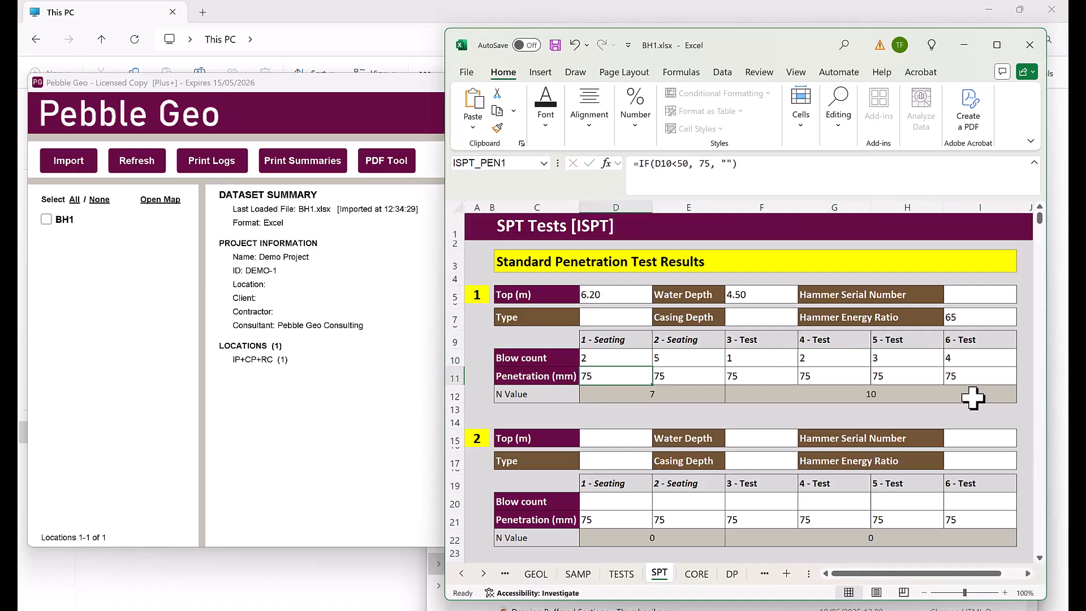
{"action": "left_click", "coordinate": [748, 374]}
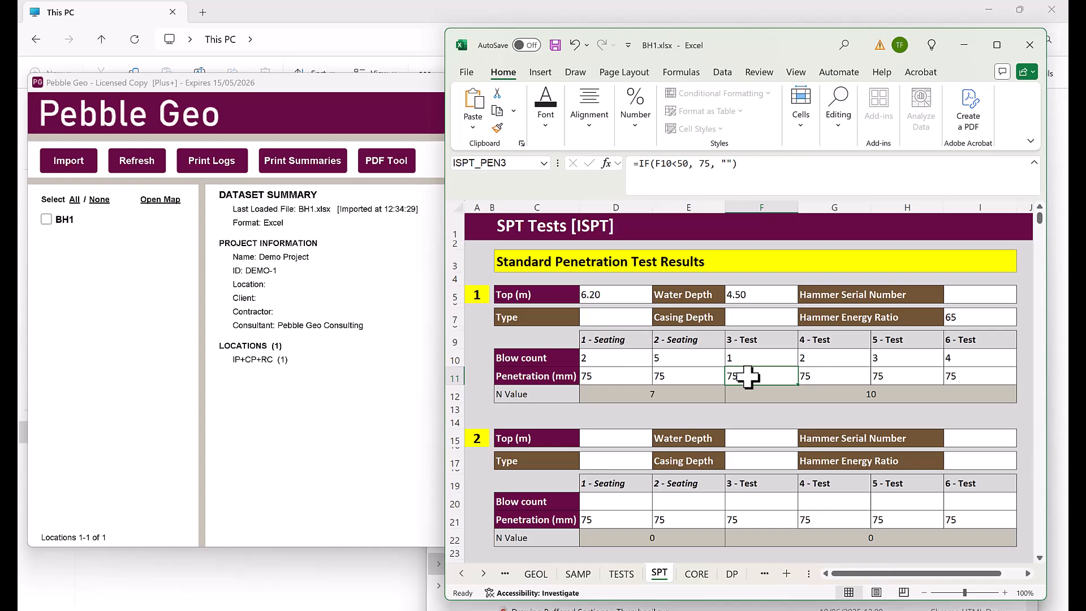
{"action": "scroll", "coordinate": [1019, 318], "scroll_direction": "down", "scroll_amount": 2}
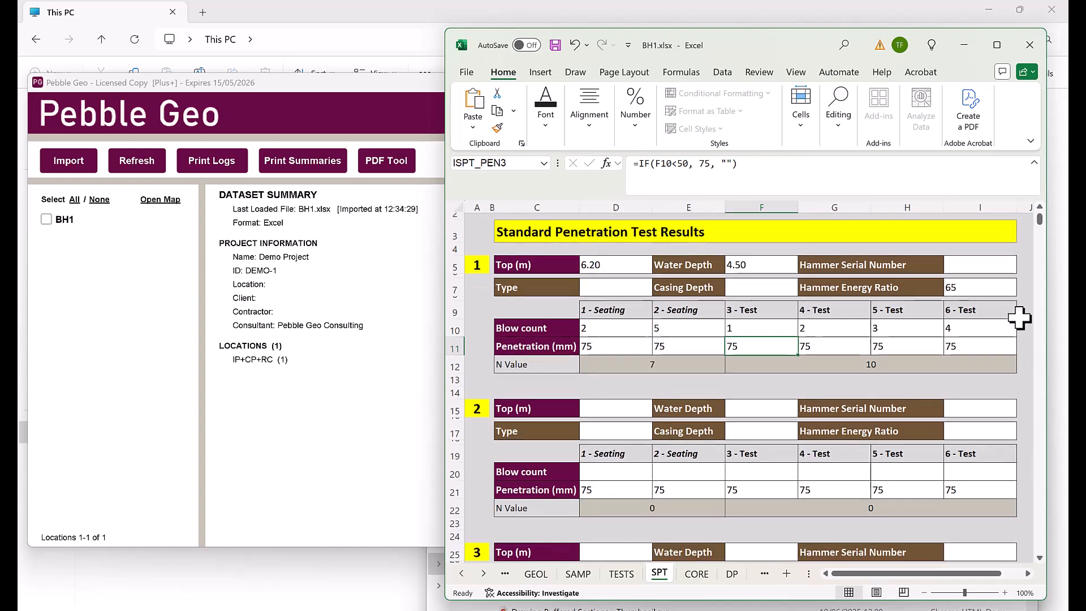
{"action": "scroll", "coordinate": [1019, 318], "scroll_direction": "down", "scroll_amount": 1}
Enter 8.40 m as the top depth of SPT test 2
{"action": "scroll", "coordinate": [1019, 317], "scroll_direction": "down", "scroll_amount": 1}
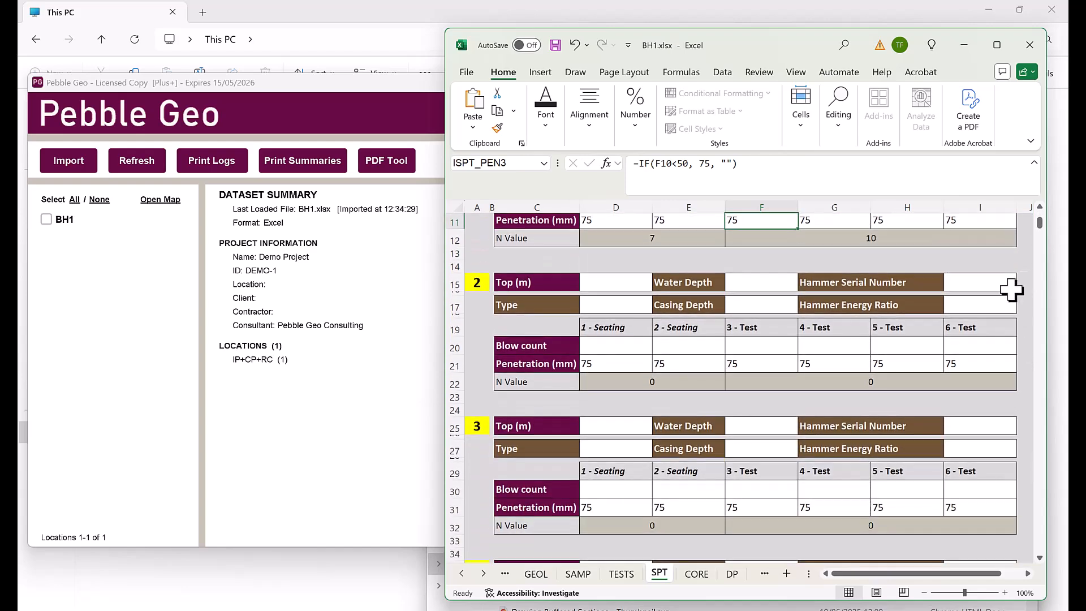
{"action": "left_click", "coordinate": [630, 278]}
{"action": "type", "text": "8.4"}
{"action": "key", "text": "Tab"}
Set the test type of both SPT tests to S - Standard
{"action": "left_click", "coordinate": [628, 303]}
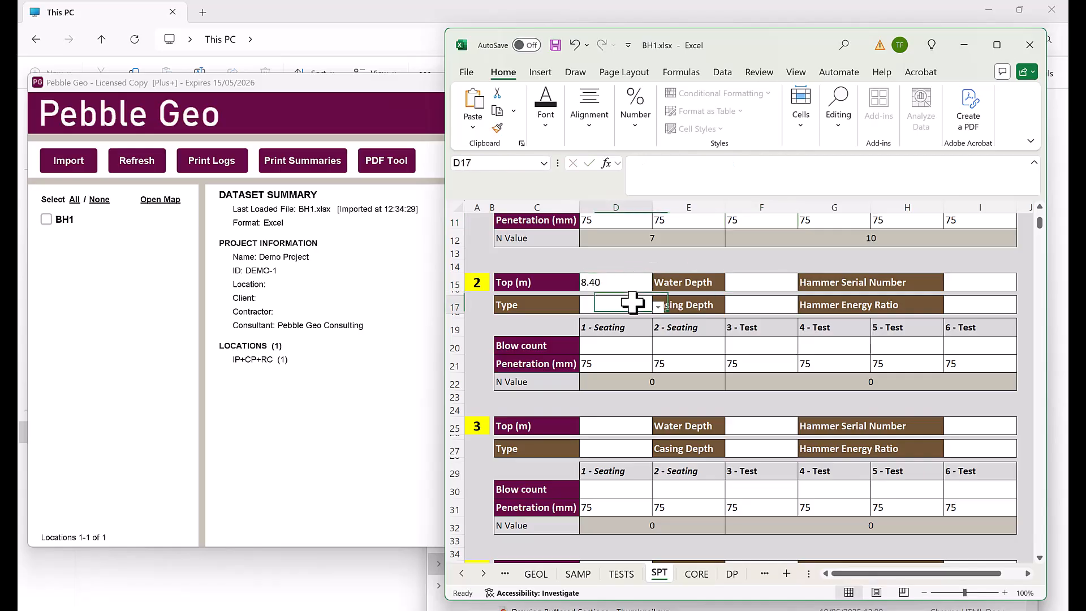
{"action": "left_click", "coordinate": [658, 306]}
{"action": "left_click", "coordinate": [616, 319]}
{"action": "scroll", "coordinate": [685, 317], "scroll_direction": "up", "scroll_amount": 3}
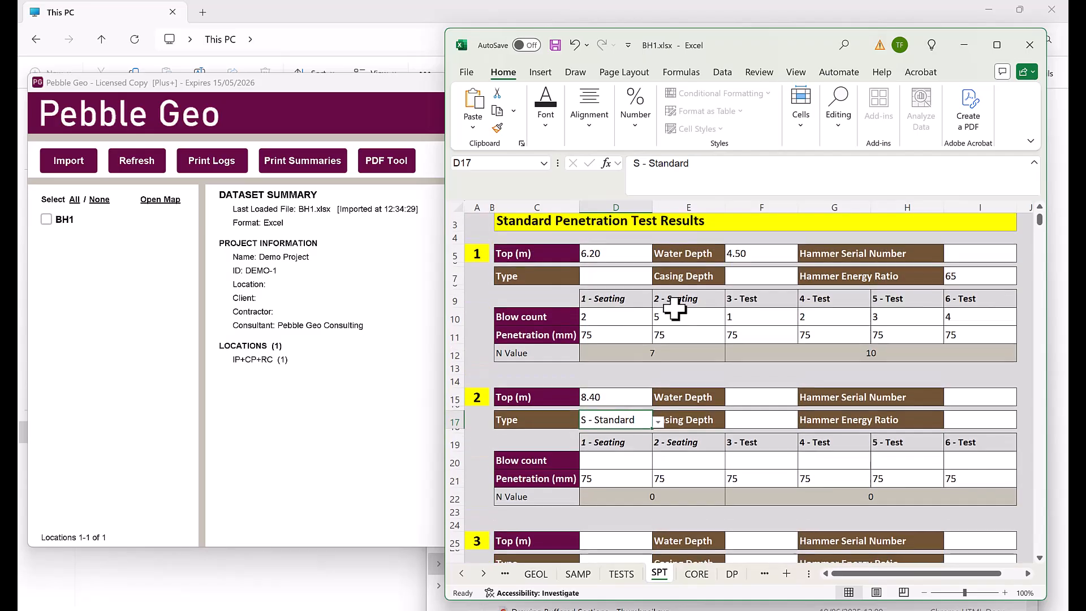
{"action": "left_click", "coordinate": [637, 278]}
{"action": "left_click", "coordinate": [658, 280]}
{"action": "left_click", "coordinate": [611, 294]}
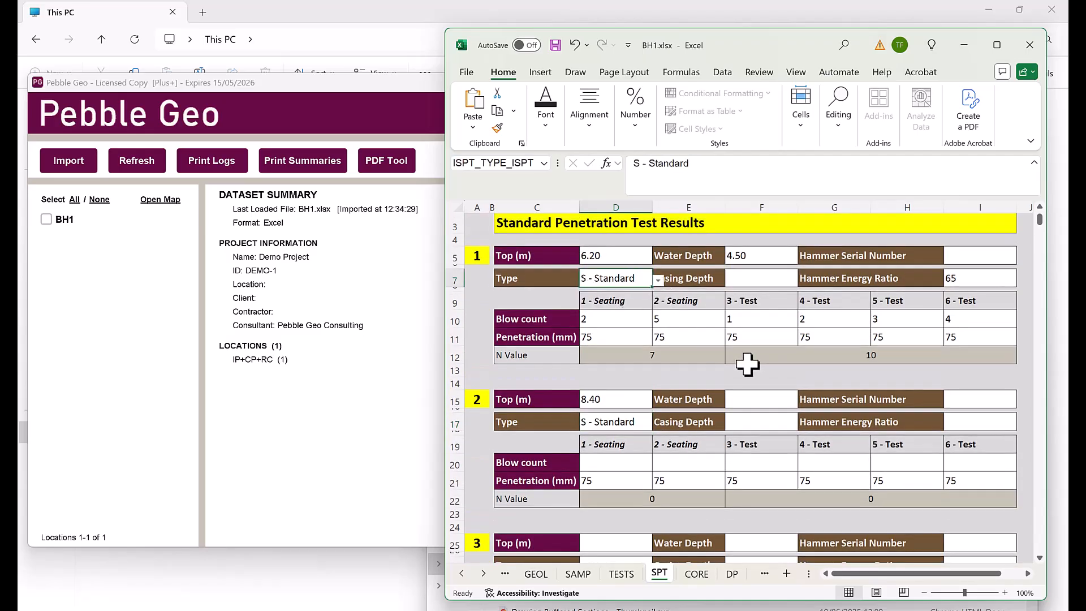
Record test 2 blow counts 5, 5, 10, 20, 20 with 35 mm final penetration
{"action": "scroll", "coordinate": [713, 348], "scroll_direction": "down", "scroll_amount": 3}
{"action": "left_click", "coordinate": [615, 345]}
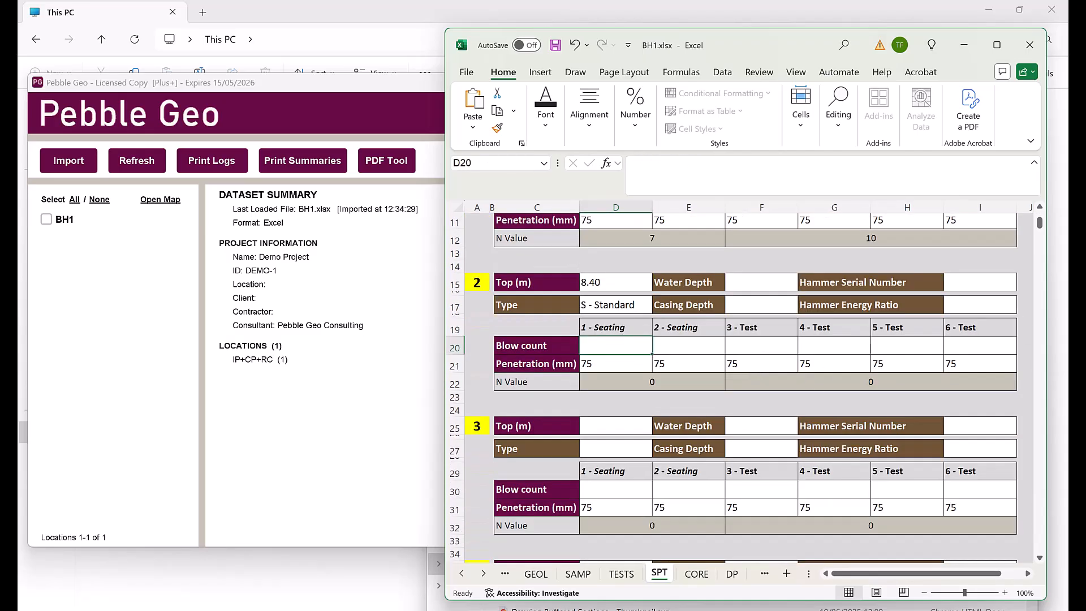
{"action": "type", "text": "5"}
{"action": "key", "text": "Tab"}
{"action": "type", "text": "5"}
{"action": "key", "text": "Tab"}
{"action": "type", "text": "10"}
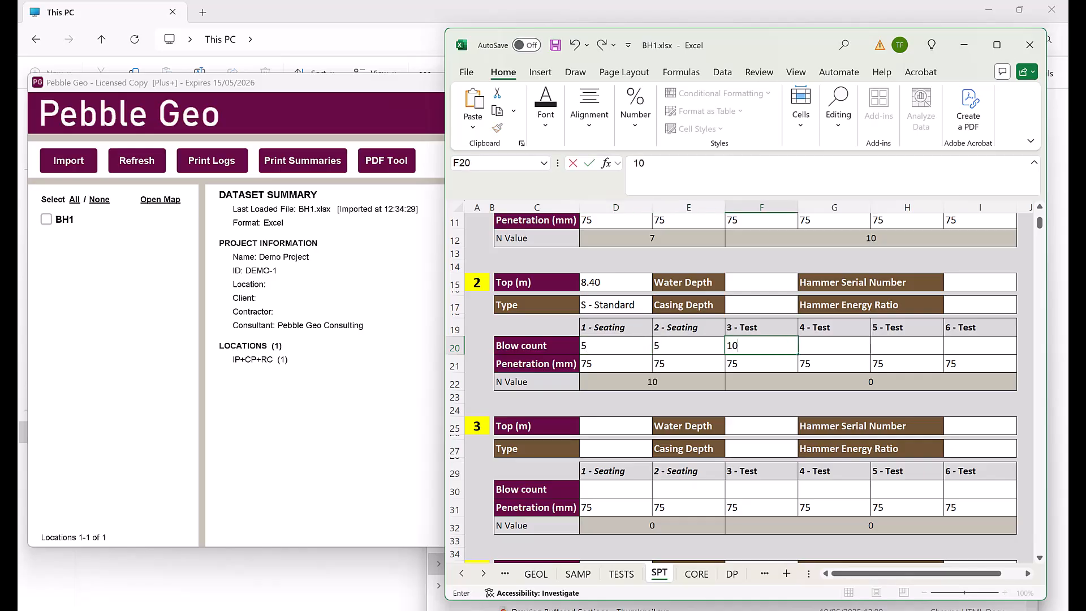
{"action": "key", "text": "Tab"}
{"action": "type", "text": "20"}
{"action": "key", "text": "Tab"}
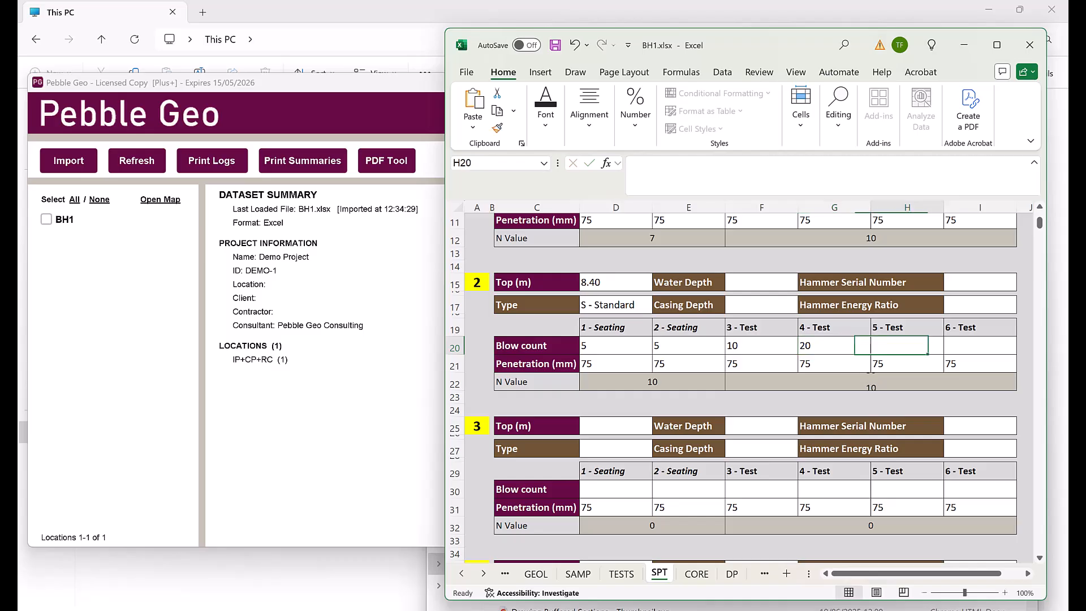
{"action": "type", "text": "20"}
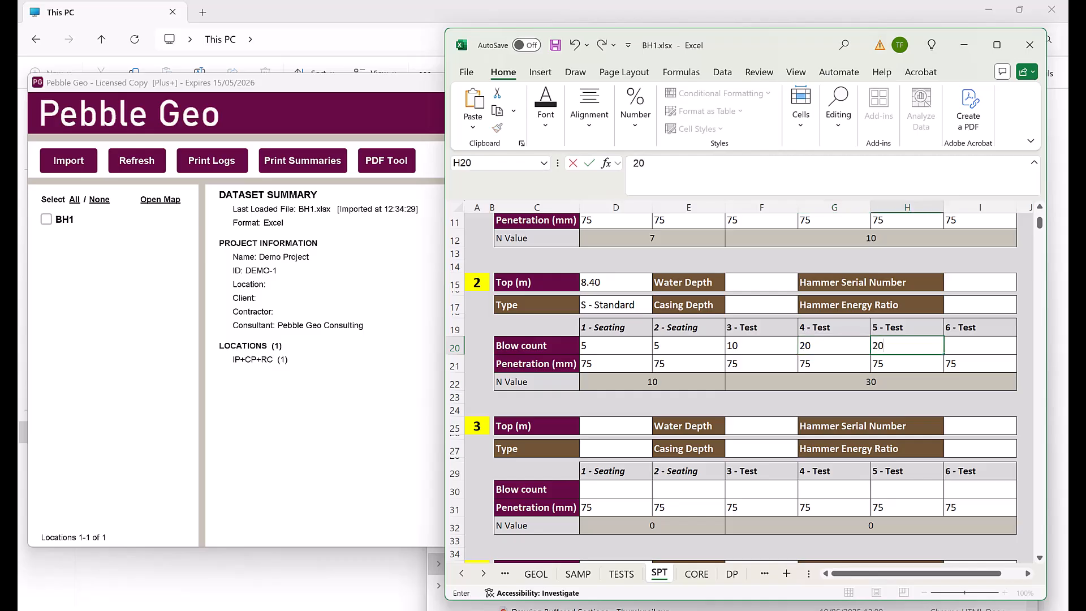
{"action": "left_click", "coordinate": [977, 345]}
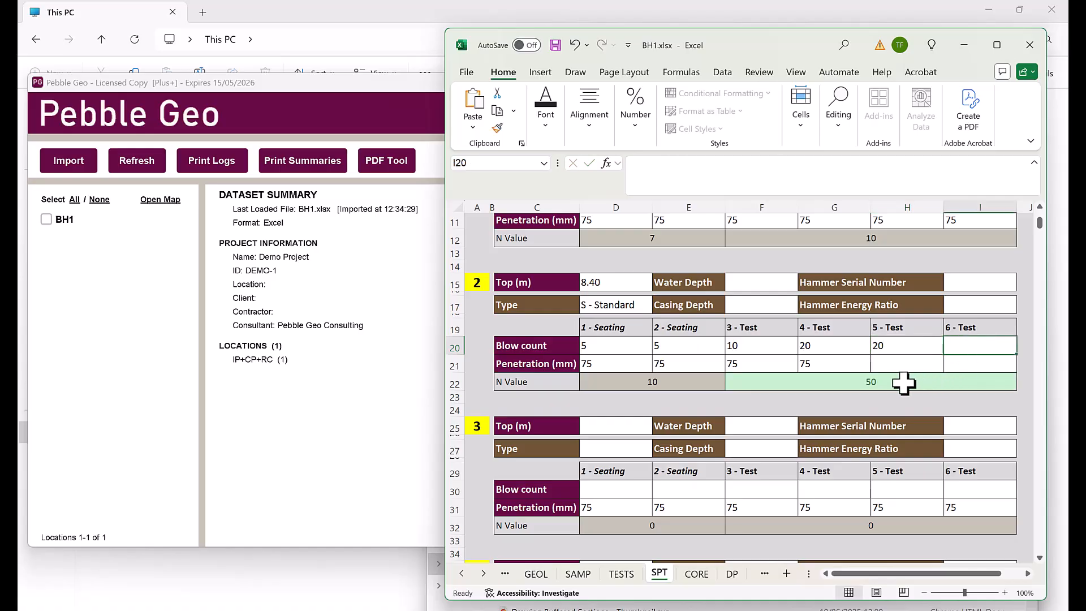
{"action": "left_click", "coordinate": [912, 346]}
{"action": "type", "text": "21"}
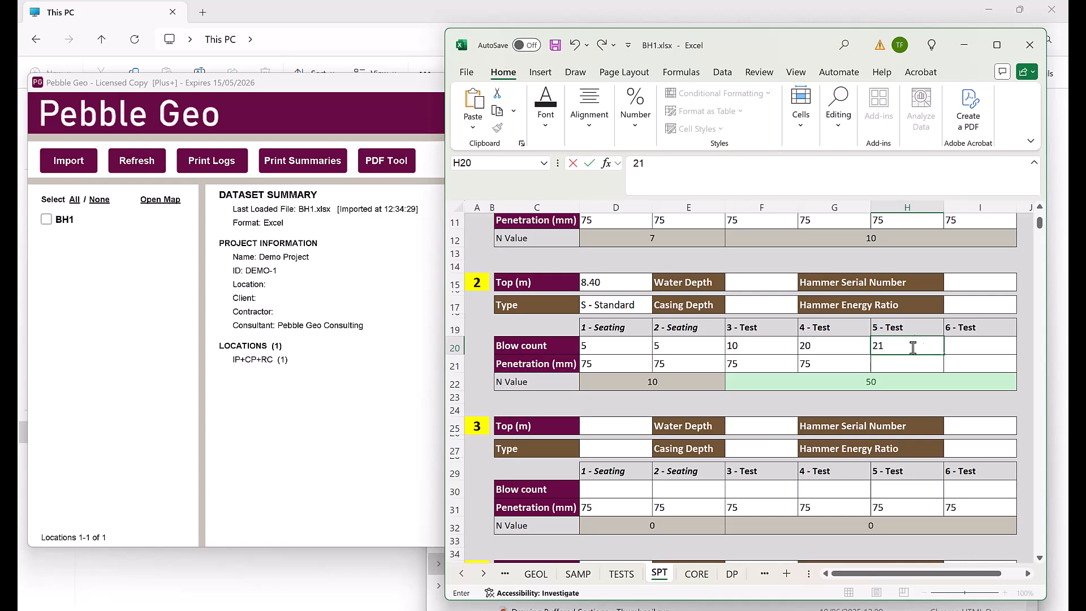
{"action": "left_click", "coordinate": [972, 347]}
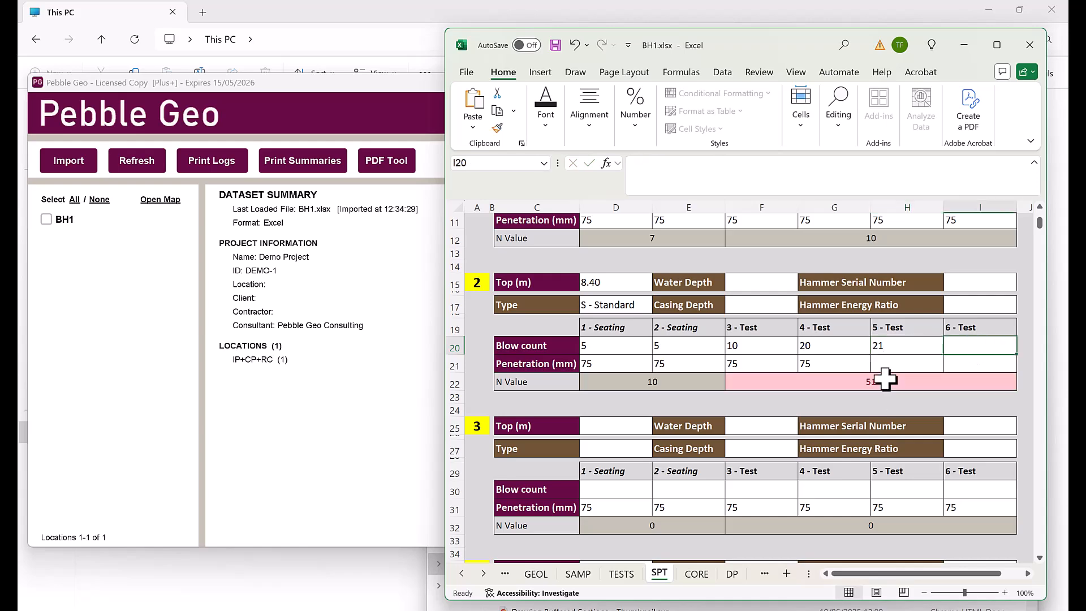
{"action": "left_click", "coordinate": [896, 348]}
{"action": "type", "text": "20"}
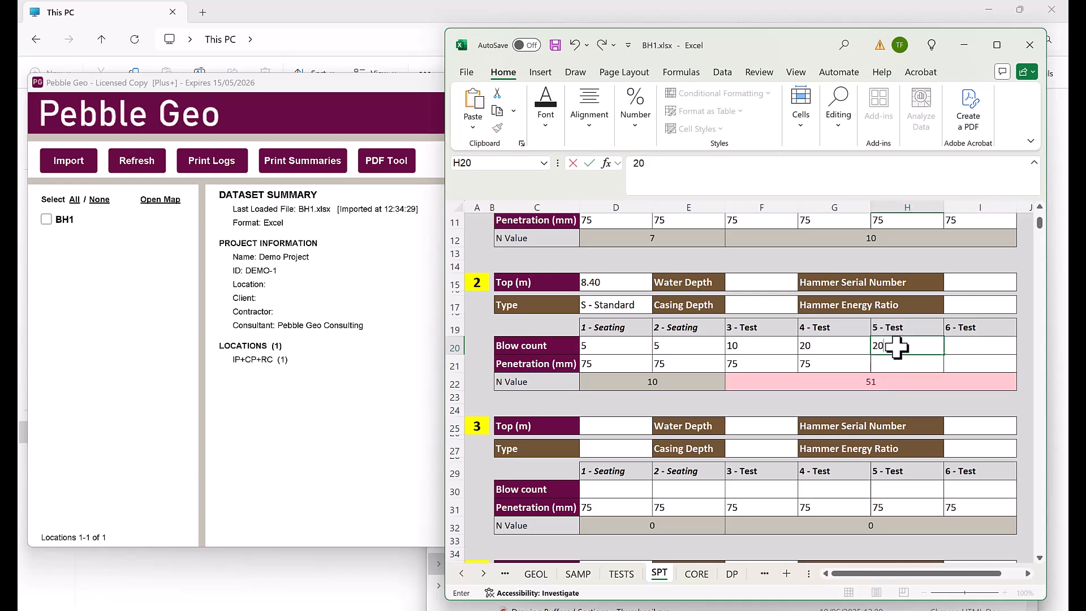
{"action": "key", "text": "Return"}
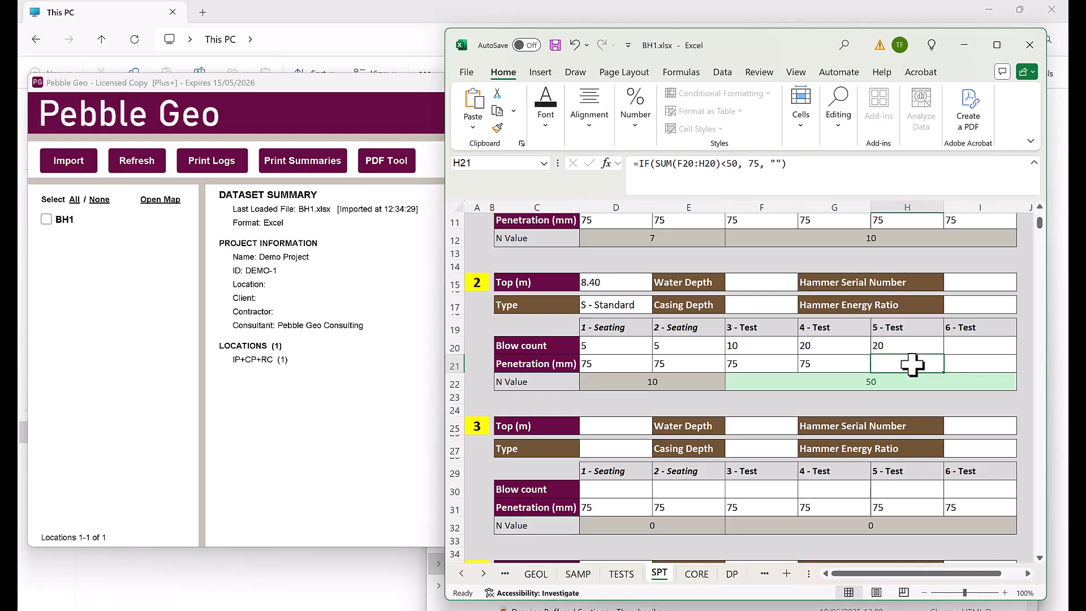
{"action": "type", "text": "35"}
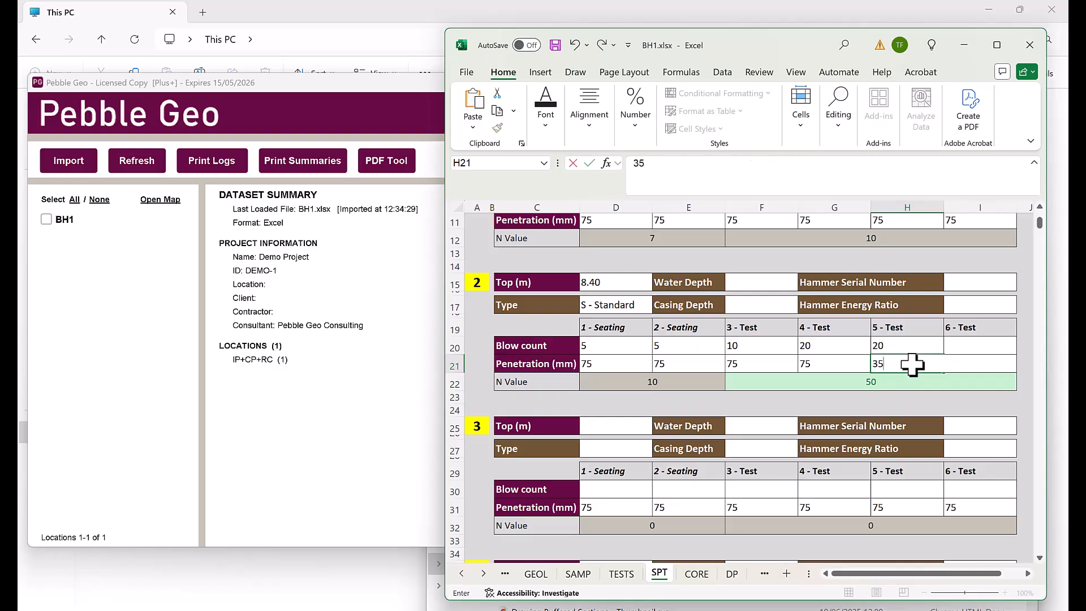
{"action": "left_click", "coordinate": [963, 344]}
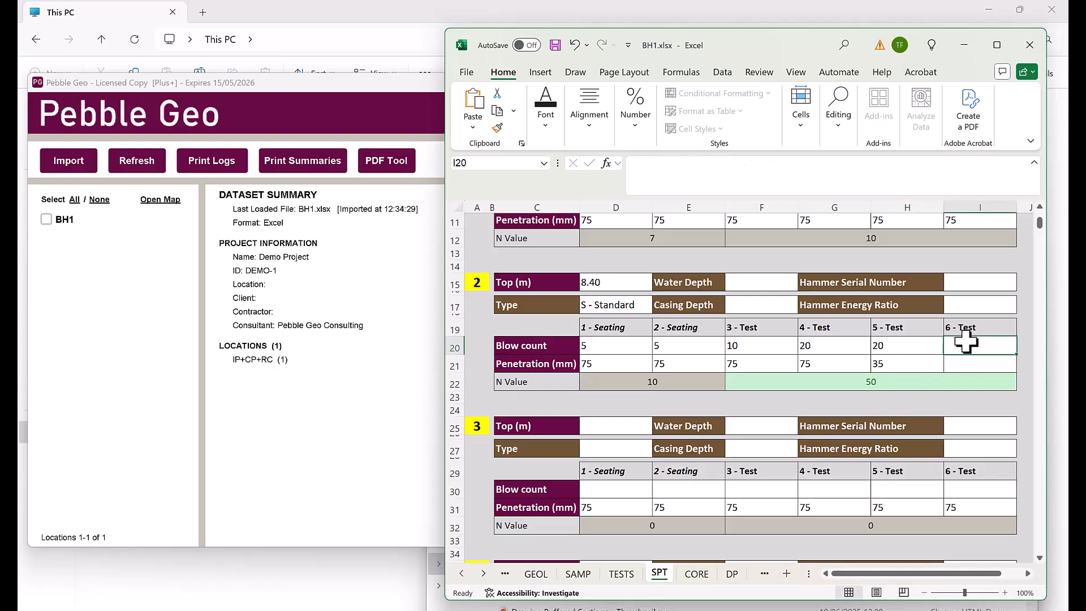
Save the workbook, reload it in Pebble Geo and republish the logs to the existing folder
{"action": "left_click", "coordinate": [556, 45]}
{"action": "left_click", "coordinate": [305, 107]}
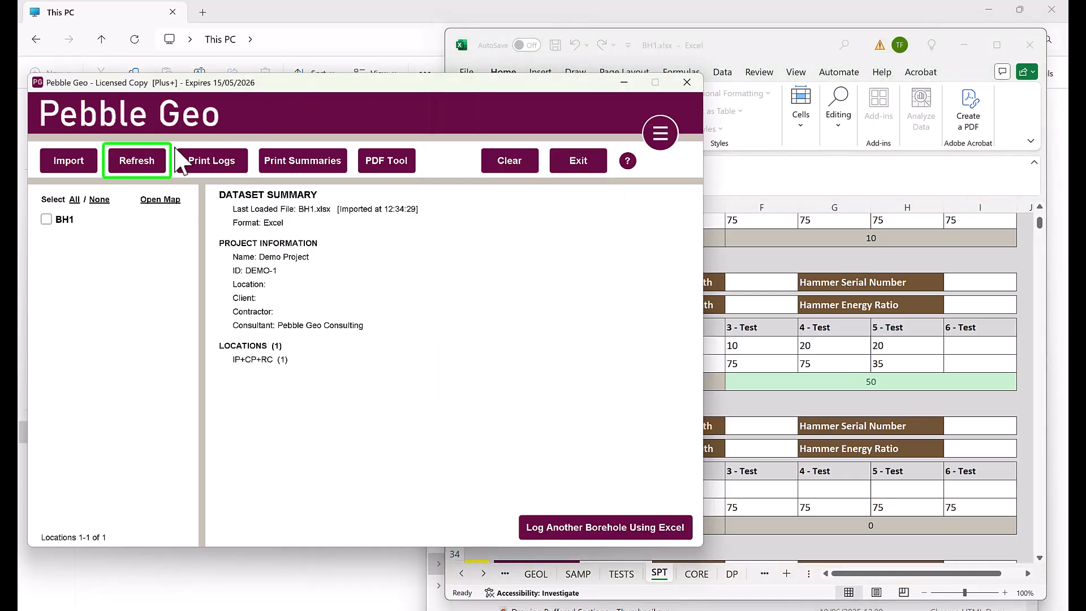
{"action": "left_click", "coordinate": [150, 164]}
{"action": "left_click", "coordinate": [376, 336]}
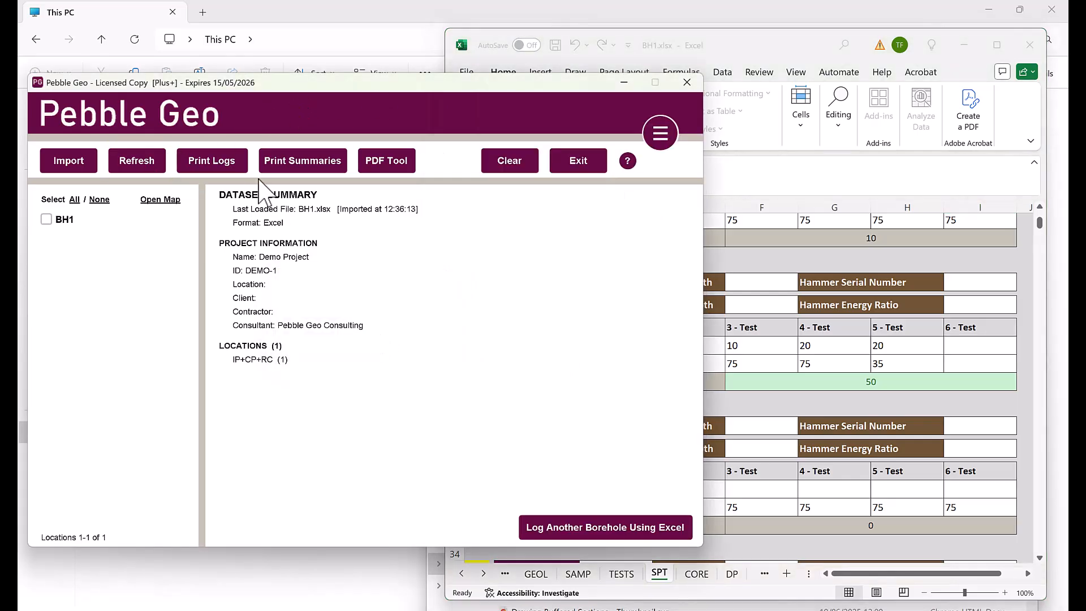
{"action": "left_click", "coordinate": [226, 165]}
{"action": "left_click", "coordinate": [632, 510]}
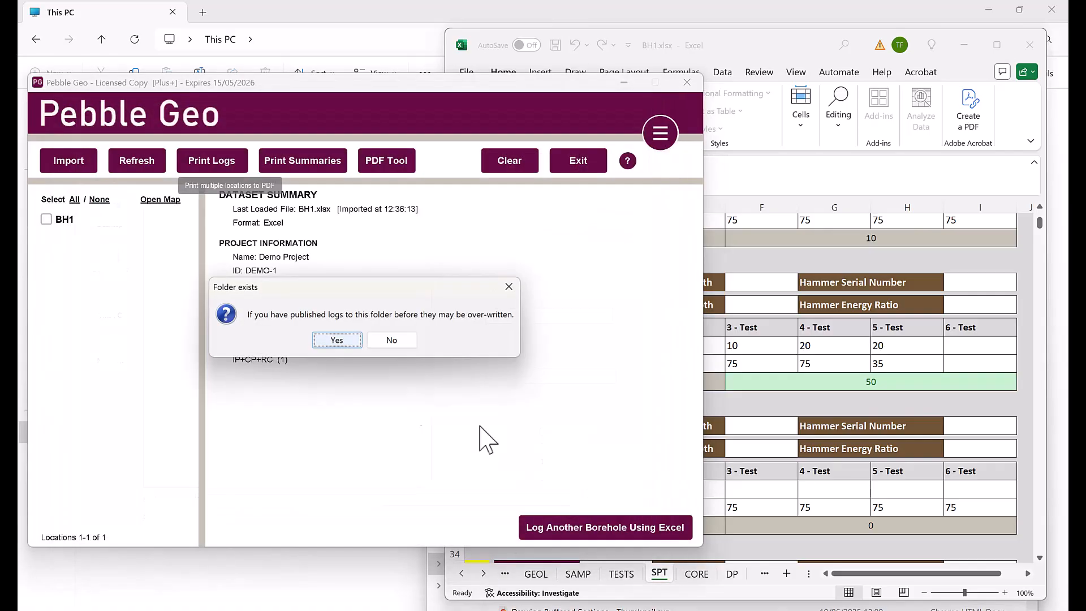
{"action": "left_click", "coordinate": [337, 341]}
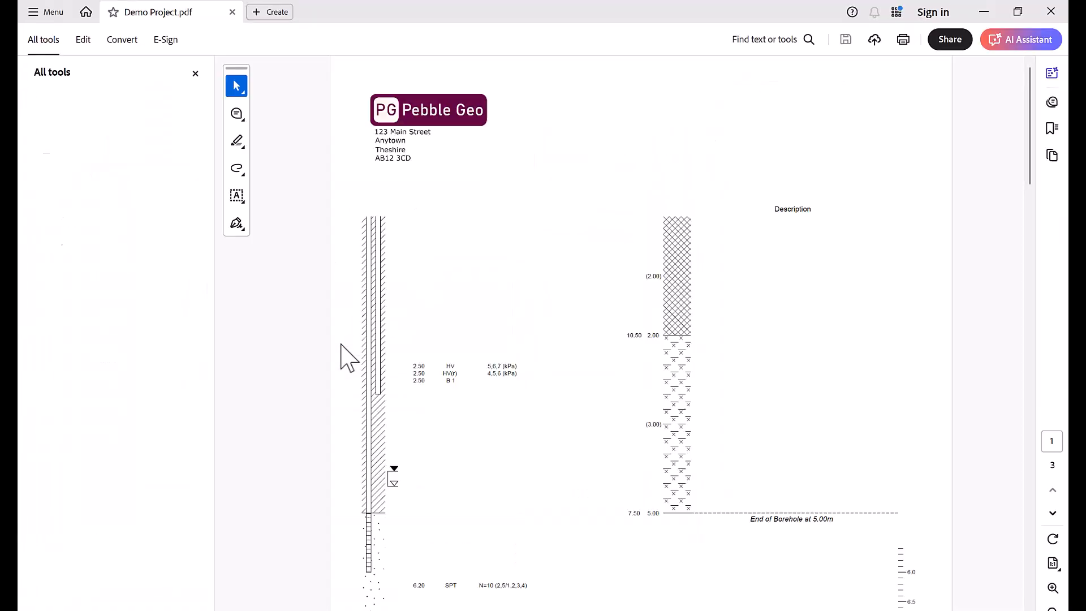
Select the N=10 SPT result on the log and try an AI Assistant definition
{"action": "scroll", "coordinate": [531, 399], "scroll_direction": "down", "scroll_amount": 5}
{"action": "scroll", "coordinate": [504, 499], "scroll_direction": "up", "scroll_amount": 2}
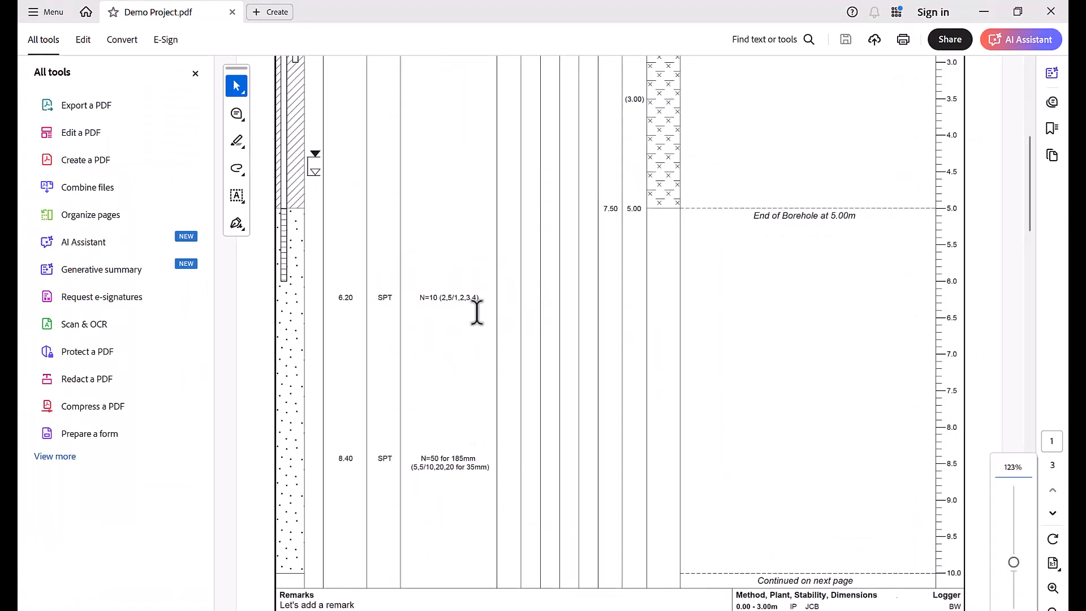
{"action": "left_click_drag", "start_coordinate": [408, 297], "coordinate": [444, 297]}
{"action": "left_click", "coordinate": [448, 367]}
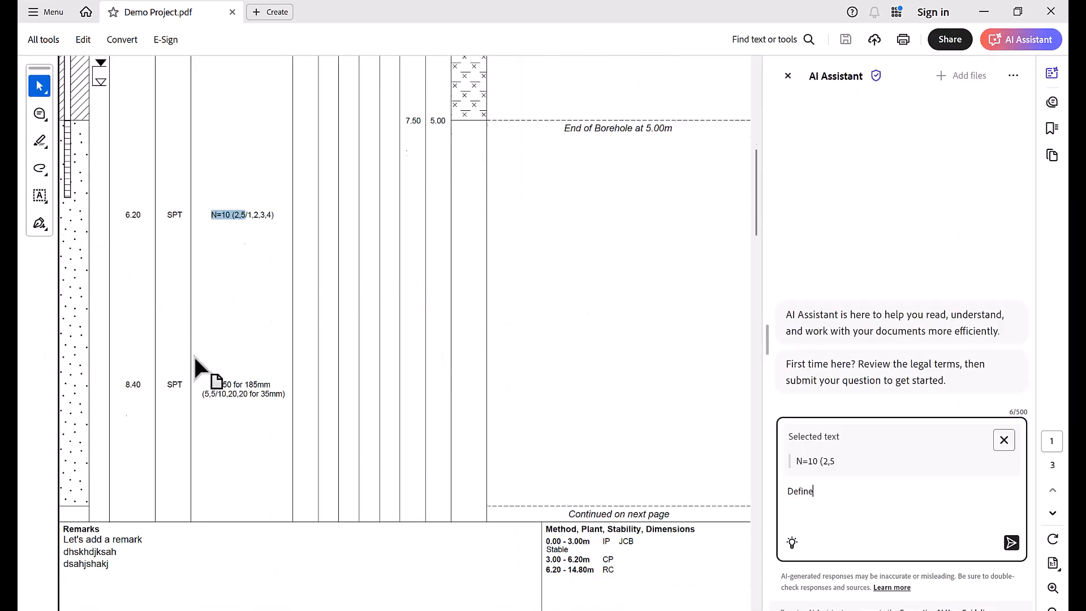
{"action": "left_click", "coordinate": [788, 76]}
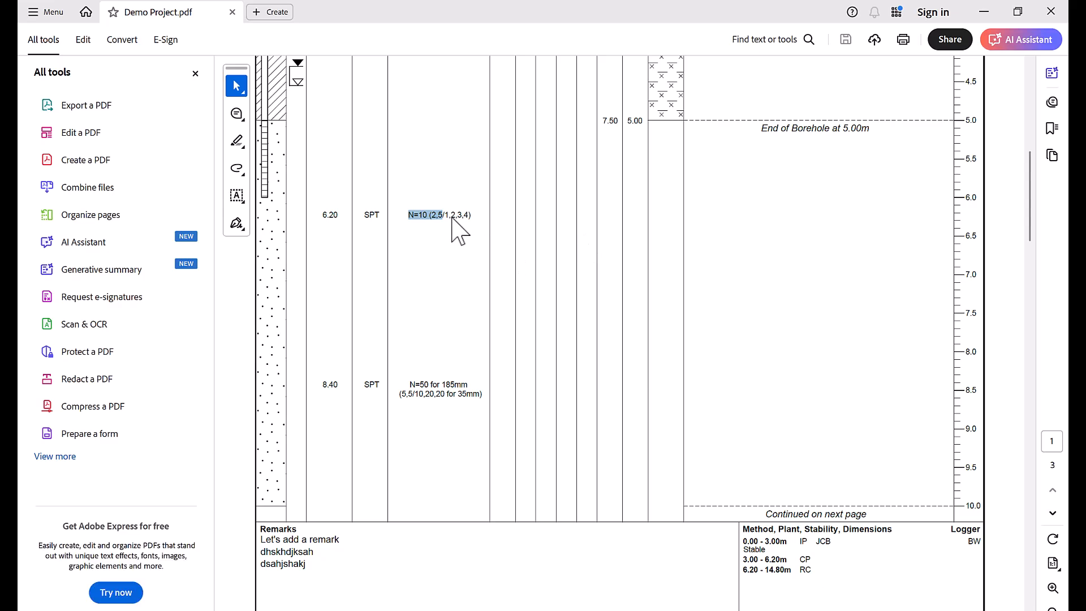
{"action": "left_click", "coordinate": [458, 443]}
Check the N=50 SPT result on the log, then close Acrobat
{"action": "scroll", "coordinate": [457, 439], "scroll_direction": "up", "scroll_amount": 2}
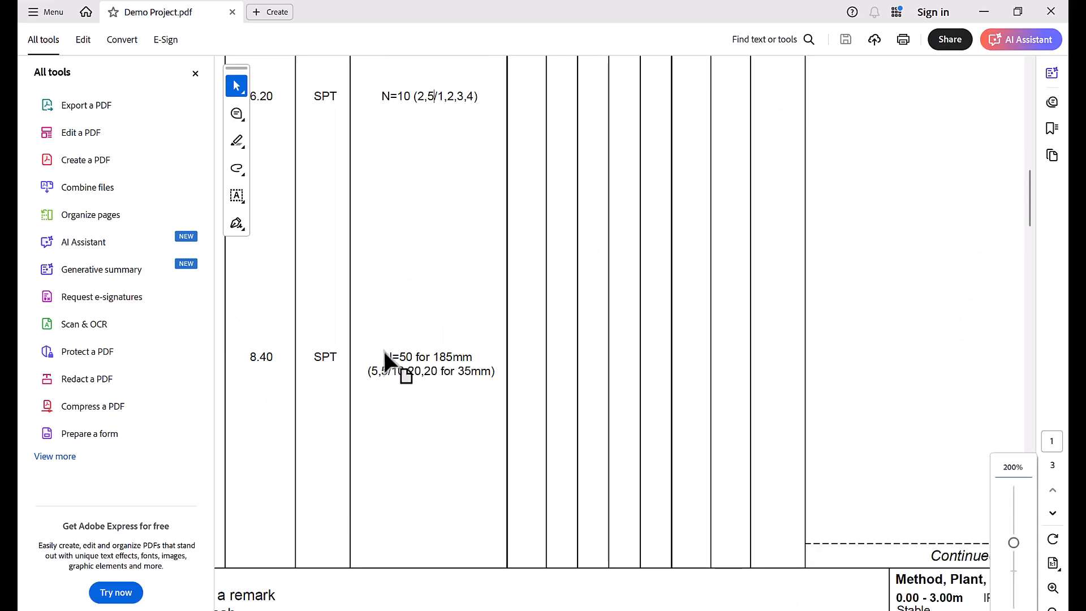
{"action": "double_click", "coordinate": [468, 371]}
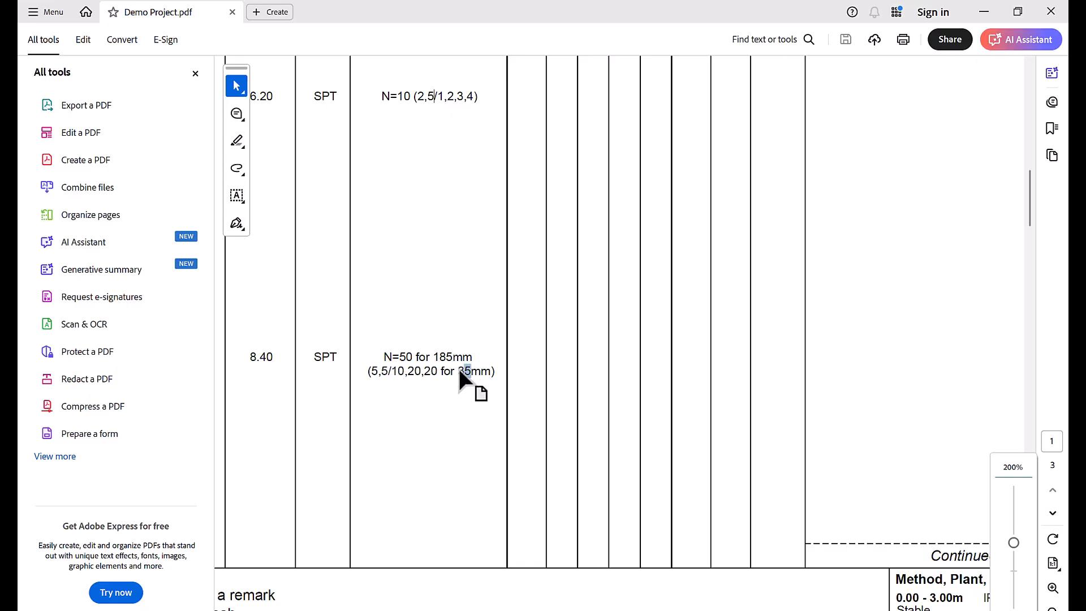
{"action": "left_click", "coordinate": [450, 302]}
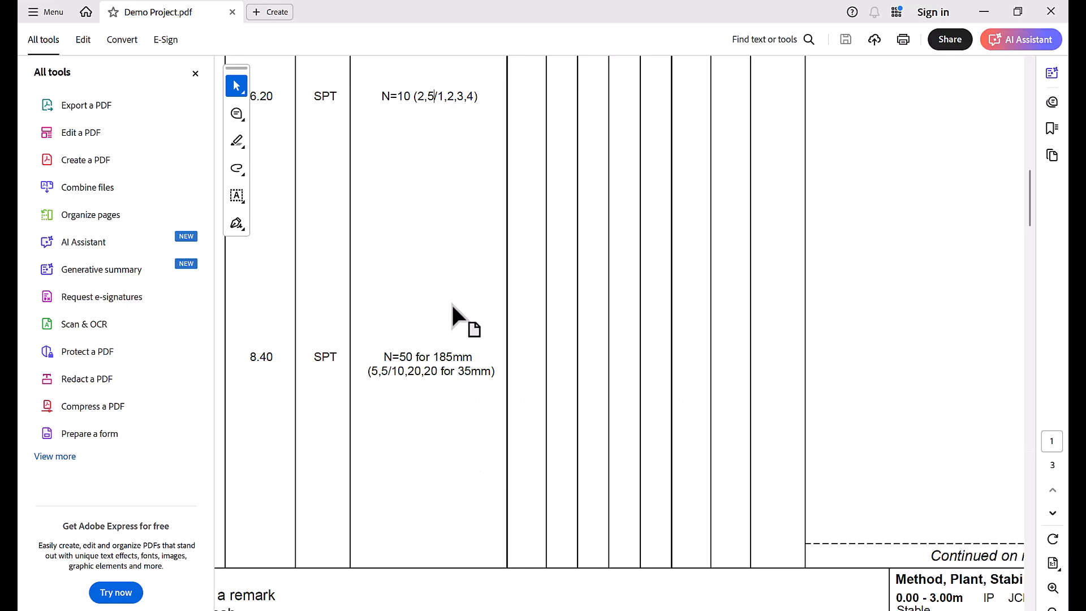
{"action": "left_click", "coordinate": [1051, 12]}
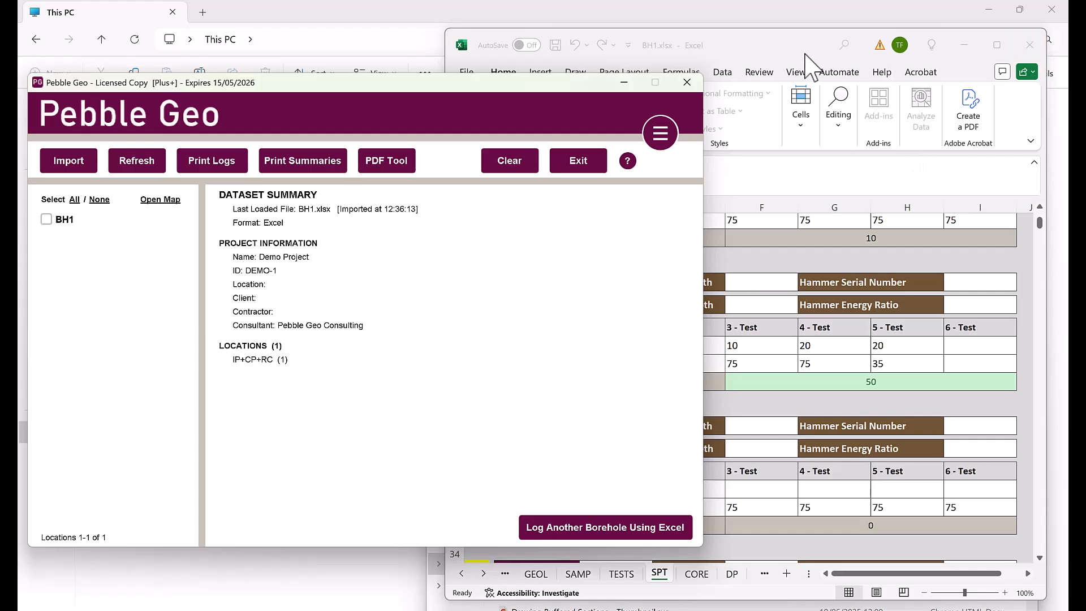
{"action": "scroll", "coordinate": [923, 423], "scroll_direction": "down", "scroll_amount": 10}
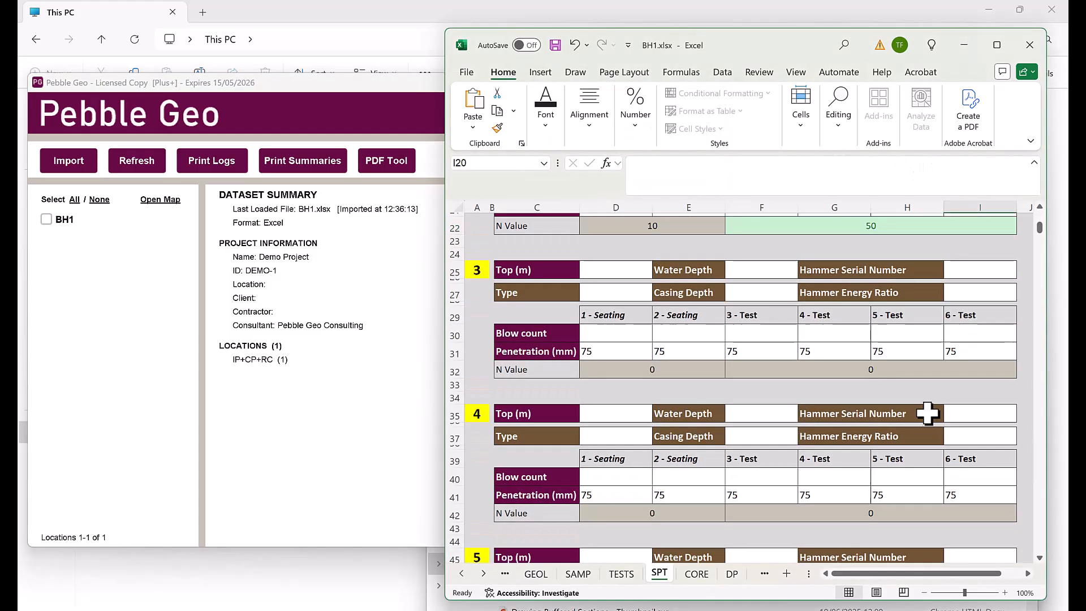
{"action": "scroll", "coordinate": [927, 412], "scroll_direction": "down", "scroll_amount": 4}
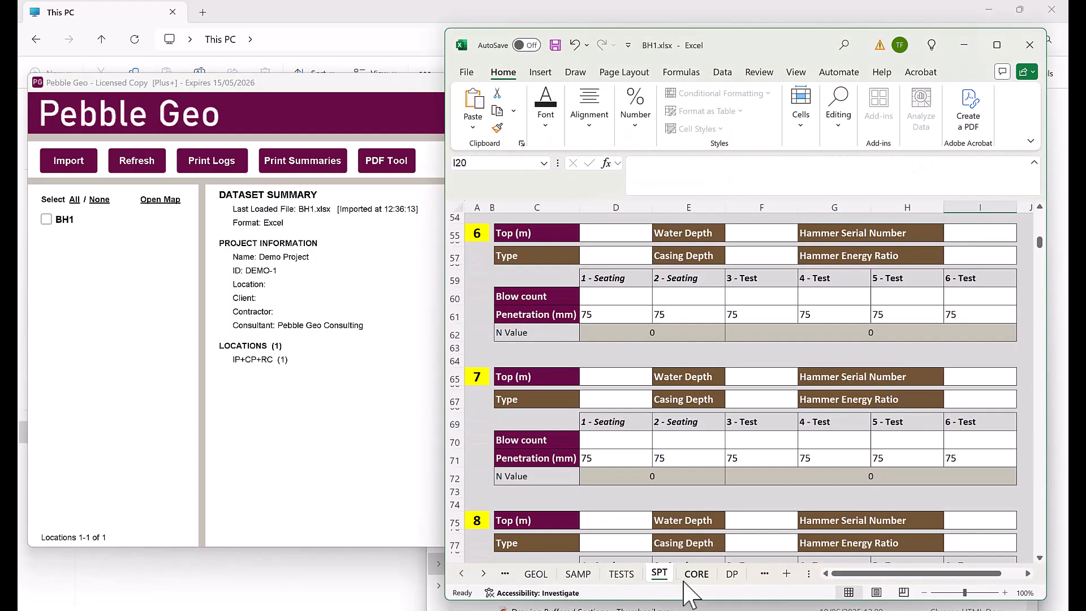
{"action": "scroll", "coordinate": [882, 402], "scroll_direction": "down", "scroll_amount": 20}
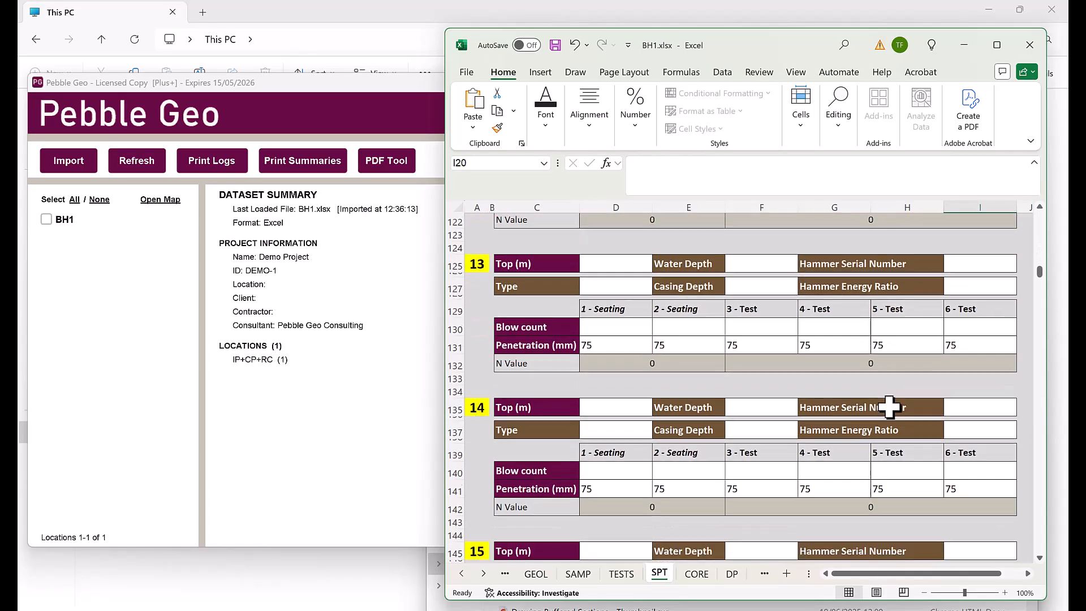
{"action": "left_click", "coordinate": [483, 574]}
{"action": "left_click", "coordinate": [483, 574]}
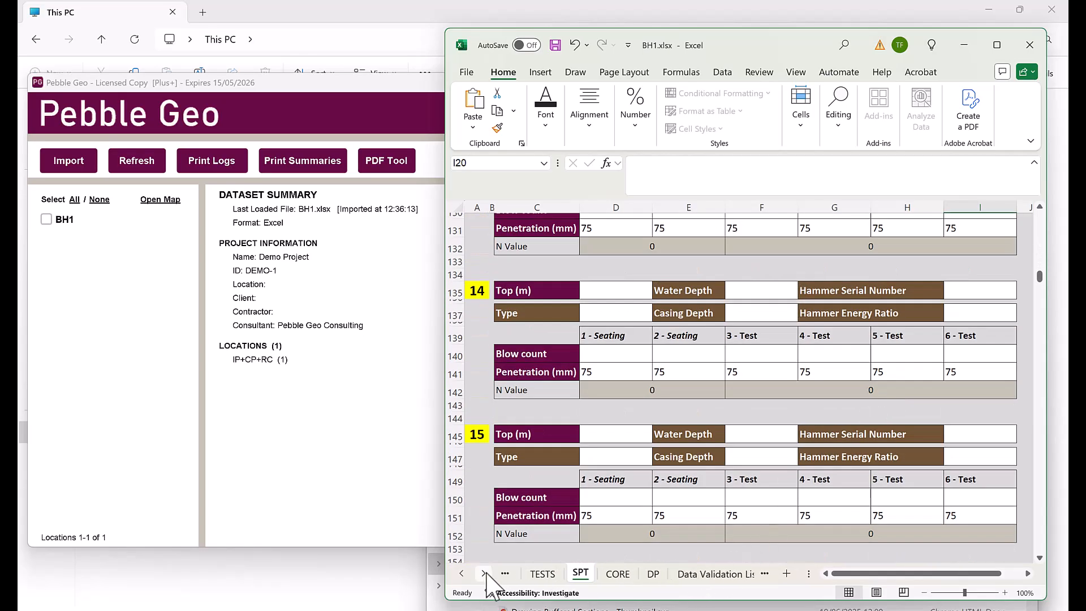
On the CORE sheet, enter core run 5.00–6.50 m with TCR 88, SCR 55, RQD 65
{"action": "left_click", "coordinate": [615, 574]}
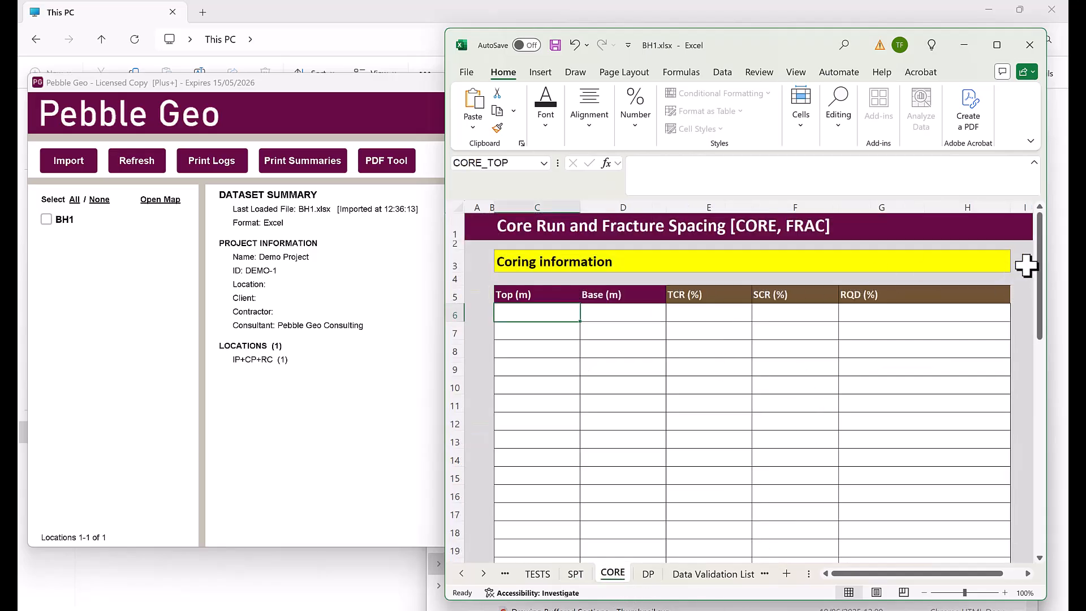
{"action": "type", "text": "5"}
{"action": "key", "text": "Tab"}
{"action": "type", "text": "6.5"}
{"action": "key", "text": "Tab"}
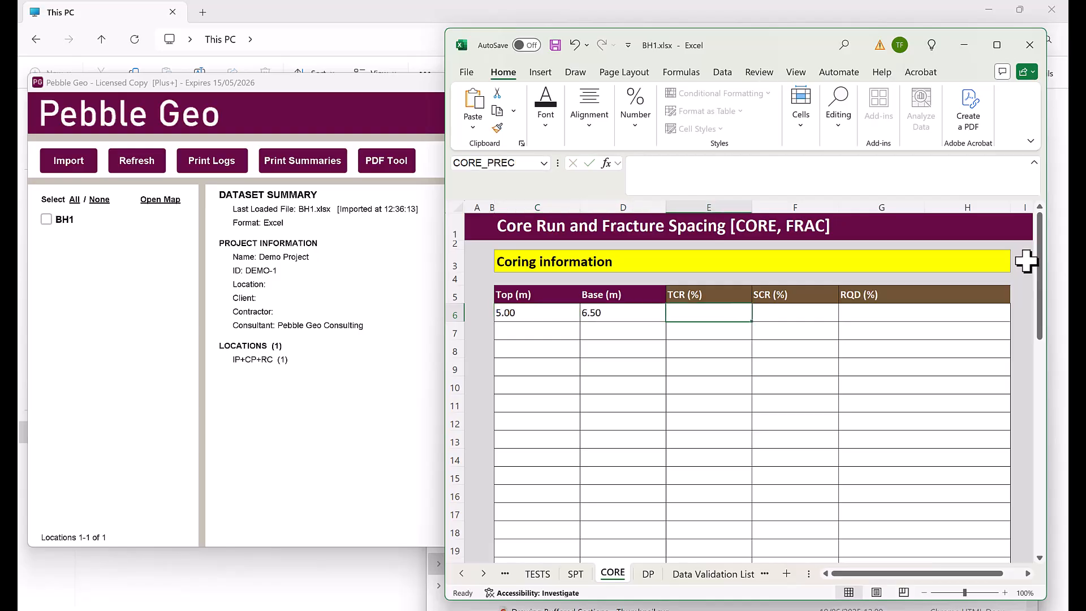
{"action": "type", "text": "88"}
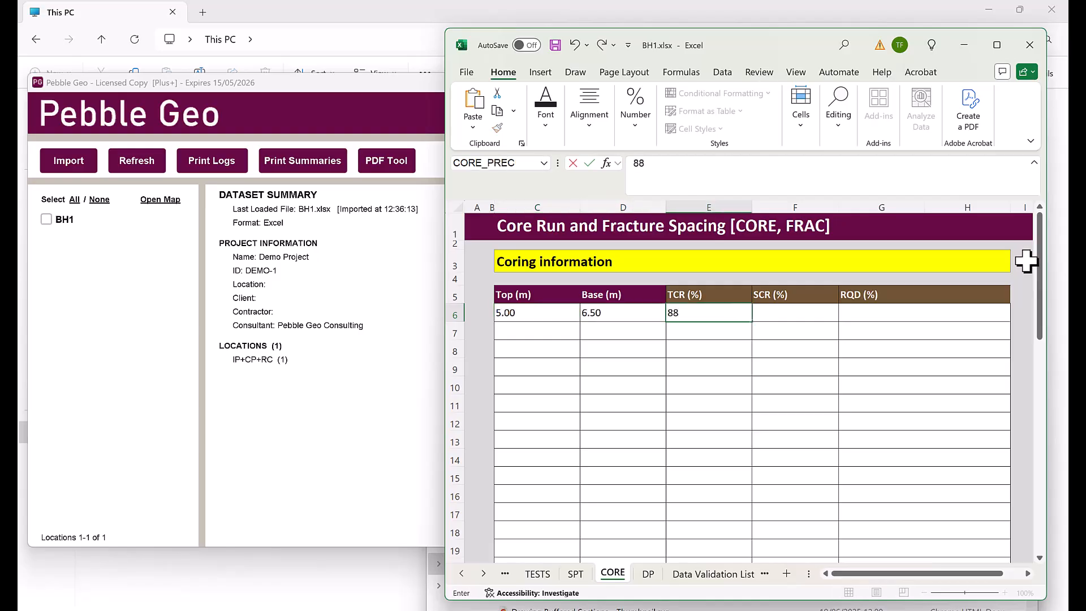
{"action": "type", "text": "5"}
{"action": "key", "text": "BackSpace"}
{"action": "key", "text": "Tab"}
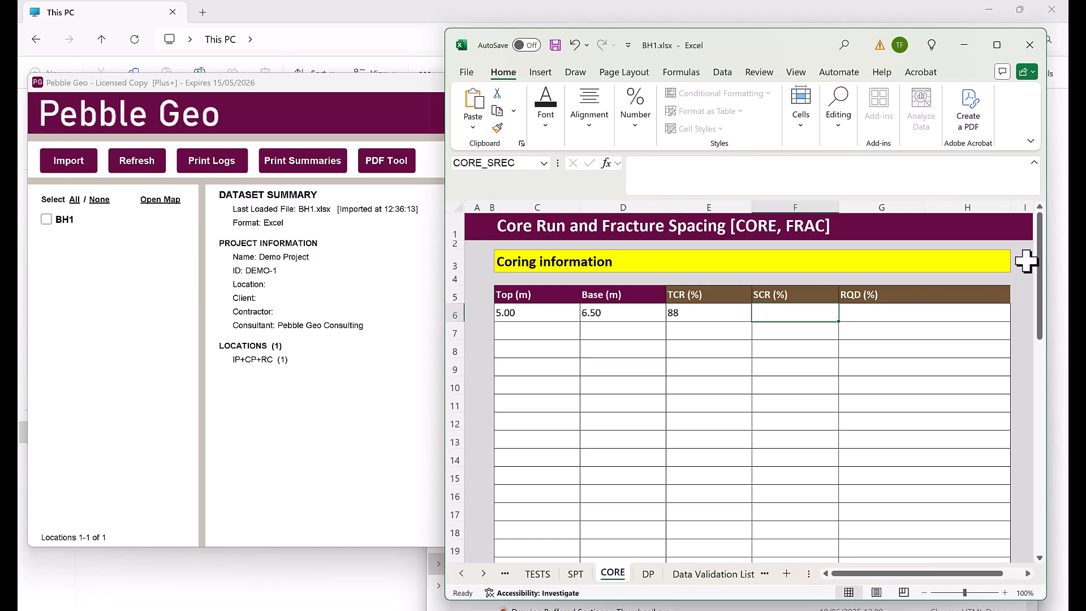
{"action": "type", "text": "55"}
{"action": "key", "text": "Tab"}
{"action": "type", "text": "40"}
{"action": "key", "text": "Return"}
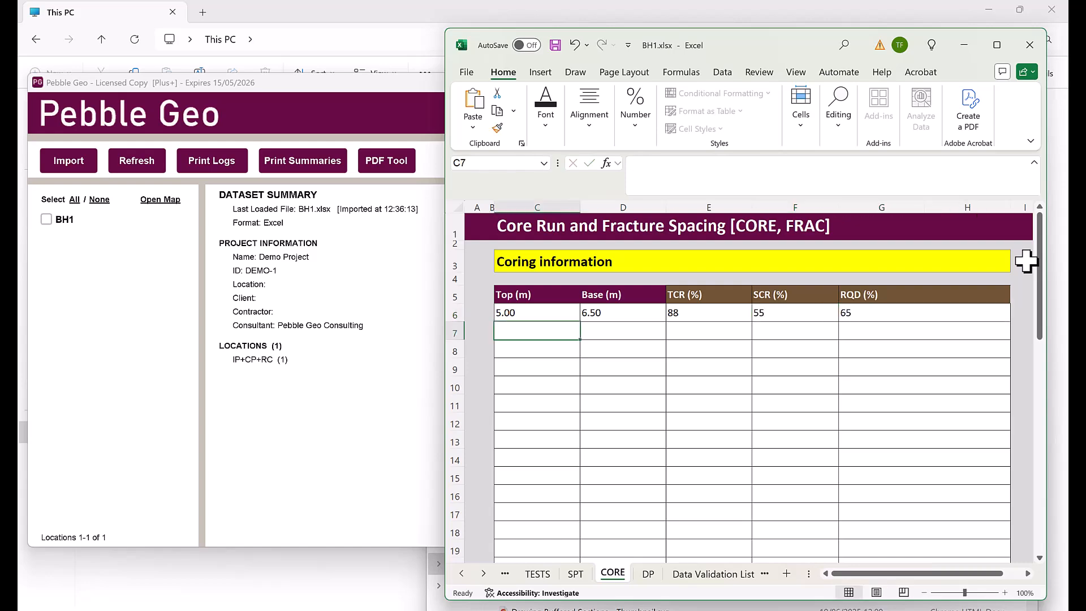
Add a Fracture Spacing row from 6.50 to 7.00 m with fracture index 5
{"action": "scroll", "coordinate": [787, 391], "scroll_direction": "down", "scroll_amount": 2}
{"action": "scroll", "coordinate": [788, 390], "scroll_direction": "down", "scroll_amount": 7}
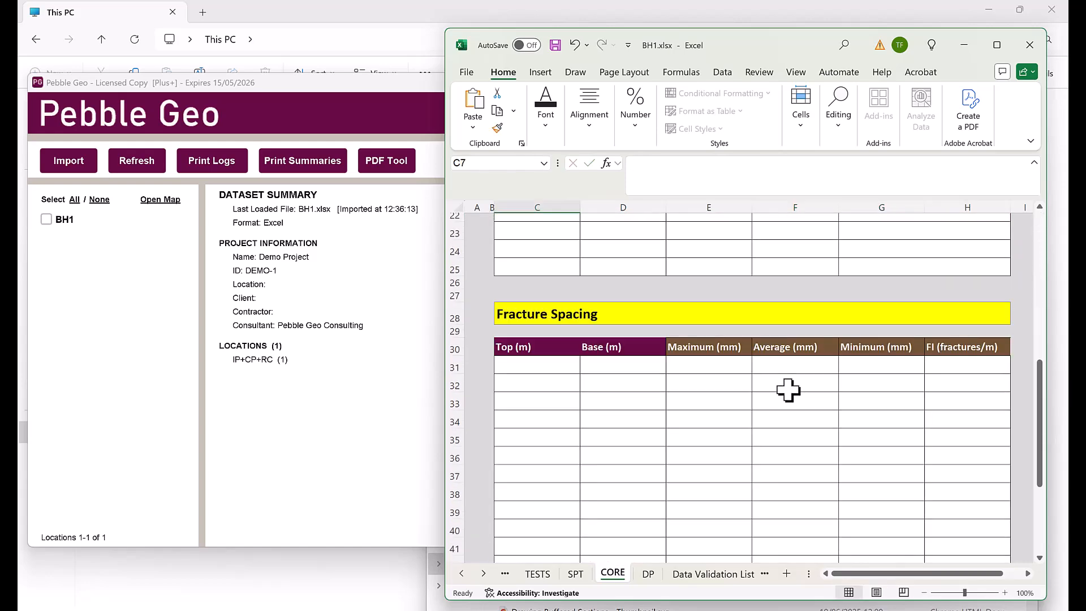
{"action": "left_click", "coordinate": [546, 293]}
{"action": "type", "text": "6.5"}
{"action": "key", "text": "Tab"}
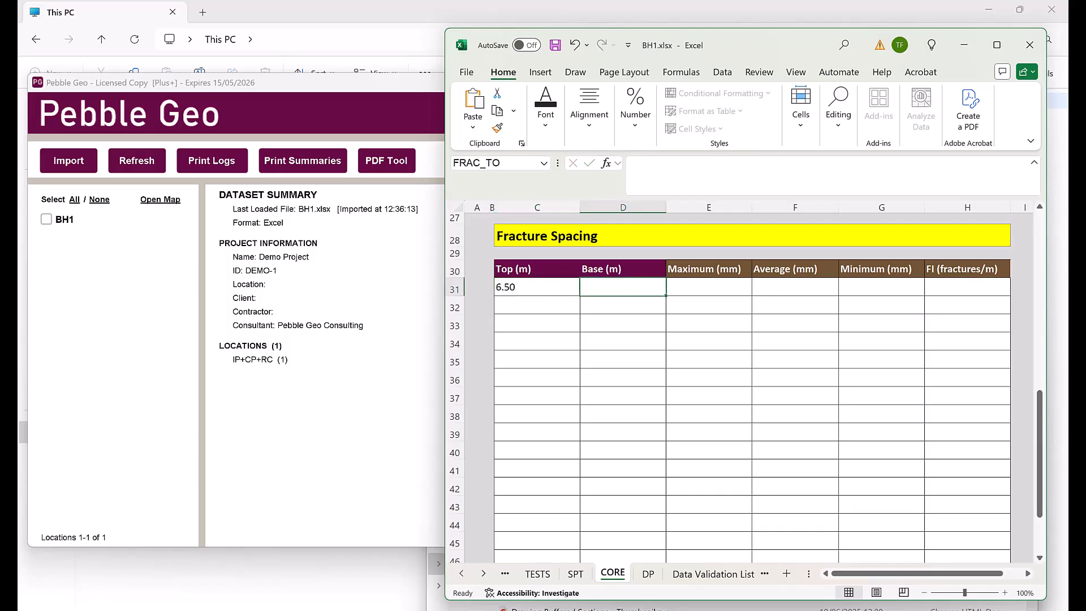
{"action": "type", "text": "7"}
{"action": "key", "text": "Tab"}
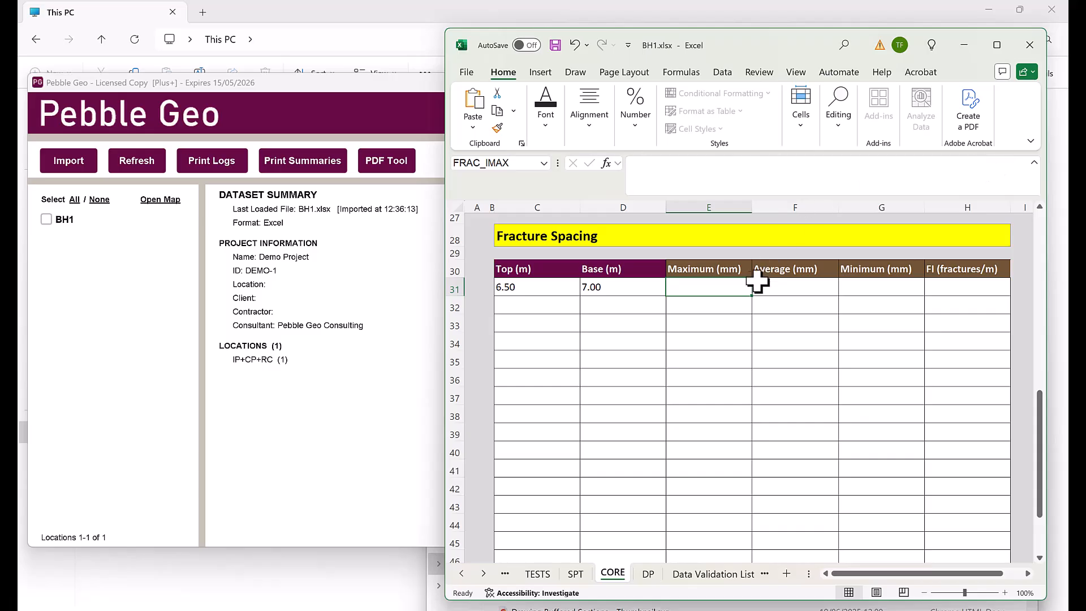
{"action": "left_click_drag", "start_coordinate": [740, 286], "coordinate": [916, 291]}
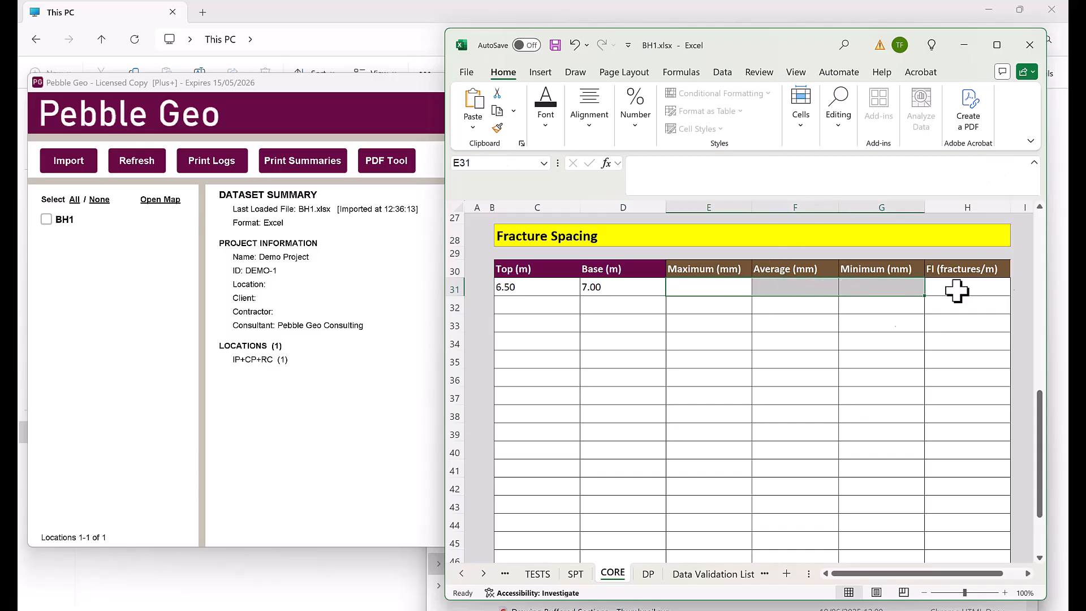
{"action": "left_click", "coordinate": [984, 283]}
{"action": "type", "text": "NI"}
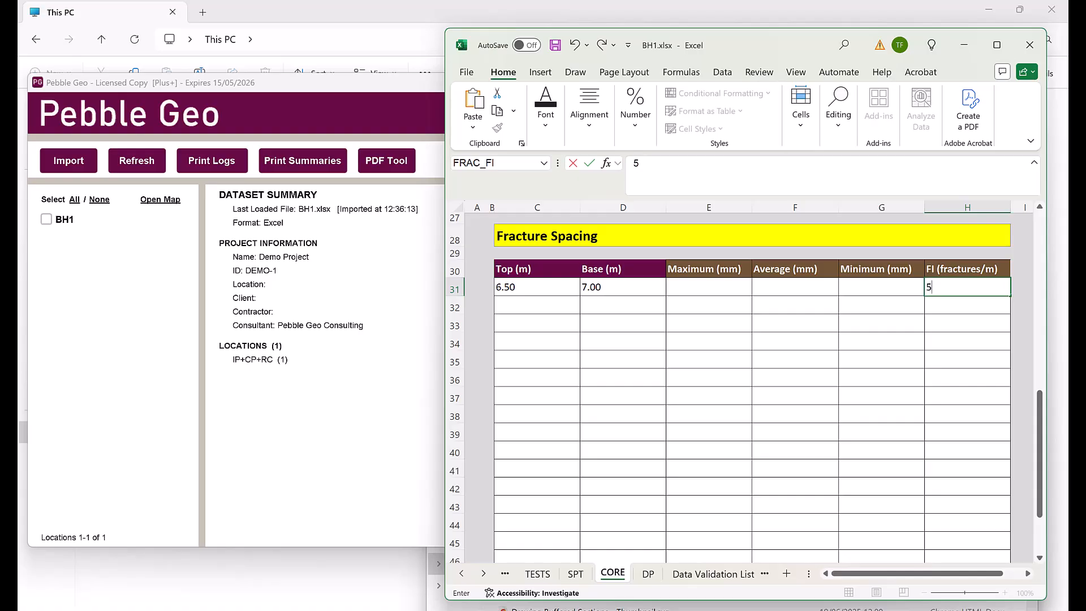
{"action": "left_click", "coordinate": [889, 329]}
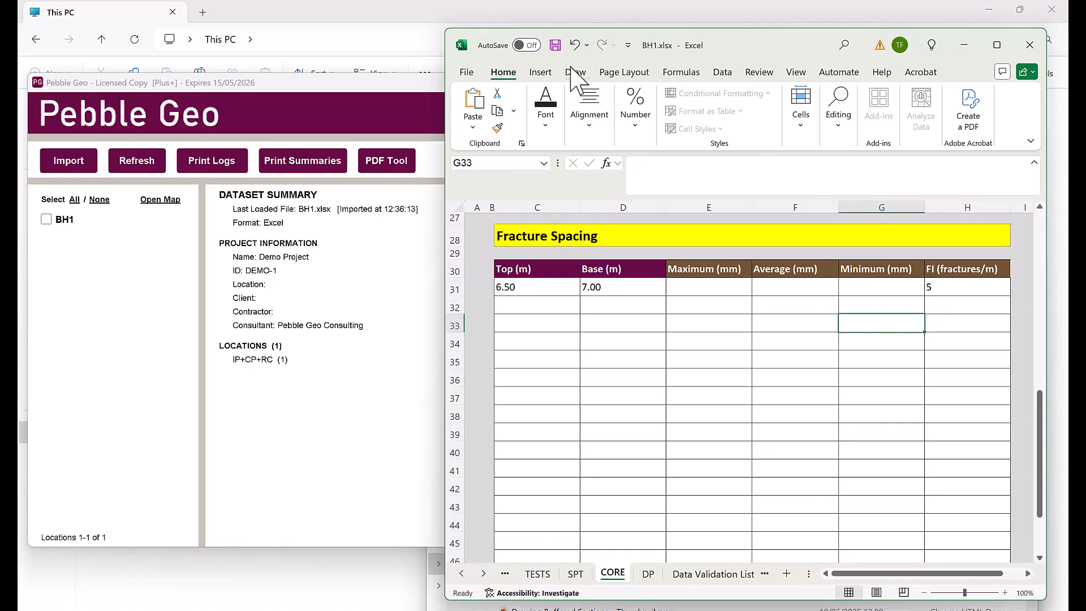
Glance at the DP sheet, then move to the HOLE sheet
{"action": "left_click", "coordinate": [648, 574]}
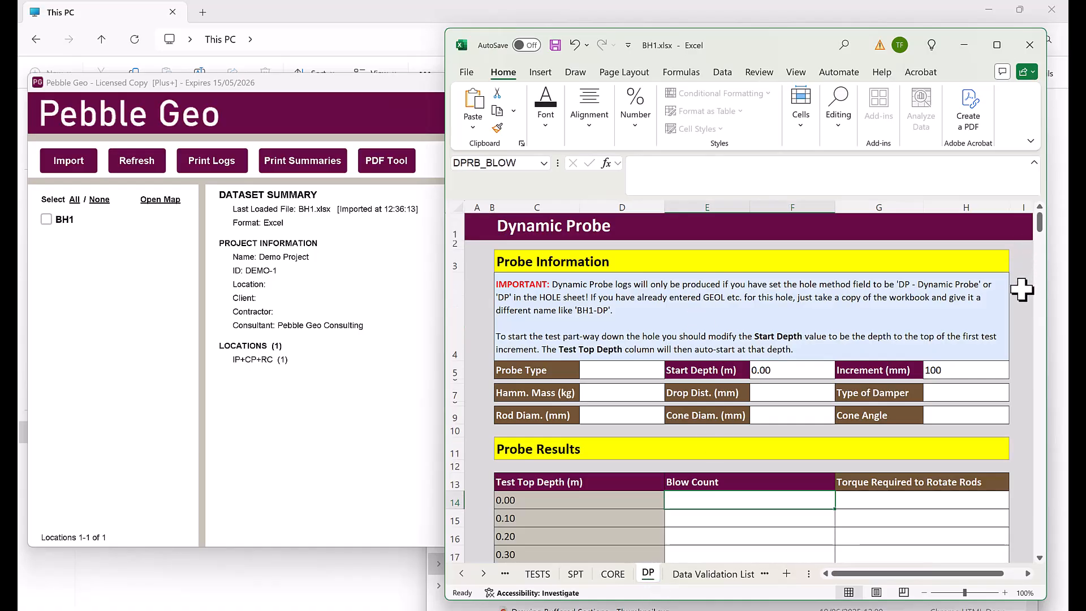
{"action": "scroll", "coordinate": [1022, 290], "scroll_direction": "down", "scroll_amount": 1}
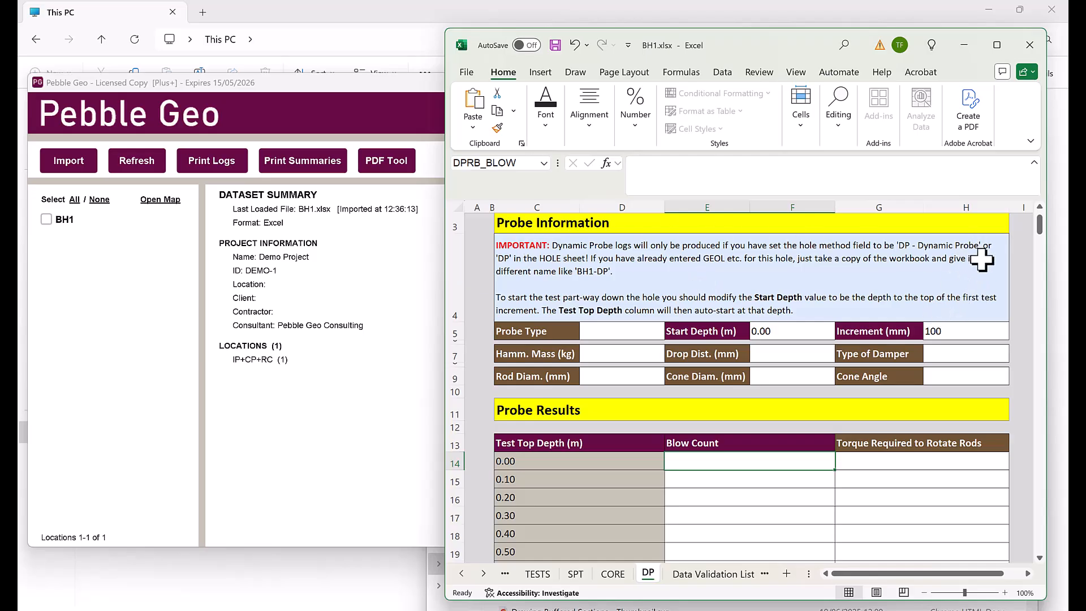
{"action": "left_click", "coordinate": [462, 573]}
{"action": "left_click", "coordinate": [462, 574]}
{"action": "left_click", "coordinate": [461, 573]}
{"action": "left_click", "coordinate": [461, 573]}
{"action": "left_click", "coordinate": [575, 573]}
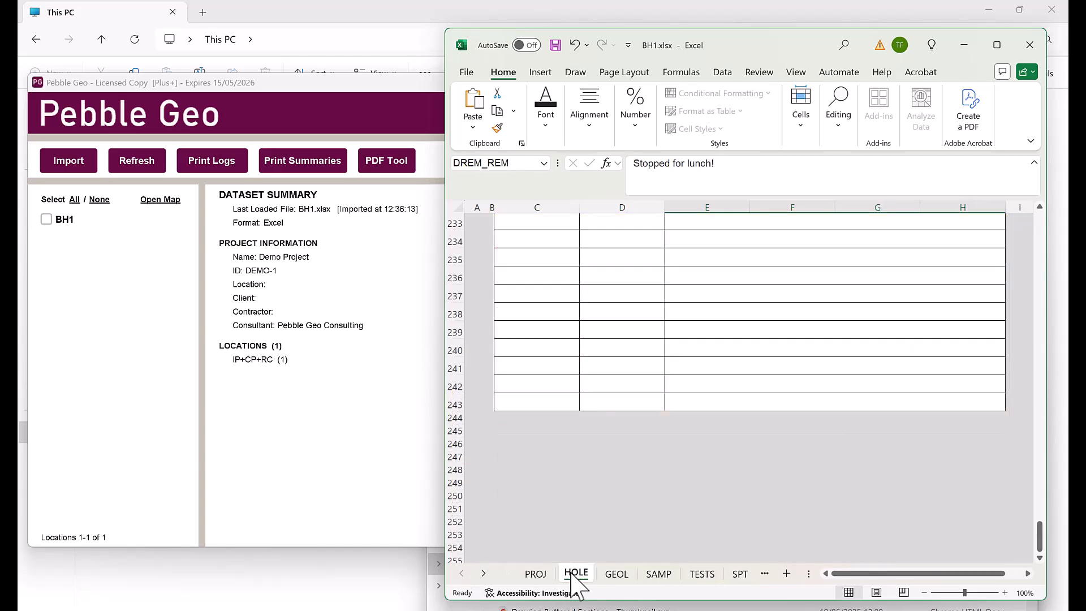
{"action": "left_click_drag", "start_coordinate": [1039, 537], "coordinate": [1039, 234]}
{"action": "scroll", "coordinate": [824, 364], "scroll_direction": "down", "scroll_amount": 3}
{"action": "scroll", "coordinate": [788, 323], "scroll_direction": "up", "scroll_amount": 3}
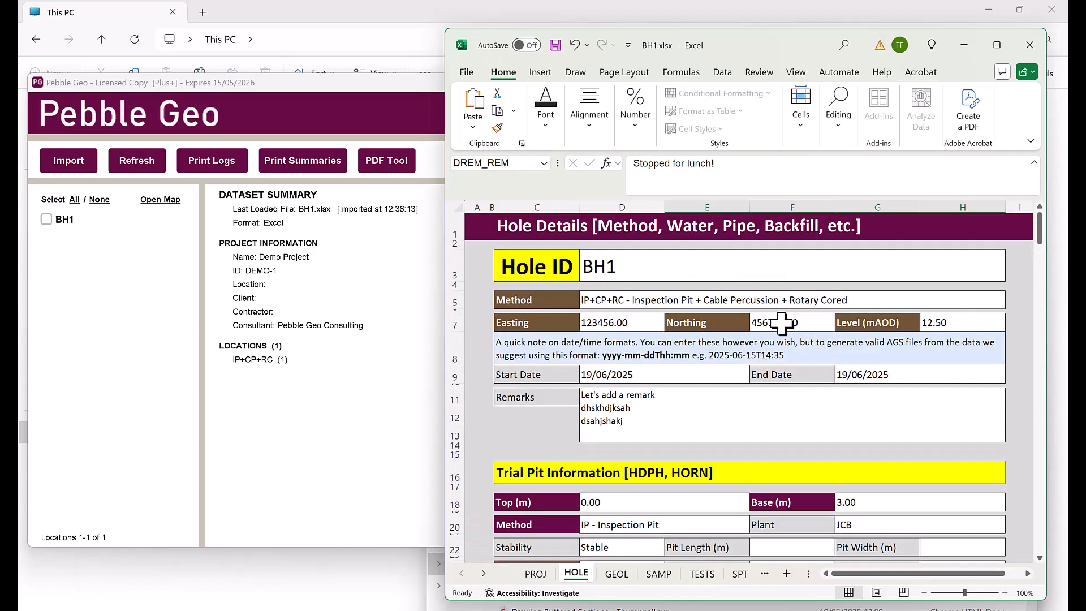
Review the hole Method options without changing them and return to the DP sheet
{"action": "left_click", "coordinate": [984, 305]}
{"action": "left_click", "coordinate": [1011, 302]}
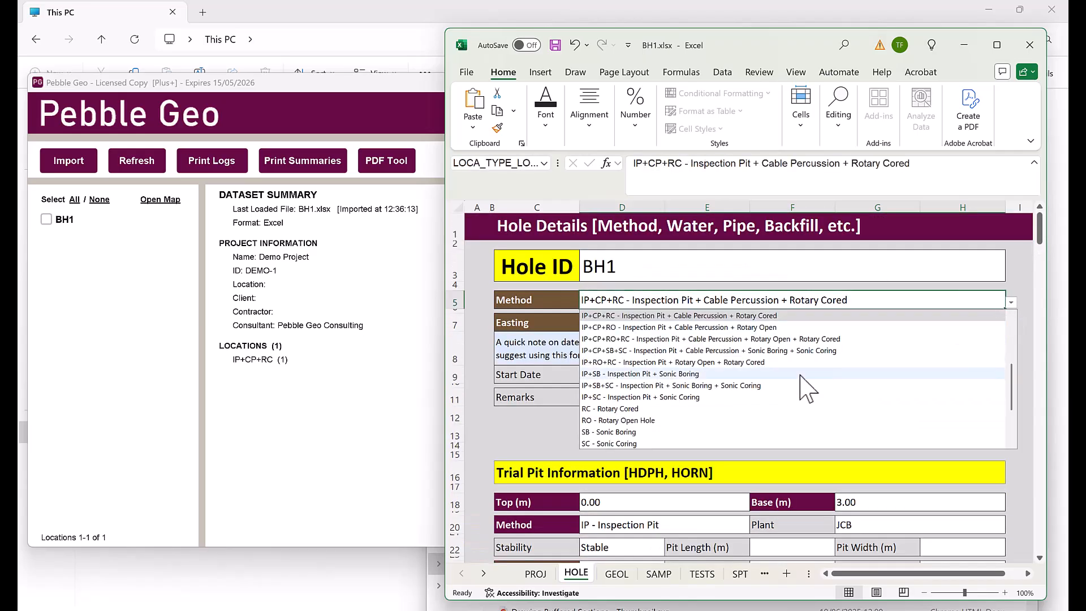
{"action": "scroll", "coordinate": [696, 391], "scroll_direction": "up", "scroll_amount": 3}
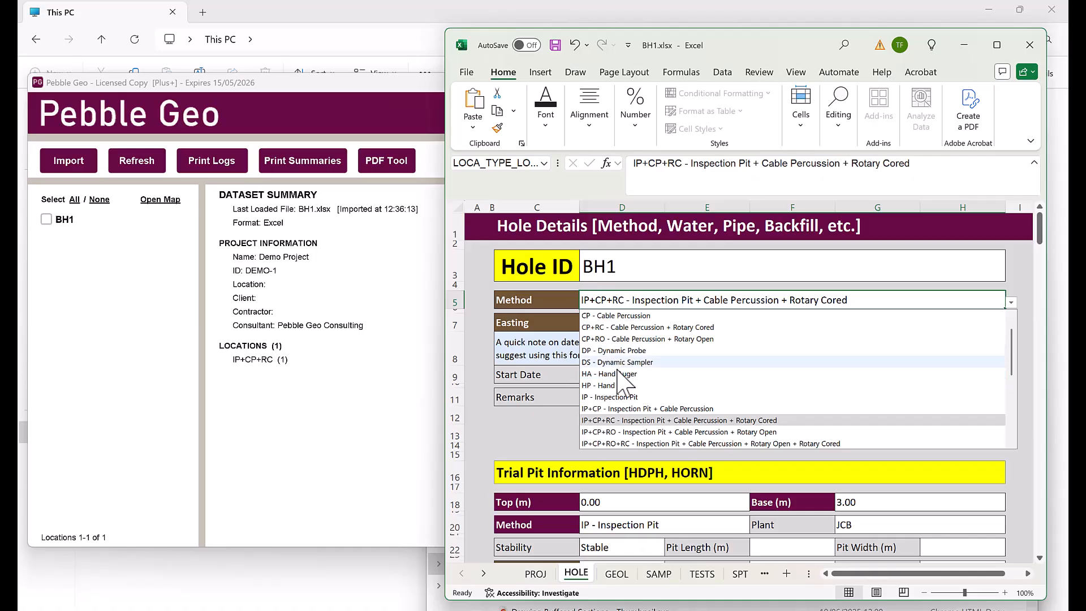
{"action": "left_click", "coordinate": [484, 573]}
{"action": "left_click", "coordinate": [483, 573]}
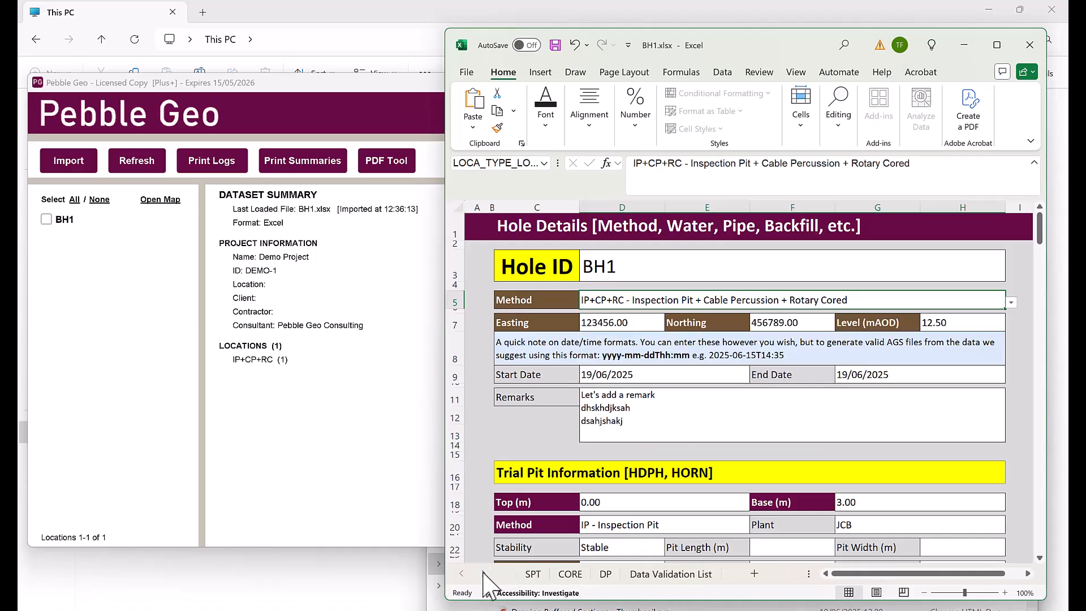
{"action": "left_click", "coordinate": [605, 574]}
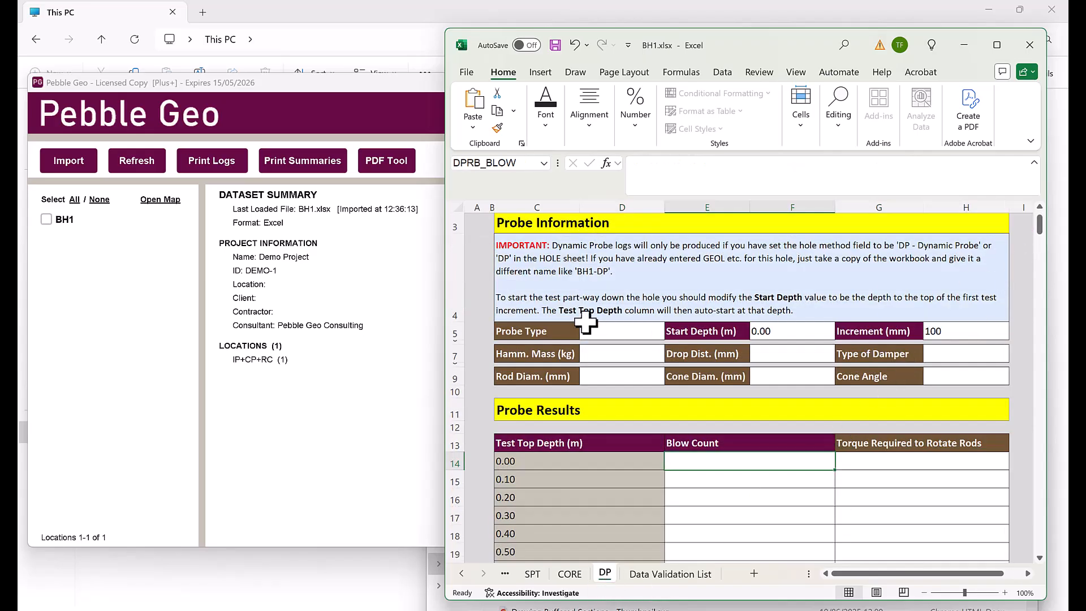
Set Probe Type to DPSH and Start Depth to 2.00, keeping Increment 100
{"action": "left_click", "coordinate": [623, 328]}
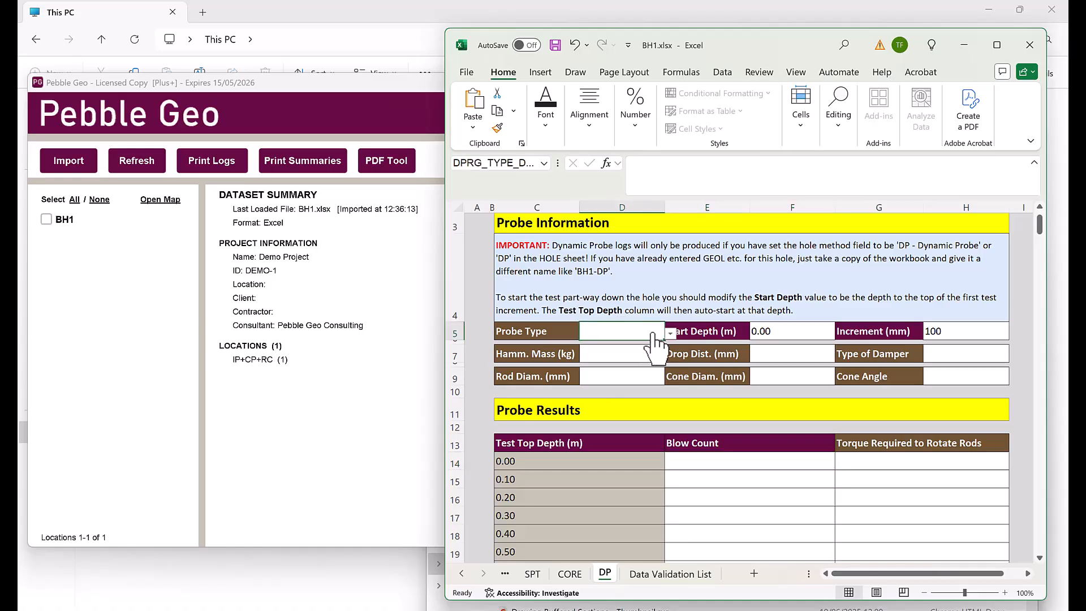
{"action": "left_click", "coordinate": [671, 333]}
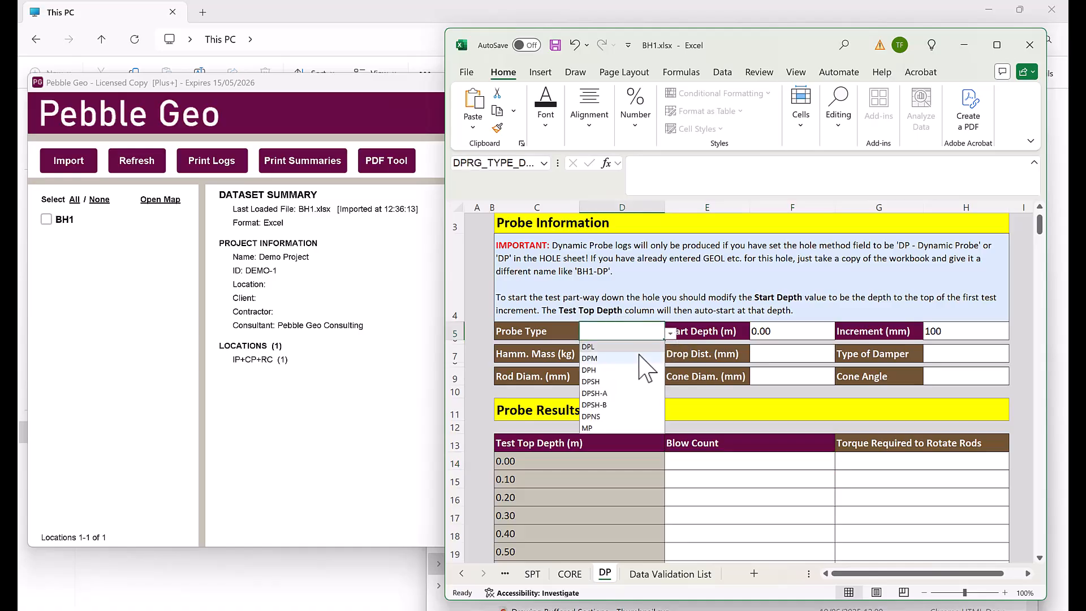
{"action": "left_click", "coordinate": [619, 381]}
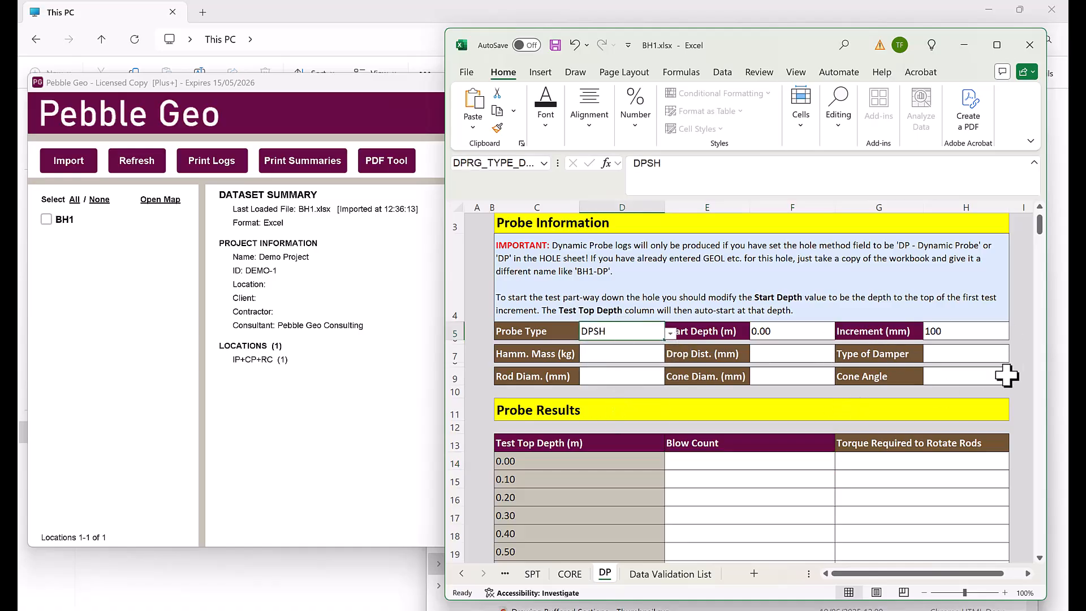
{"action": "scroll", "coordinate": [1021, 294], "scroll_direction": "down", "scroll_amount": 1}
{"action": "left_click", "coordinate": [815, 292]}
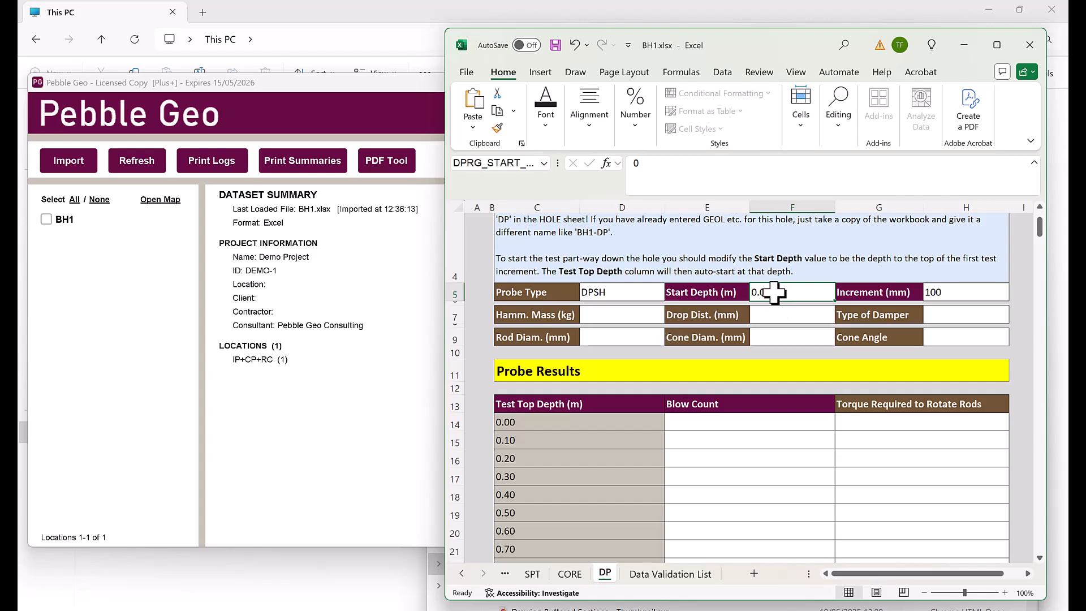
{"action": "left_click", "coordinate": [973, 293]}
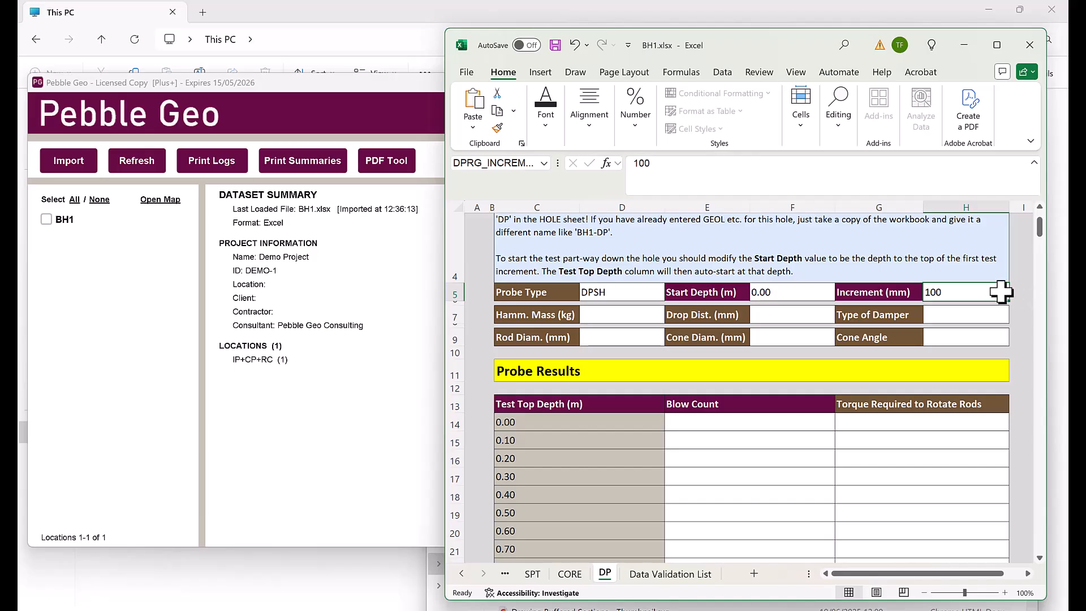
{"action": "left_click", "coordinate": [791, 290]}
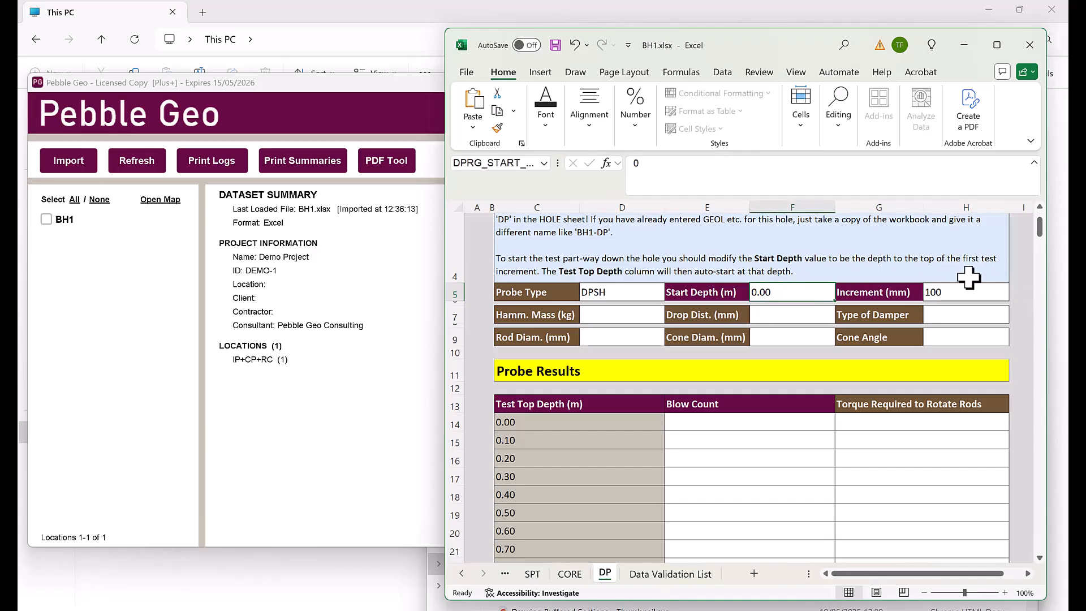
{"action": "type", "text": "2"}
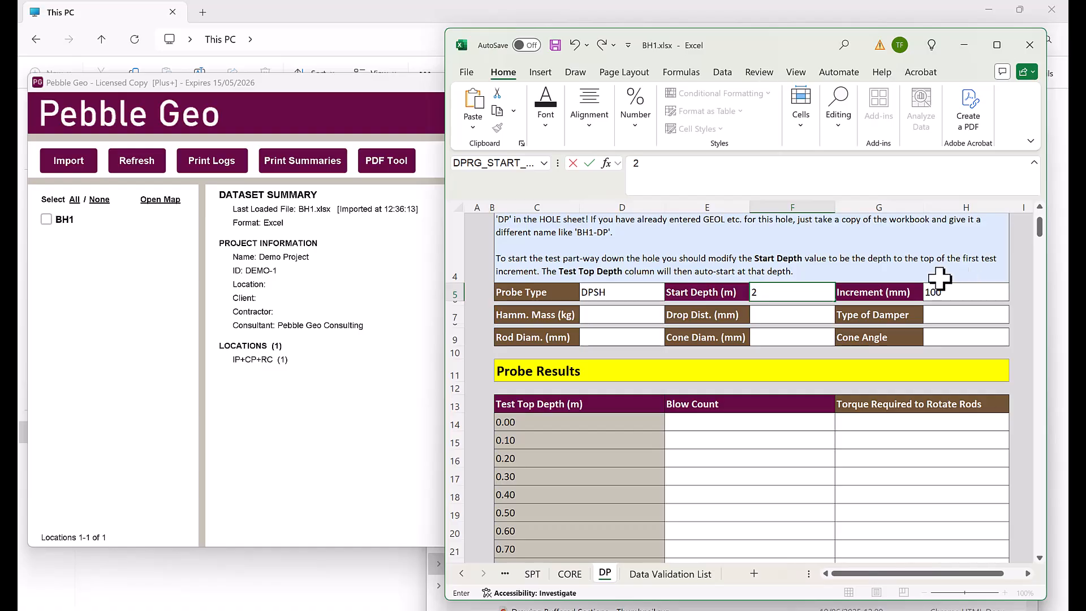
{"action": "left_click", "coordinate": [828, 337]}
Enter dynamic probe blow counts 1, 2, 3, 4, 5 from 2.00 m and save BH1
{"action": "scroll", "coordinate": [562, 407], "scroll_direction": "down", "scroll_amount": 2}
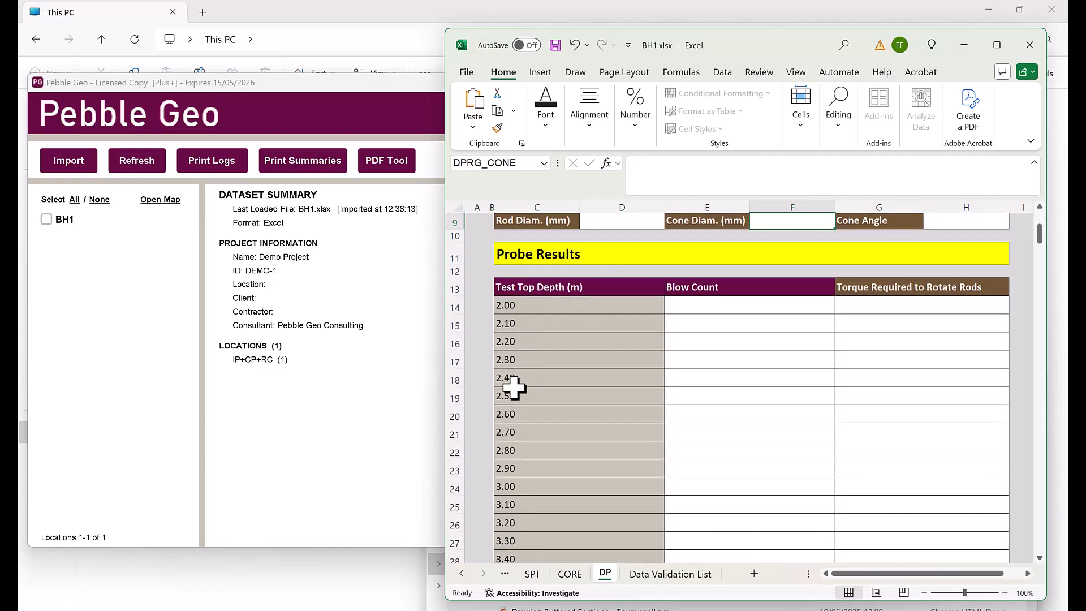
{"action": "scroll", "coordinate": [674, 299], "scroll_direction": "down", "scroll_amount": 1}
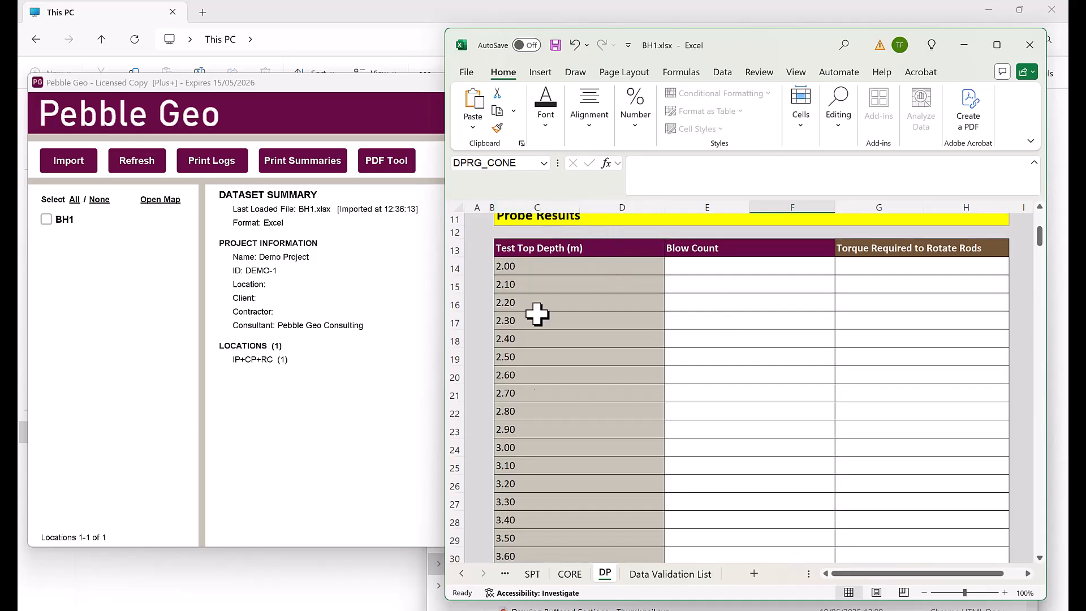
{"action": "left_click", "coordinate": [737, 266]}
{"action": "type", "text": "1"}
{"action": "key", "text": "Return"}
{"action": "type", "text": "2"}
{"action": "key", "text": "Return"}
{"action": "type", "text": "3"}
{"action": "key", "text": "Return"}
{"action": "type", "text": "4"}
{"action": "key", "text": "Return"}
{"action": "type", "text": "5"}
{"action": "key", "text": "Return"}
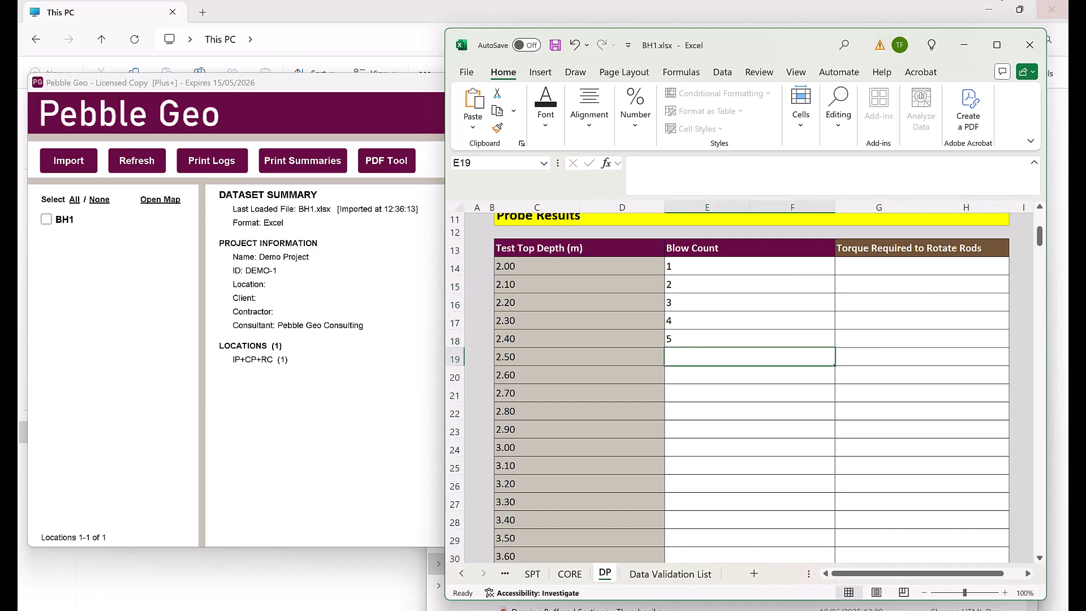
{"action": "left_click", "coordinate": [555, 46]}
{"action": "scroll", "coordinate": [967, 329], "scroll_direction": "up", "scroll_amount": 4}
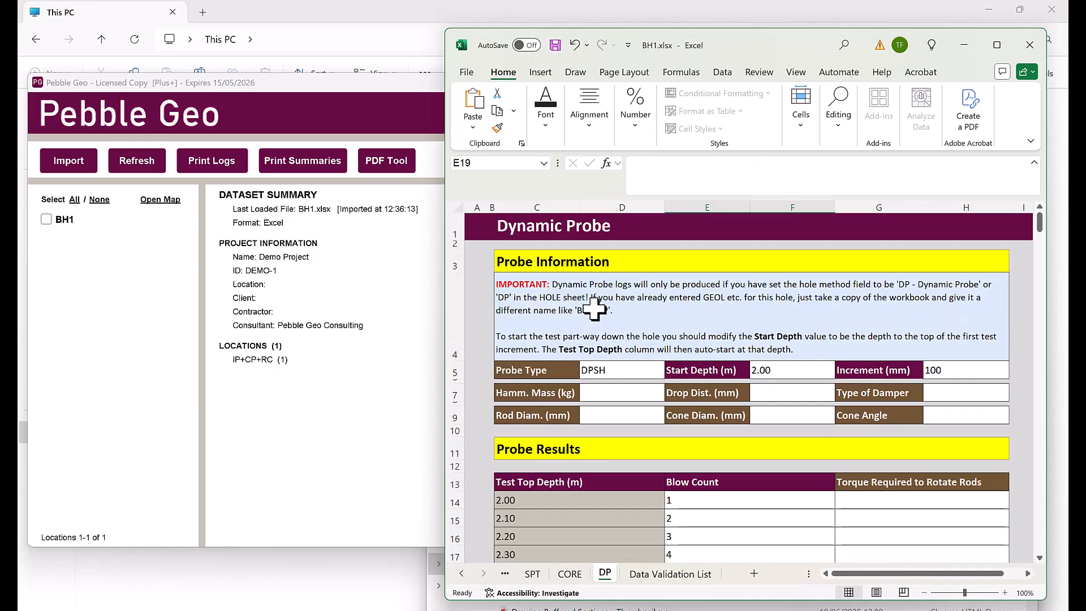
From Pebble Geo, log another borehole with hole ID BH2 and save its template
{"action": "left_click", "coordinate": [359, 253]}
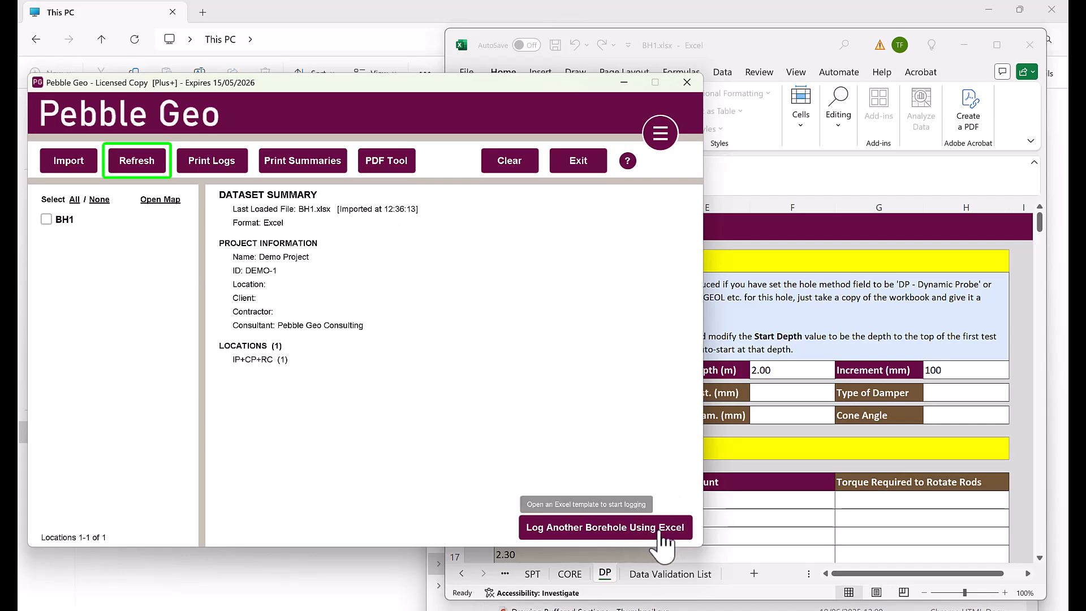
{"action": "left_click", "coordinate": [619, 529]}
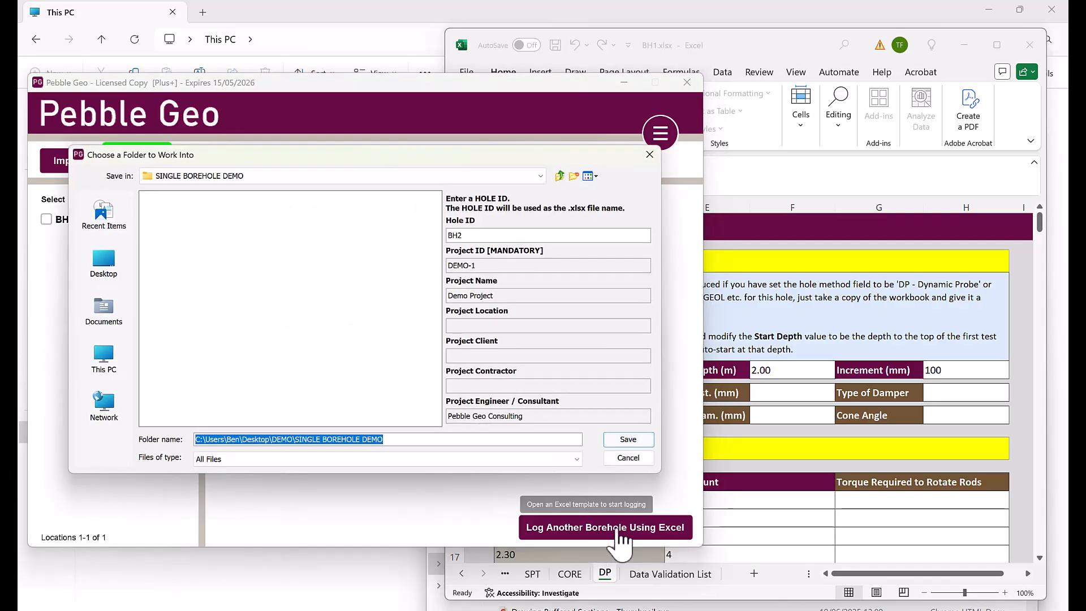
{"action": "left_click_drag", "start_coordinate": [462, 235], "coordinate": [442, 236]}
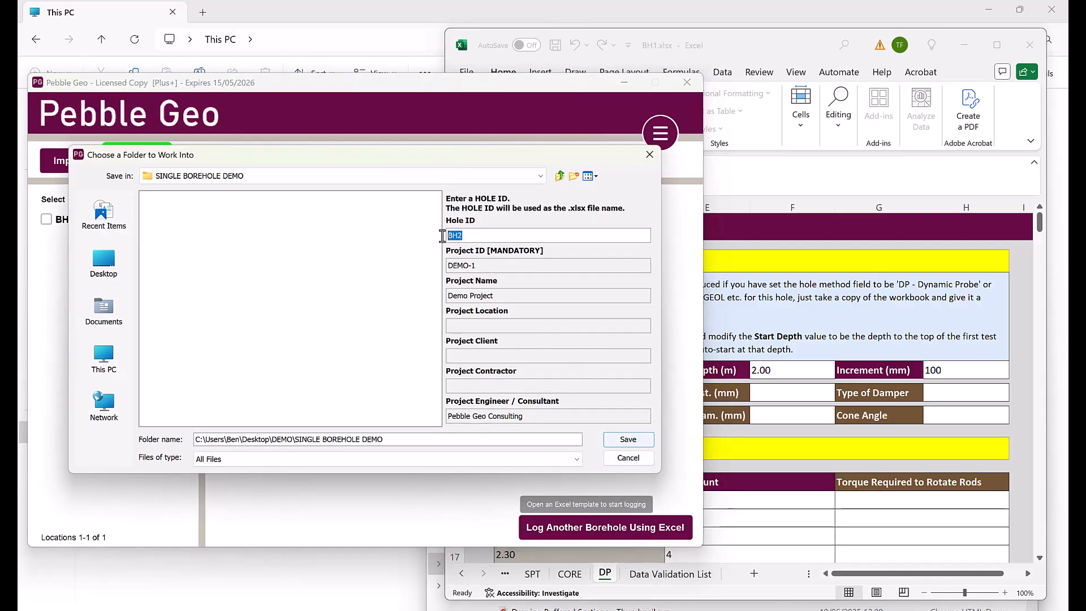
{"action": "left_click", "coordinate": [477, 266]}
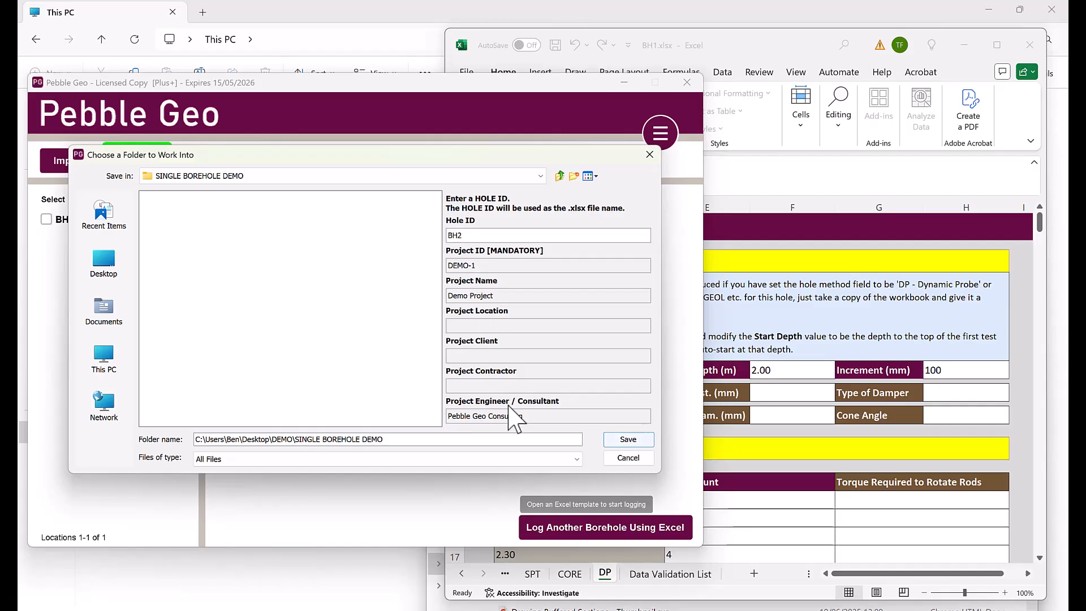
{"action": "left_click", "coordinate": [628, 440]}
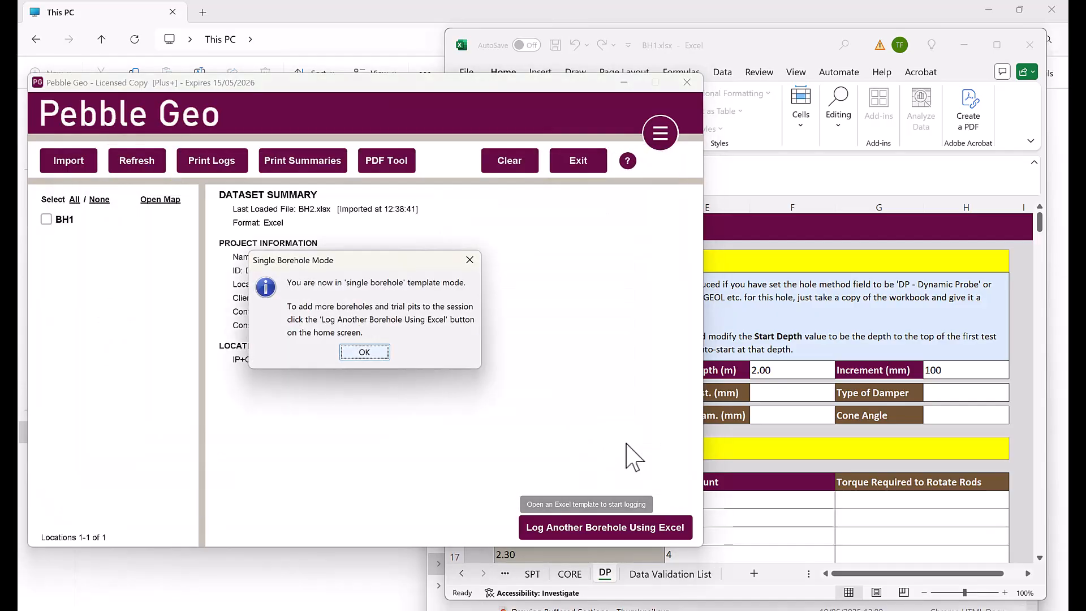
Dismiss the single-borehole notice and confirm BH2.xlsx's PROJ sheet shows Project ID DEMO-1
{"action": "left_click", "coordinate": [380, 348]}
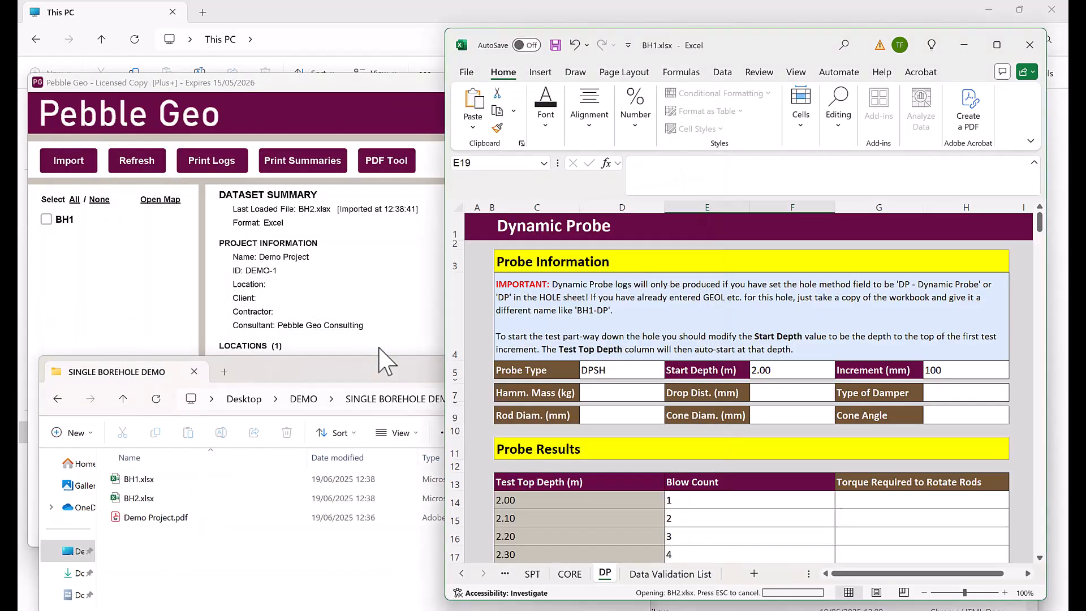
{"action": "left_click_drag", "start_coordinate": [764, 68], "coordinate": [660, 69]}
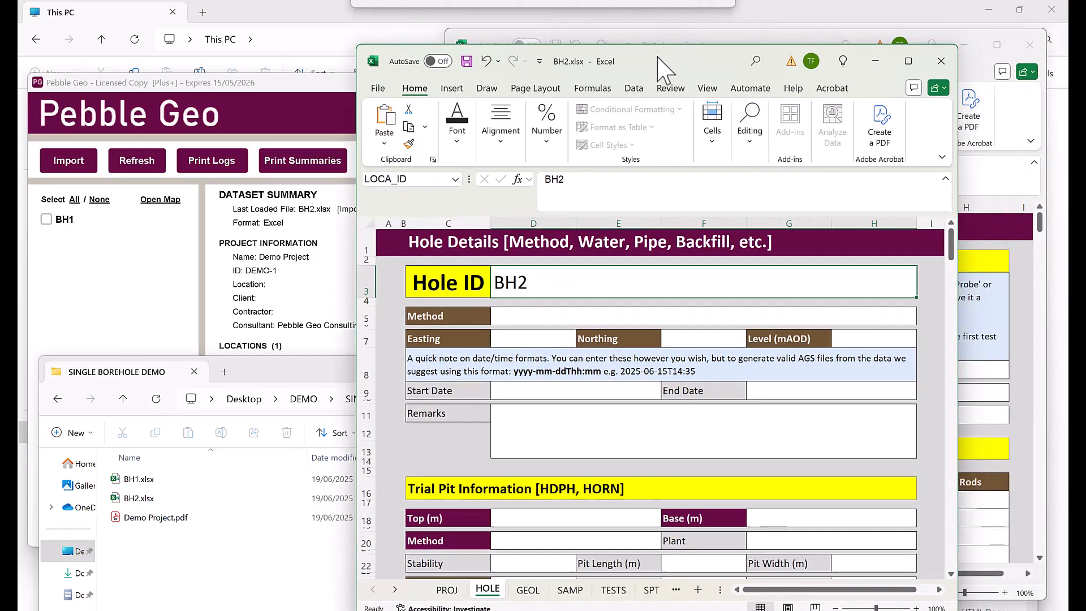
{"action": "scroll", "coordinate": [503, 315], "scroll_direction": "down", "scroll_amount": 4}
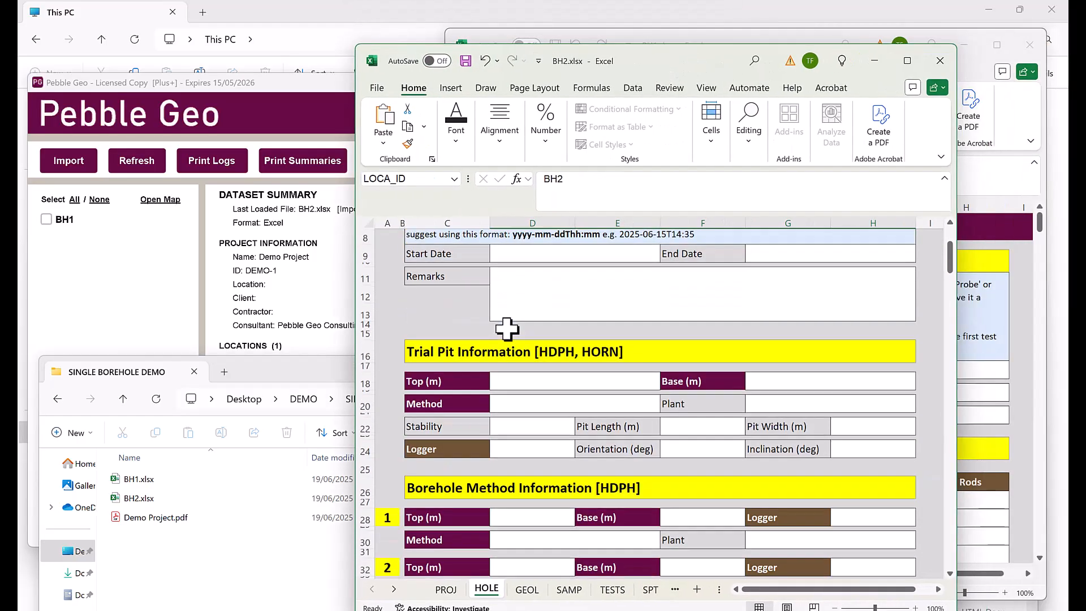
{"action": "left_click", "coordinate": [447, 590]}
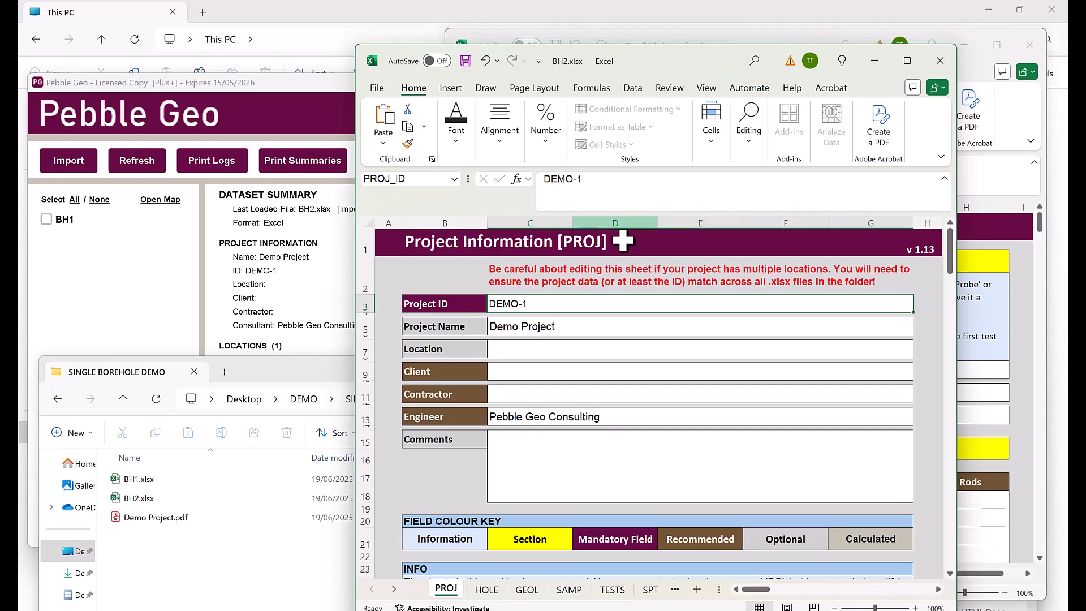
{"action": "left_click_drag", "start_coordinate": [612, 179], "coordinate": [540, 179]}
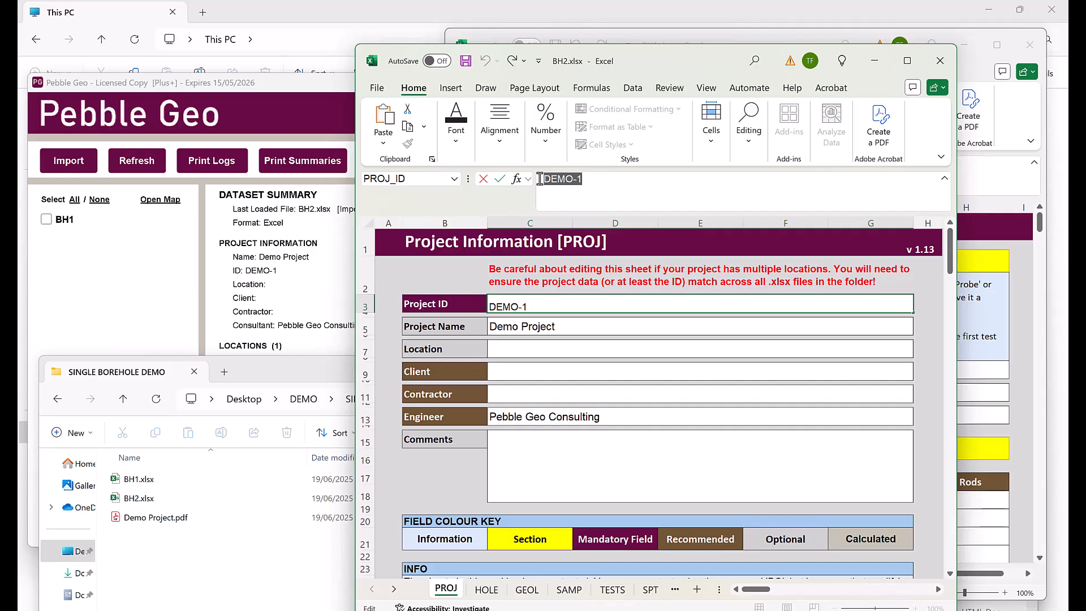
{"action": "left_click", "coordinate": [248, 238]}
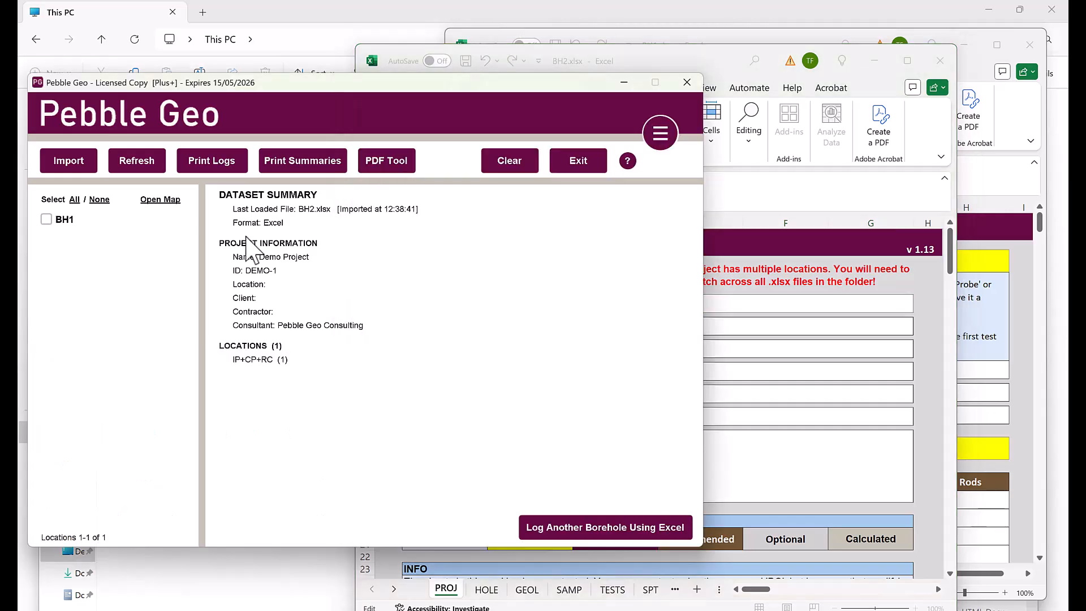